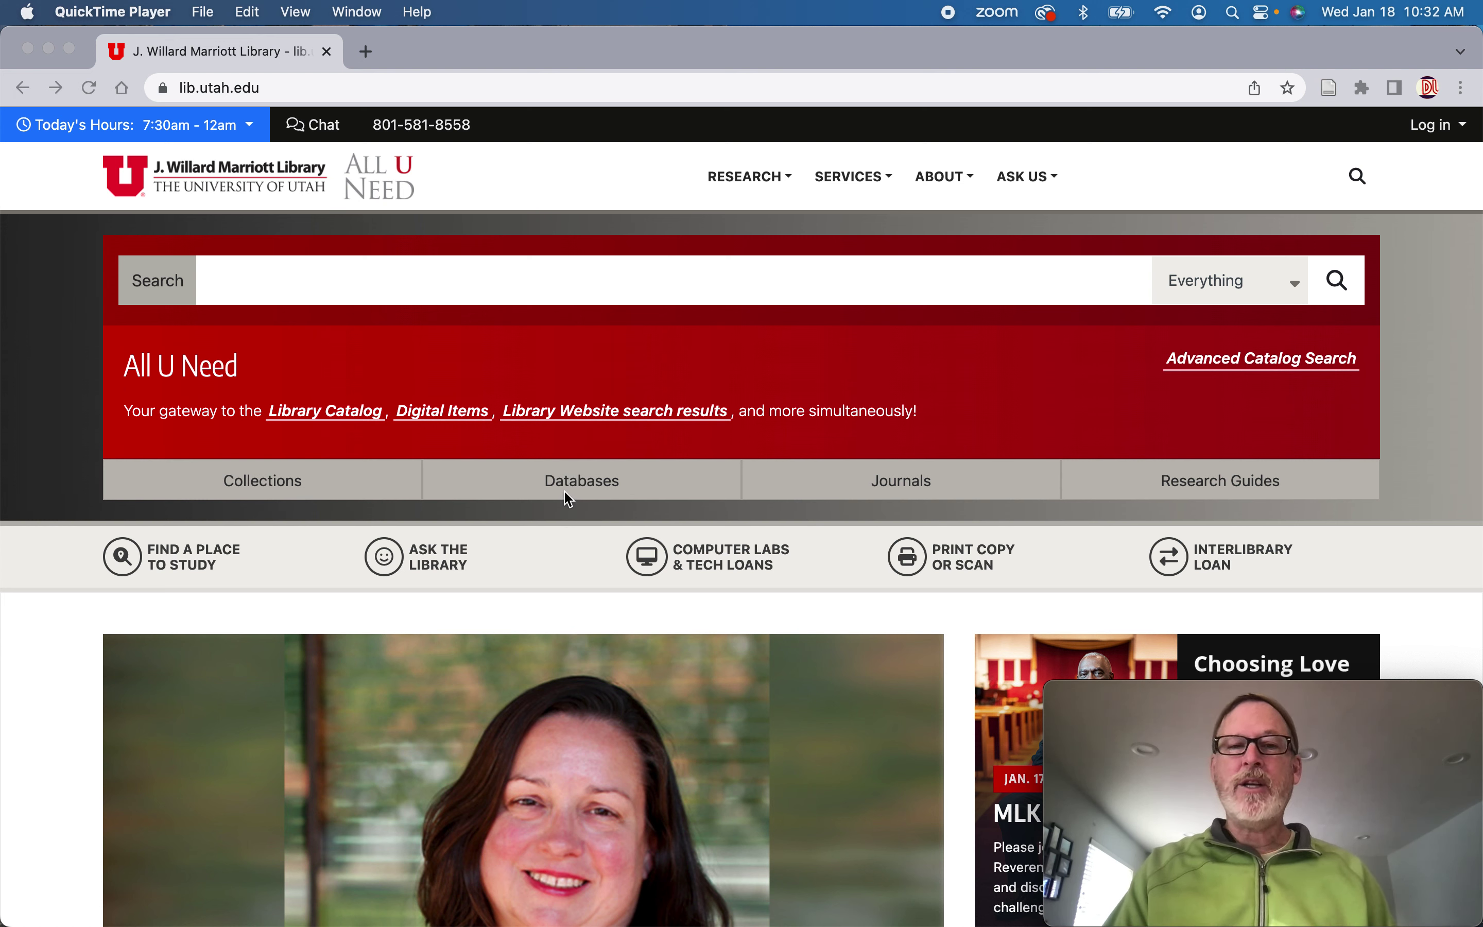
Filter the library's Databases listing to show only the Newspapers database type.
{"action": "left_click", "coordinate": [593, 451]}
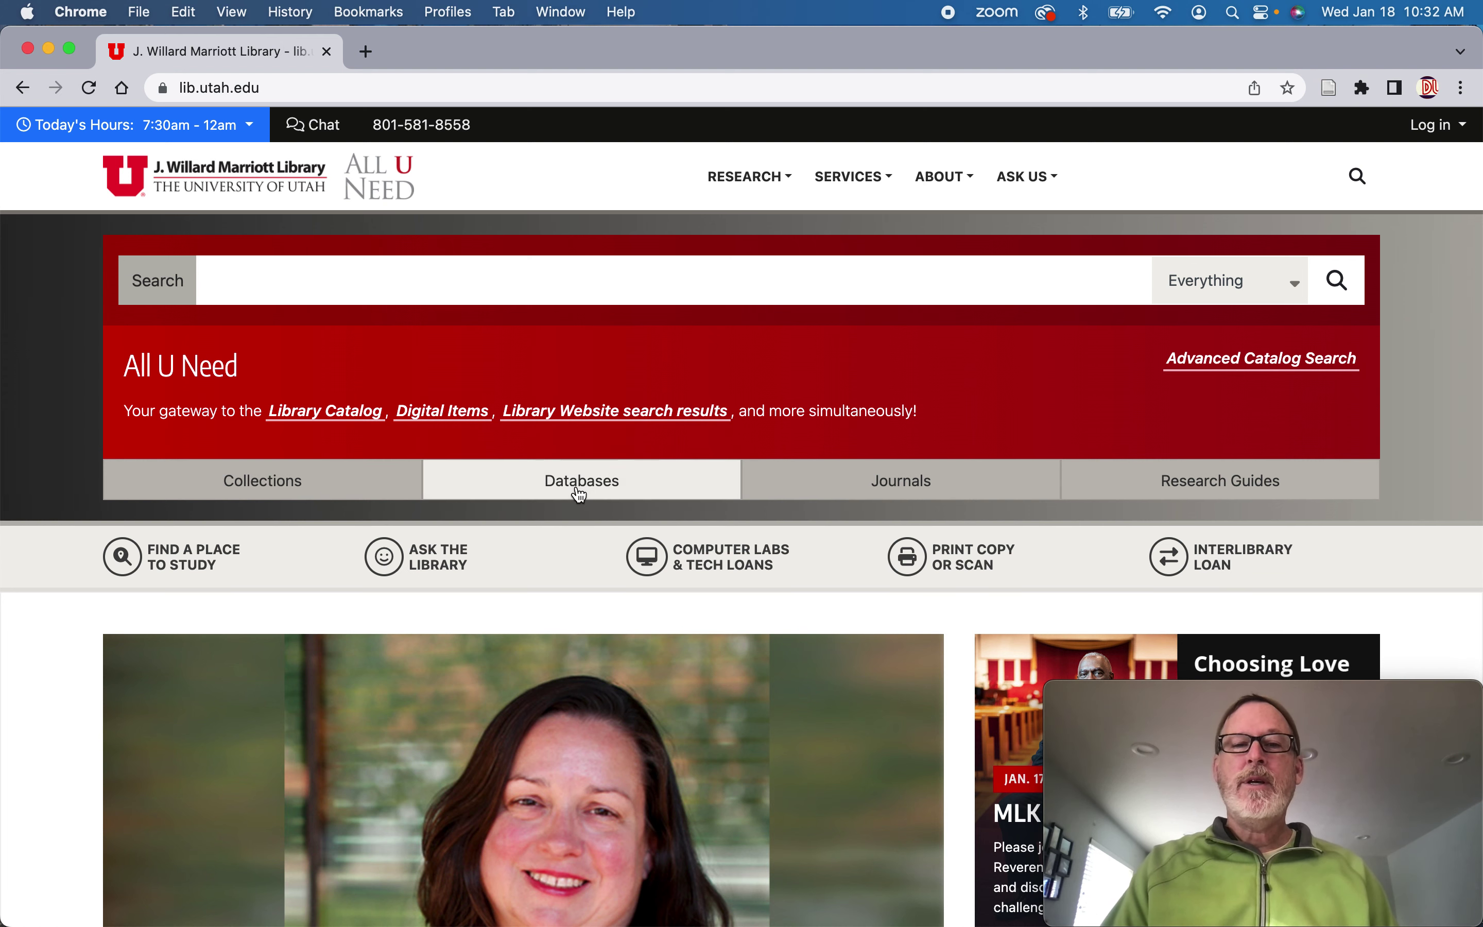
{"action": "left_click", "coordinate": [597, 492]}
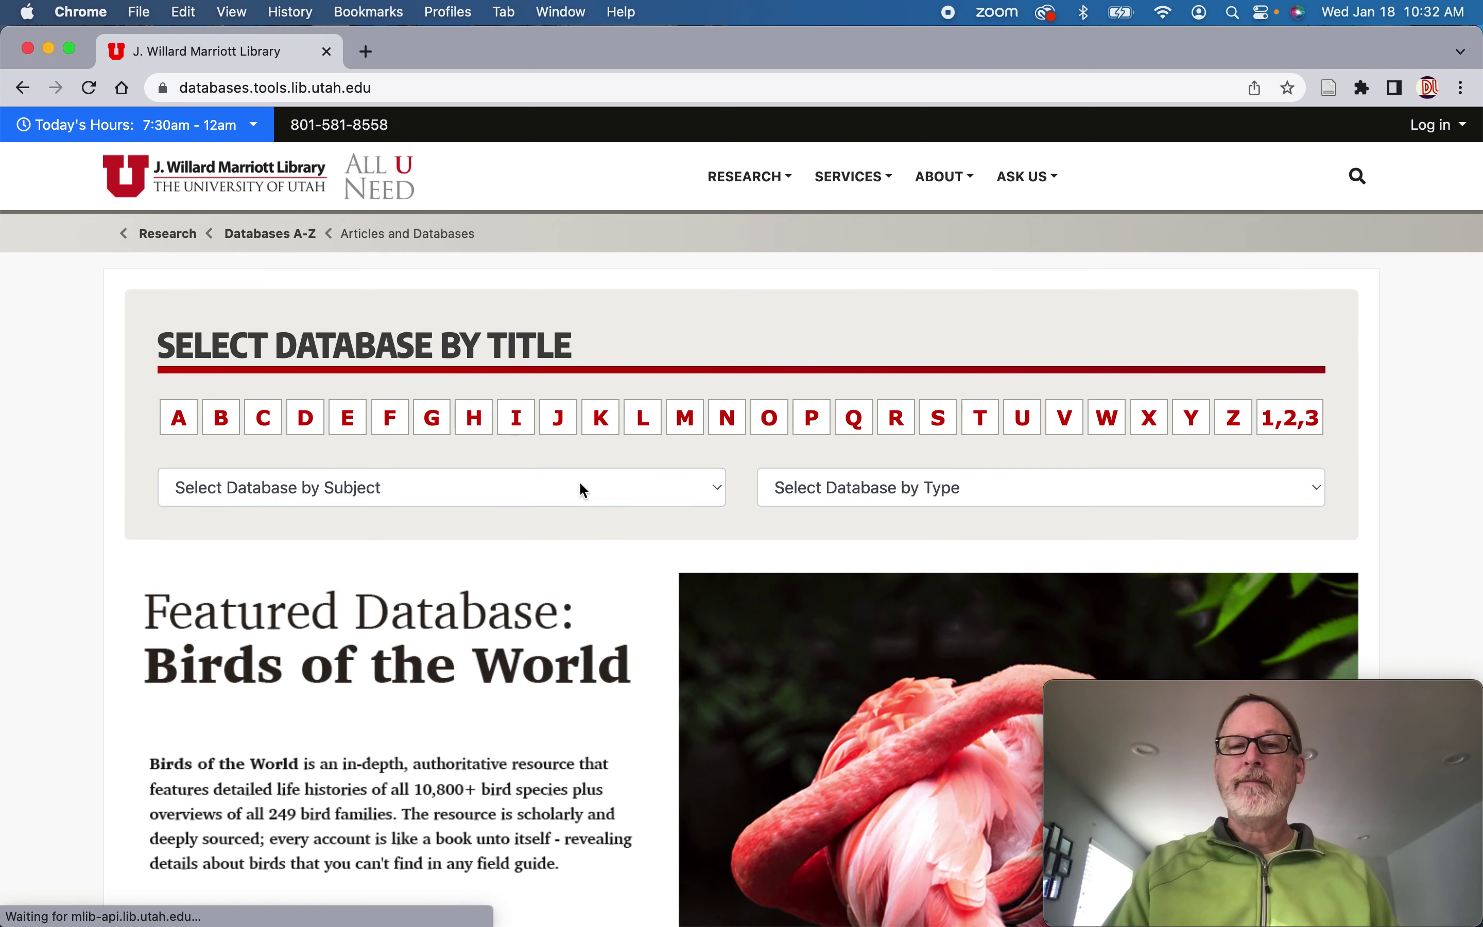
{"action": "left_click", "coordinate": [869, 490]}
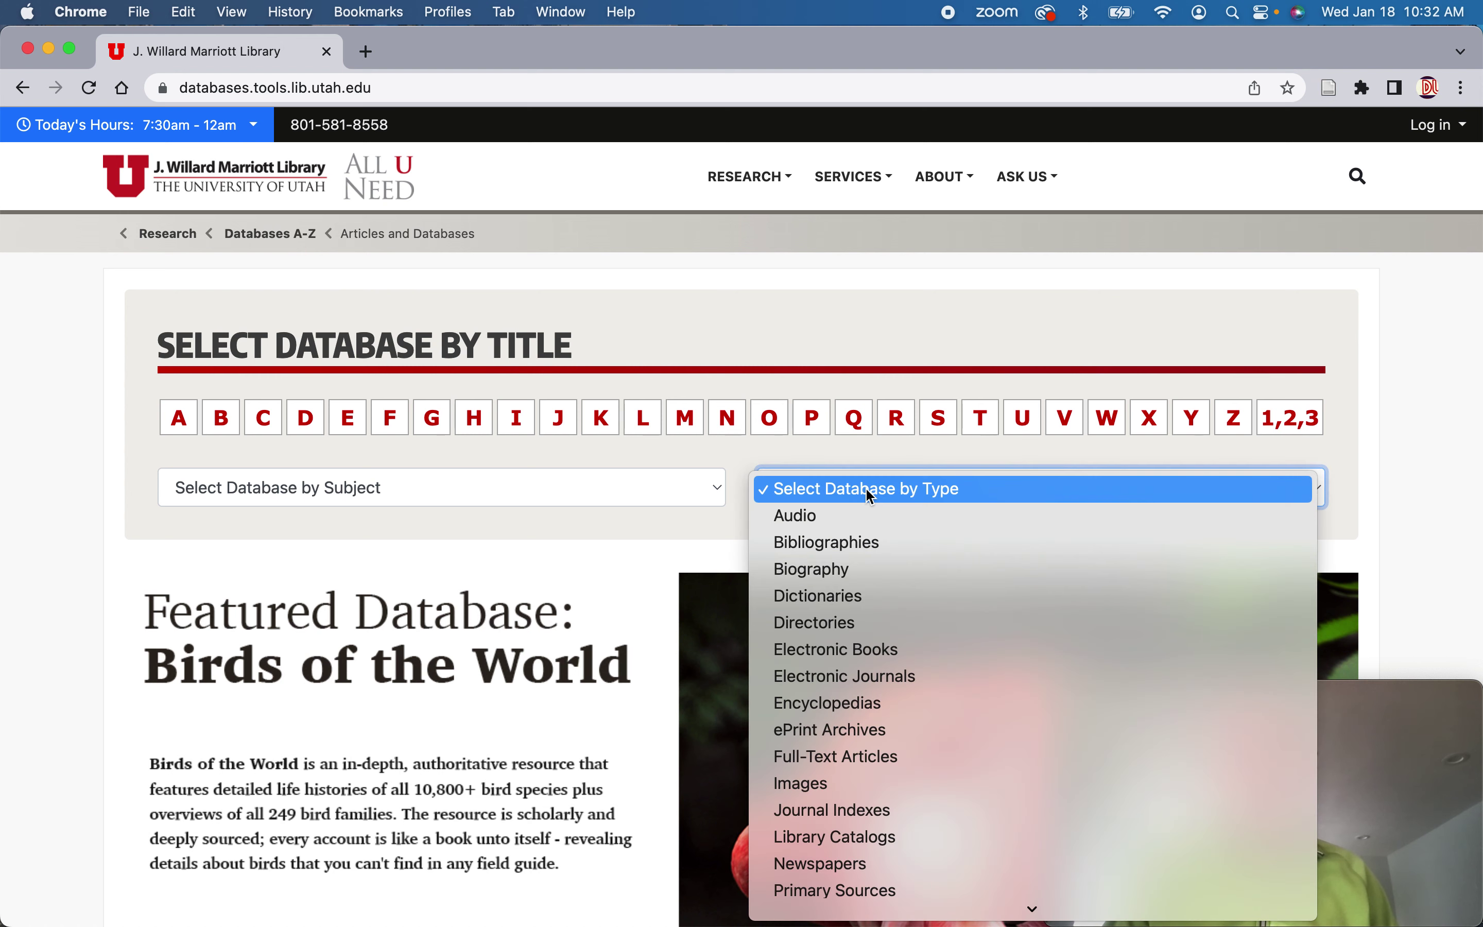
{"action": "left_click", "coordinate": [828, 866]}
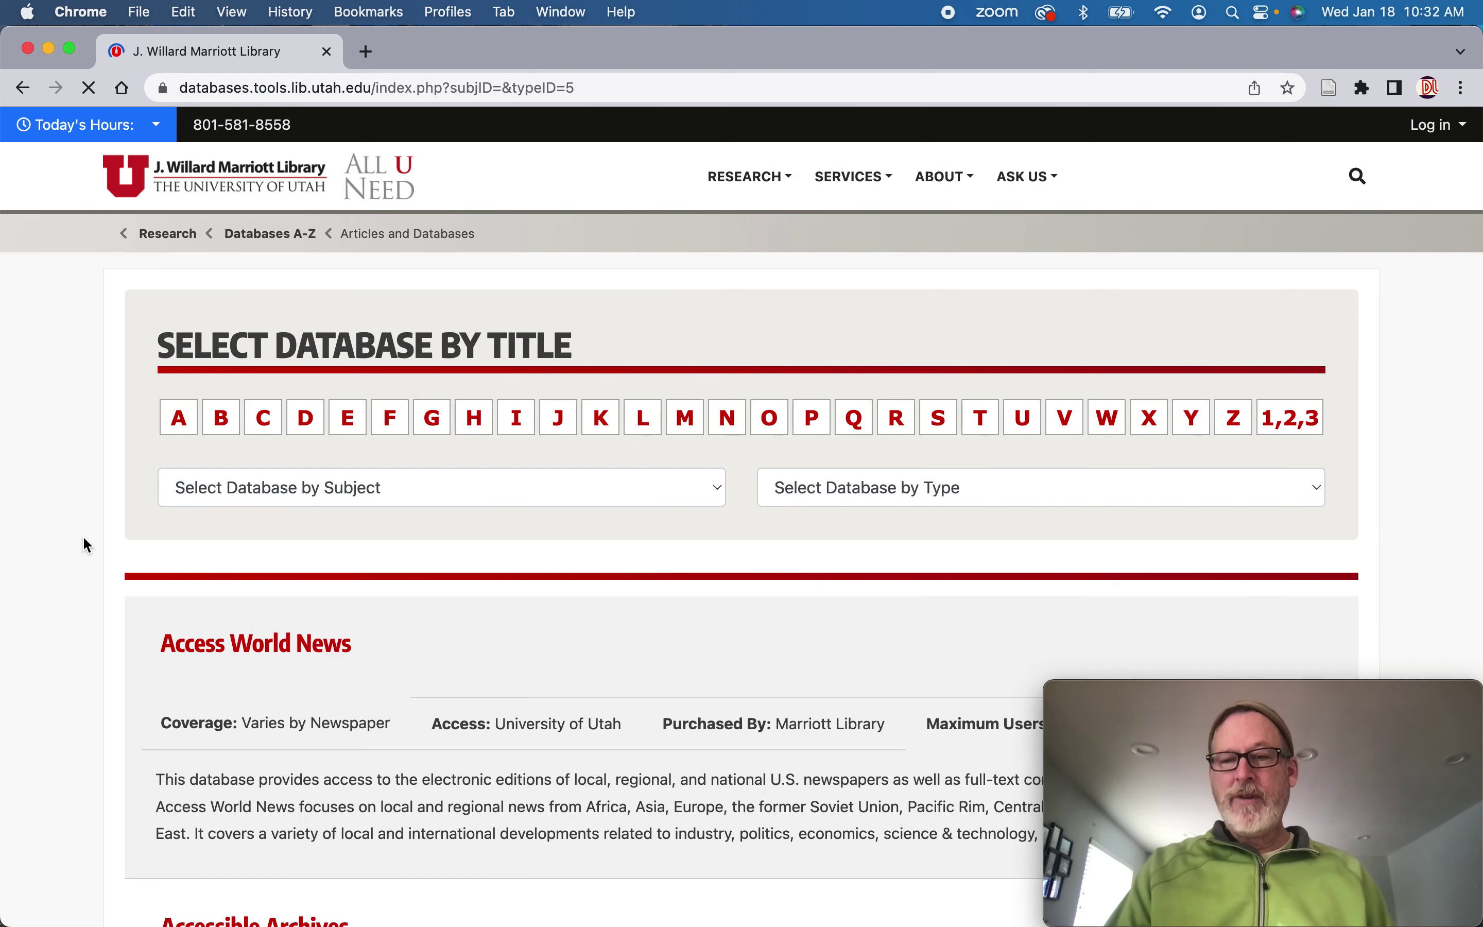
Scroll the newspaper database list down to the US Newsstream entry.
{"action": "scroll", "coordinate": [84, 538], "scroll_direction": "down", "scroll_amount": 10}
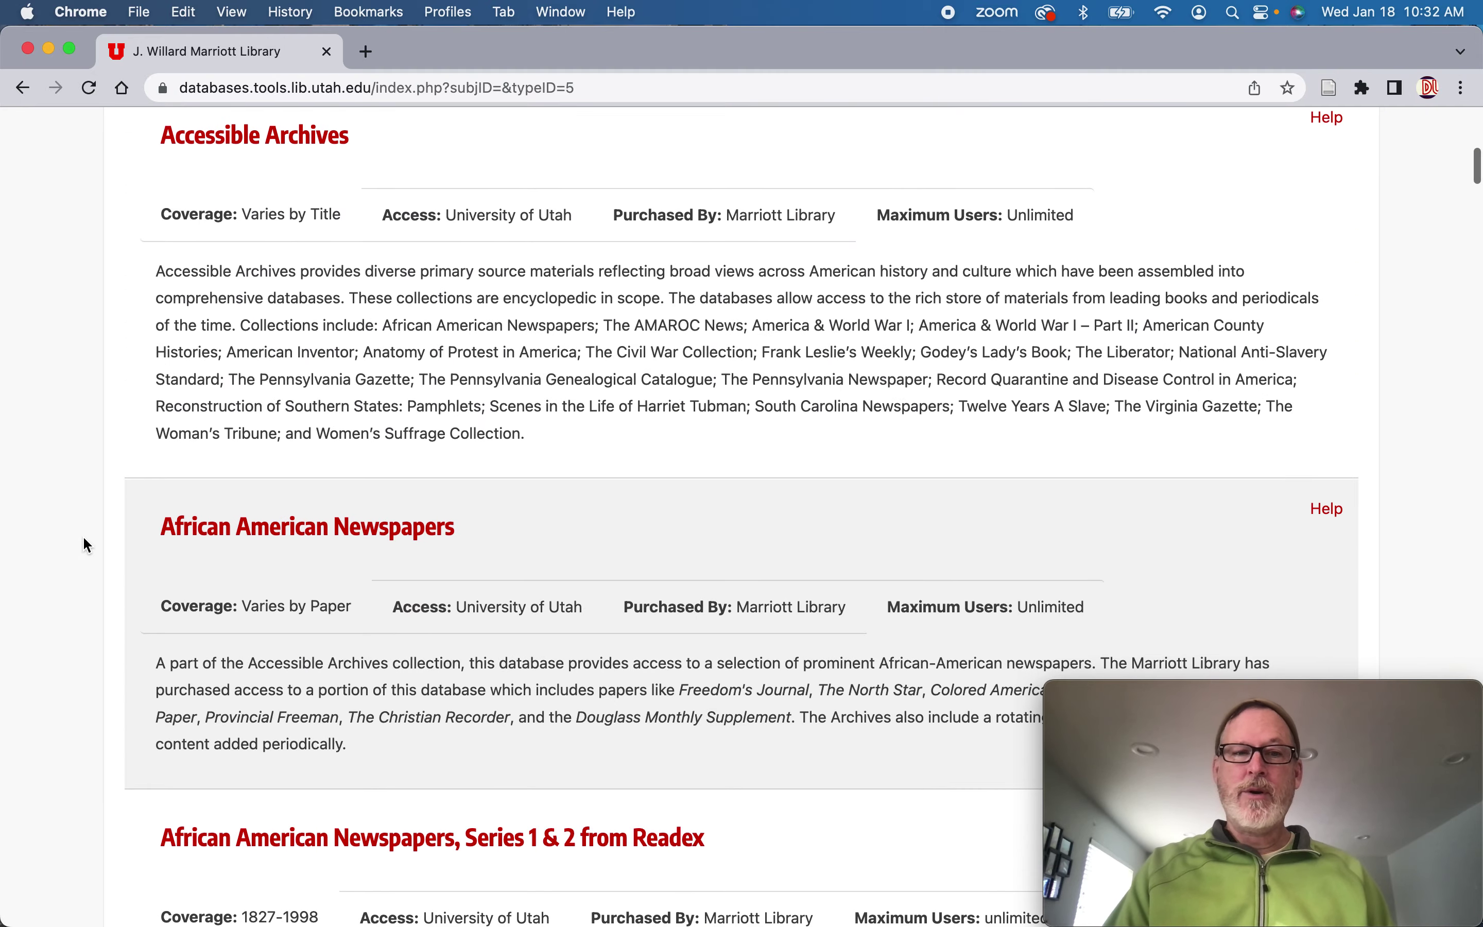
{"action": "scroll", "coordinate": [83, 538], "scroll_direction": "down", "scroll_amount": 12}
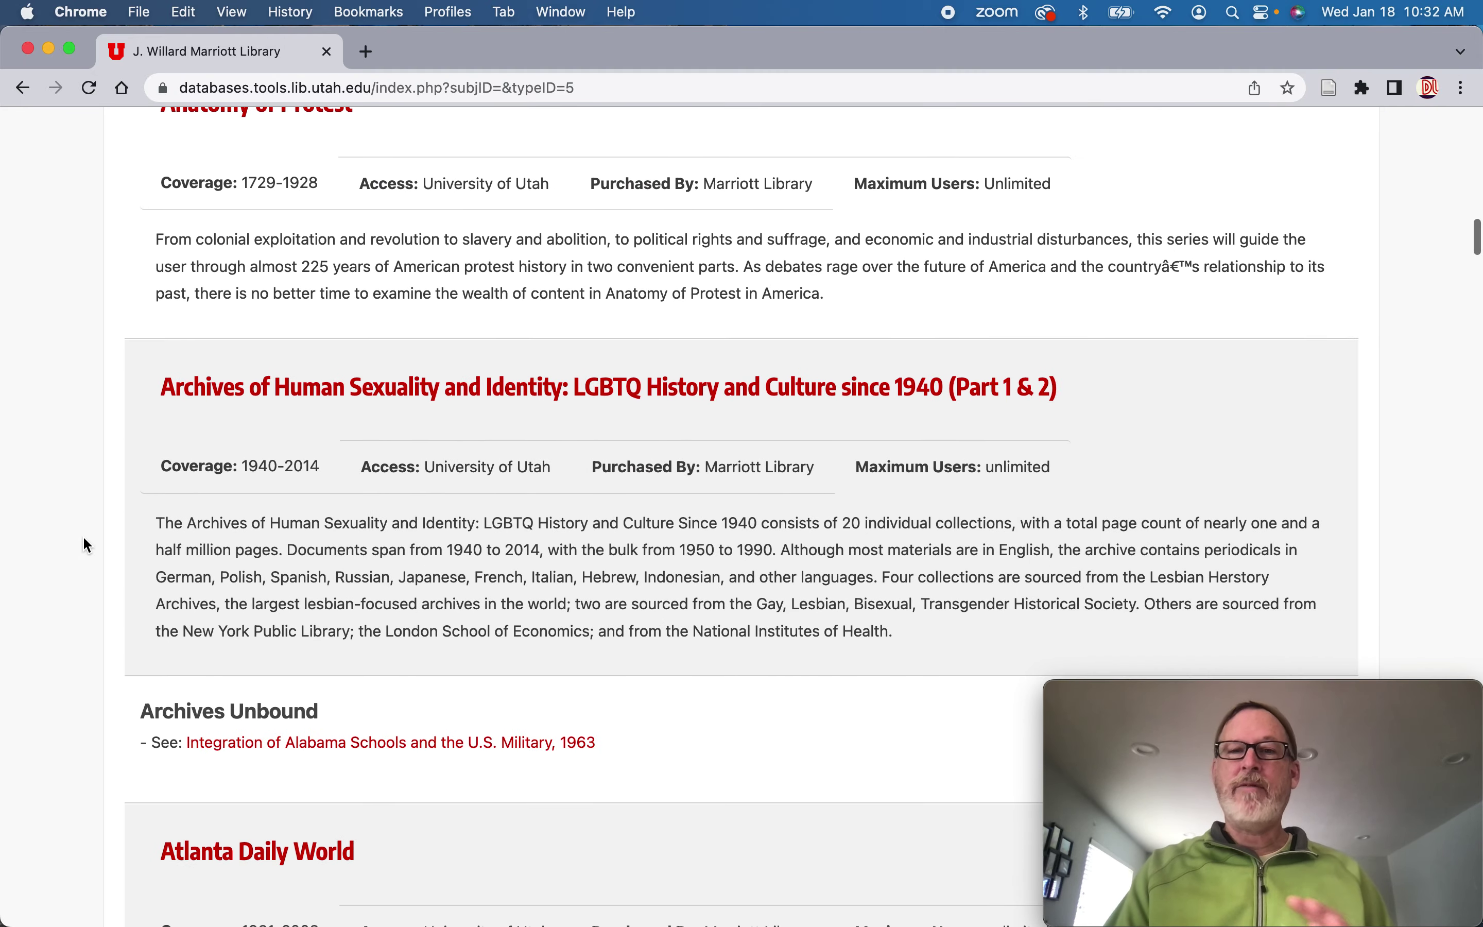
{"action": "scroll", "coordinate": [87, 543], "scroll_direction": "down", "scroll_amount": 12}
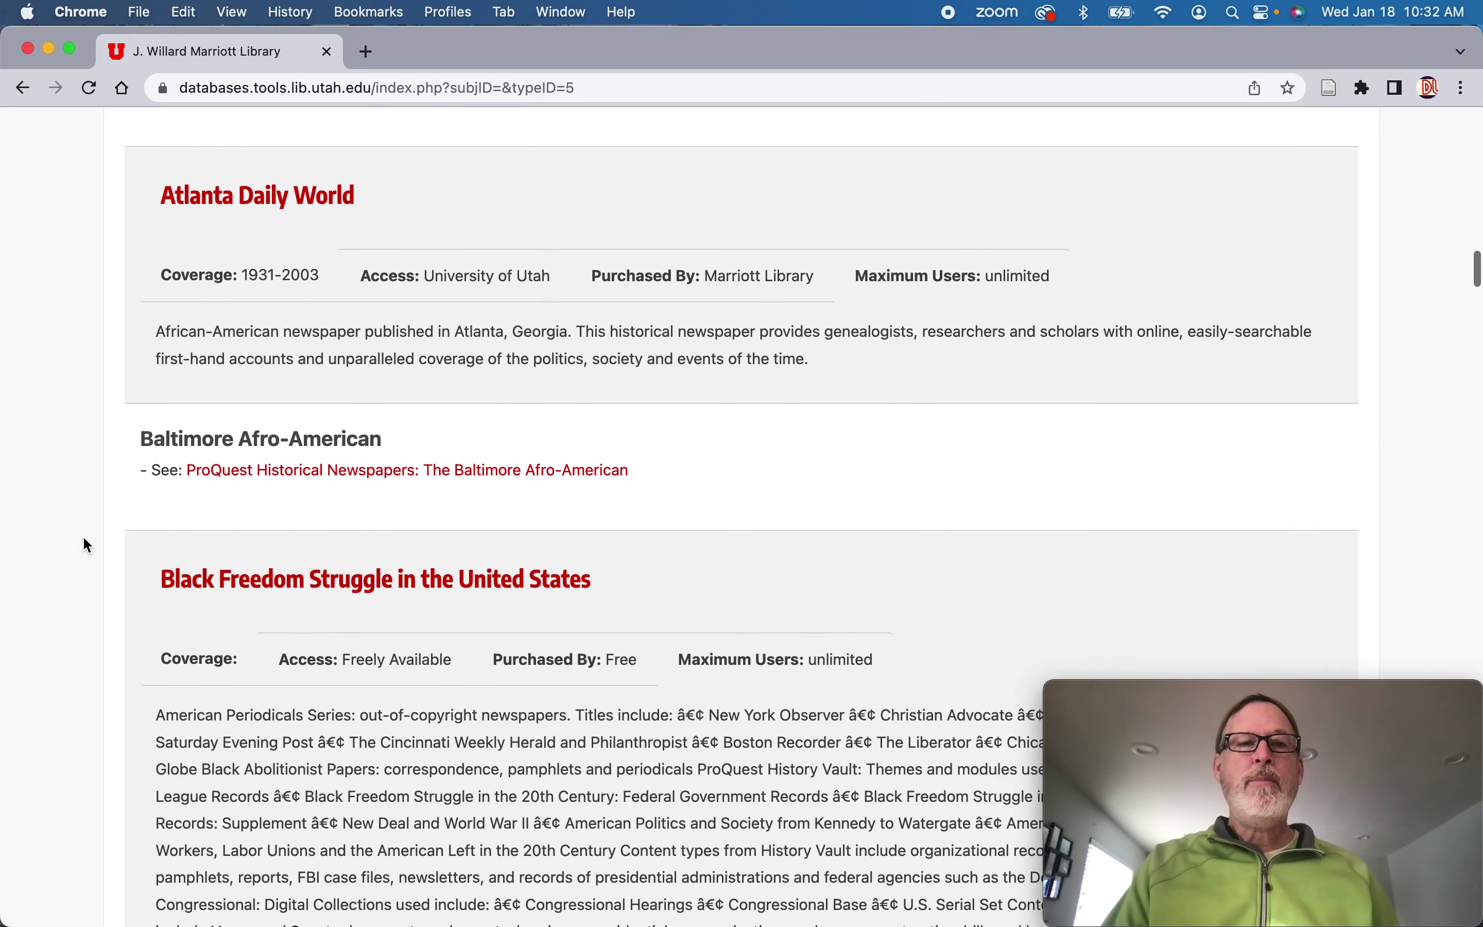
{"action": "scroll", "coordinate": [83, 538], "scroll_direction": "down", "scroll_amount": 15}
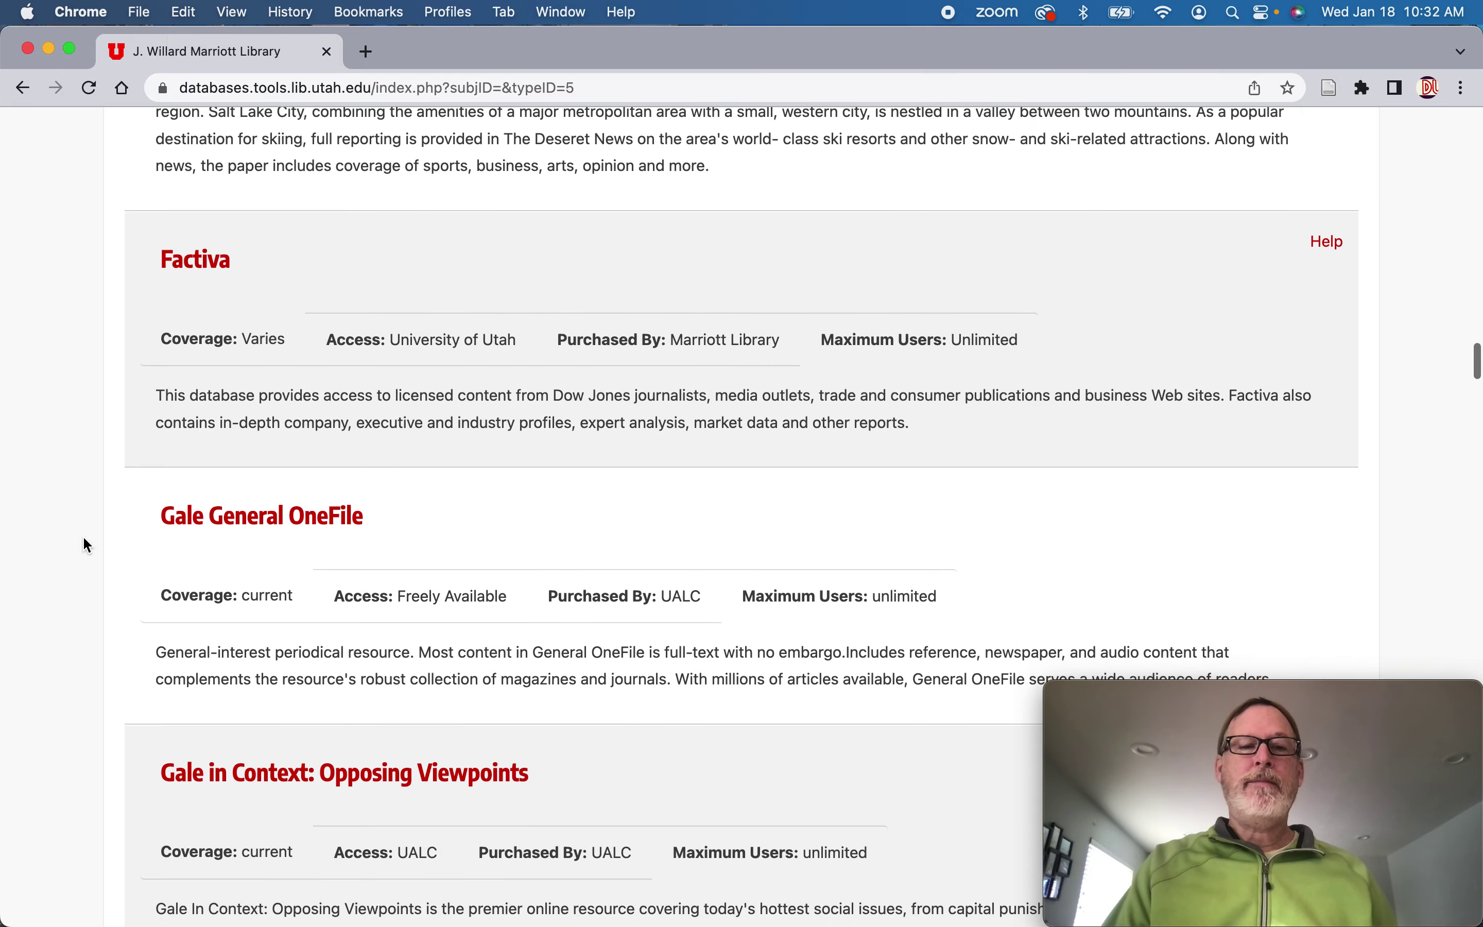
{"action": "scroll", "coordinate": [86, 544], "scroll_direction": "down", "scroll_amount": 12}
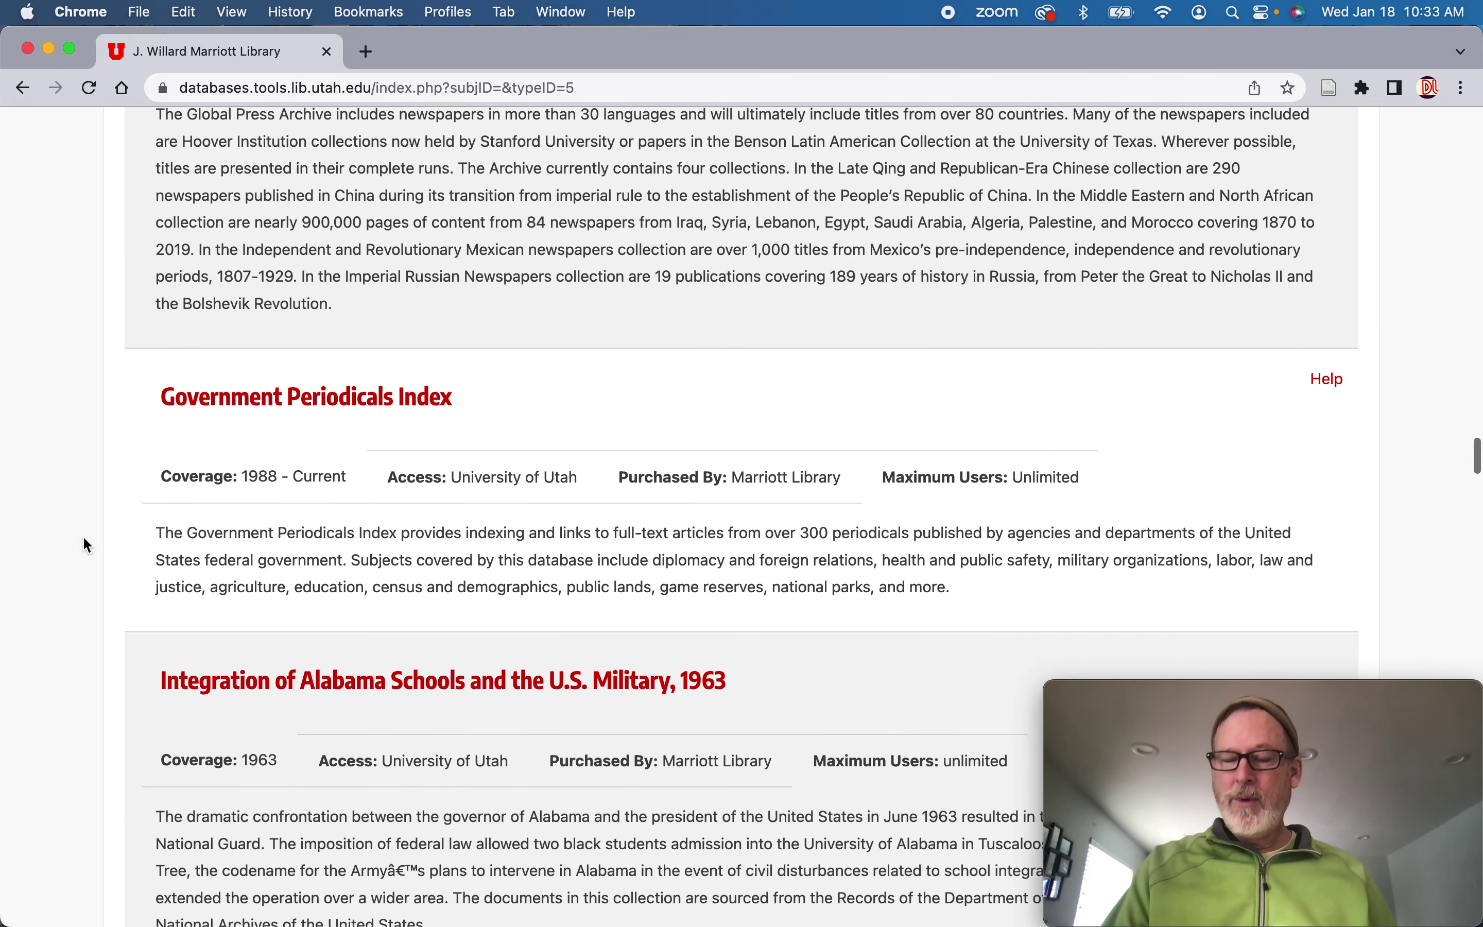
{"action": "scroll", "coordinate": [84, 540], "scroll_direction": "down", "scroll_amount": 8}
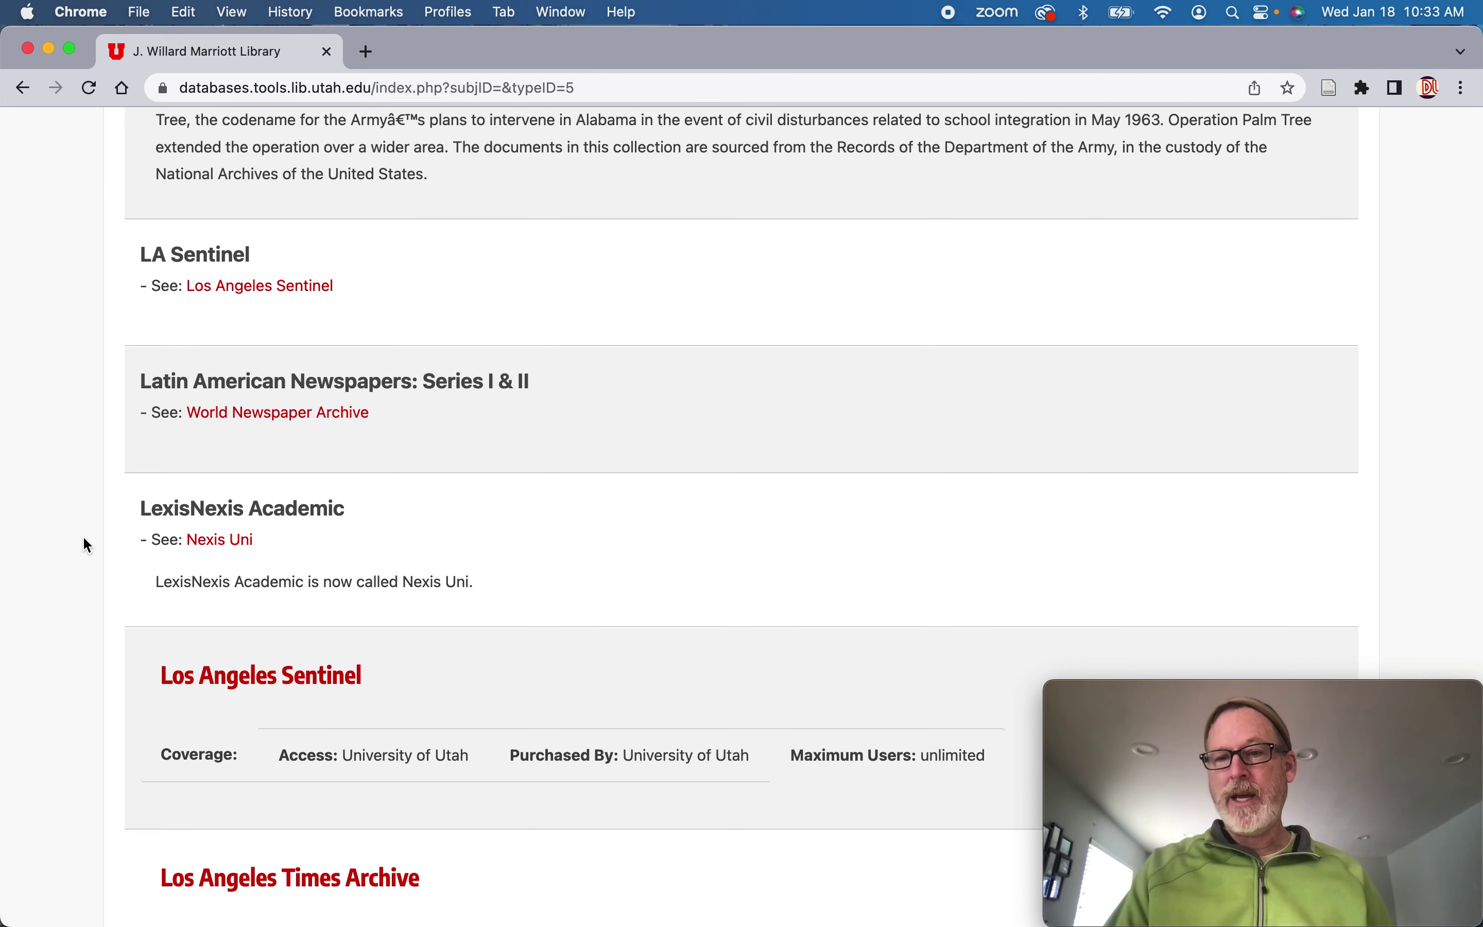
{"action": "scroll", "coordinate": [88, 544], "scroll_direction": "down", "scroll_amount": 15}
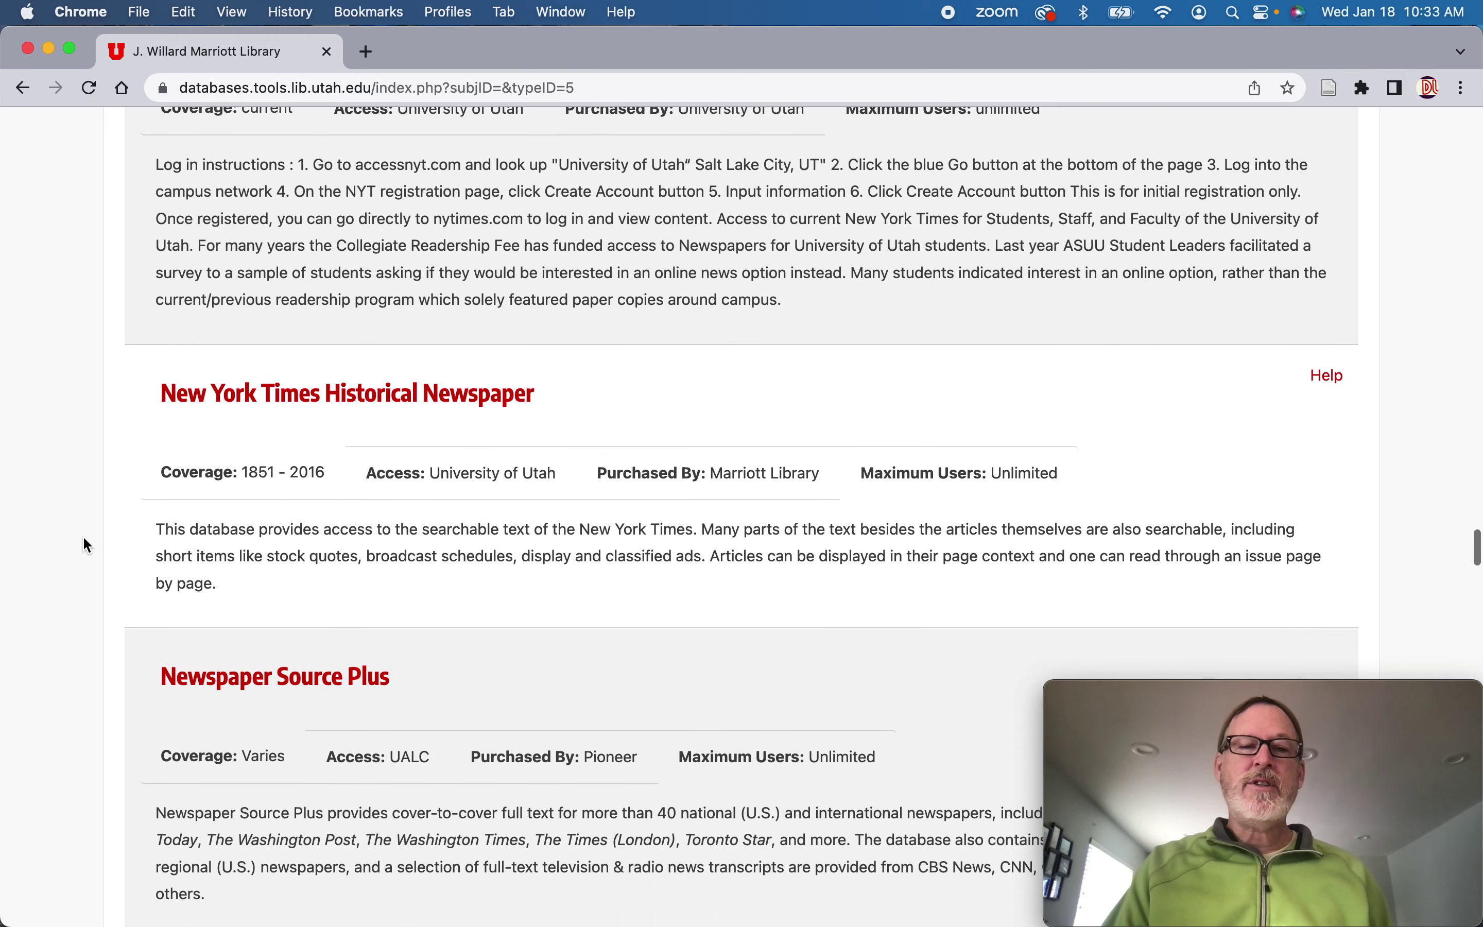
{"action": "scroll", "coordinate": [84, 540], "scroll_direction": "down", "scroll_amount": 1}
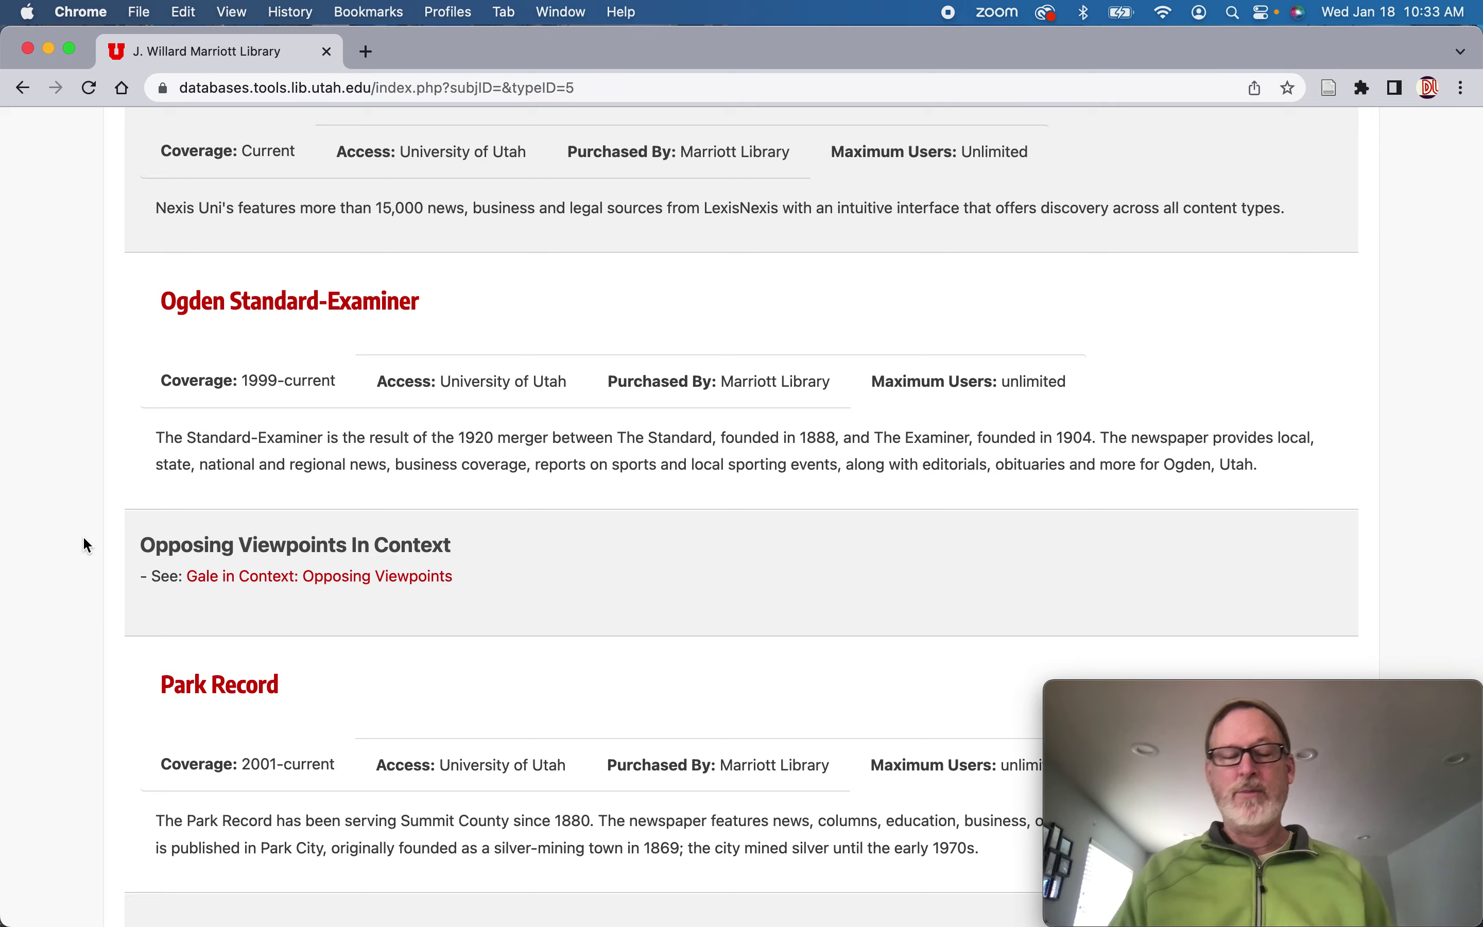
{"action": "scroll", "coordinate": [84, 540], "scroll_direction": "down", "scroll_amount": 15}
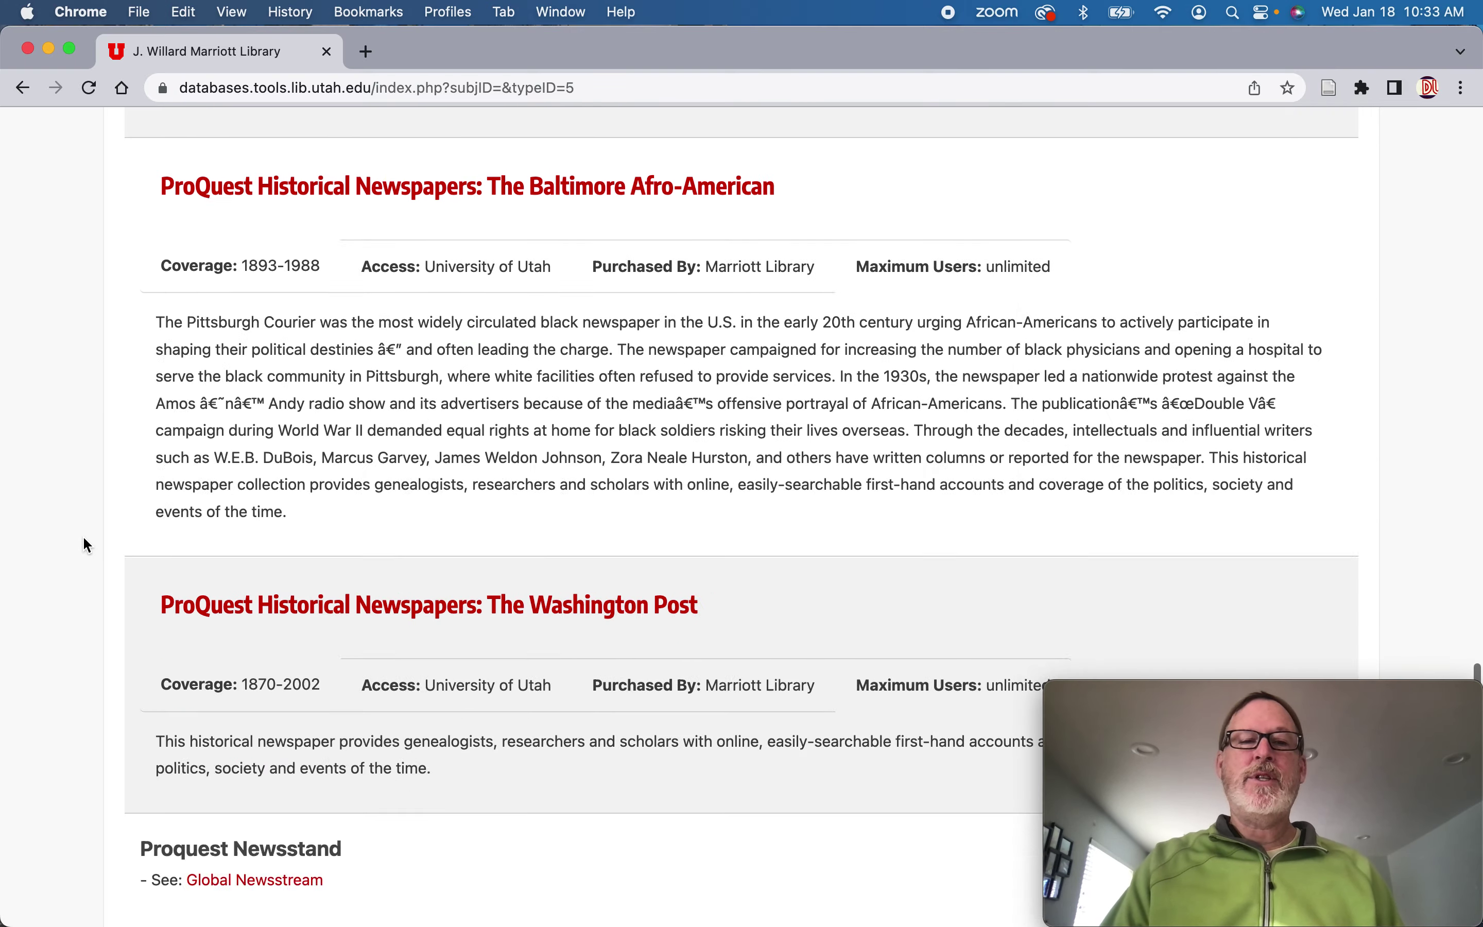
{"action": "scroll", "coordinate": [83, 538], "scroll_direction": "down", "scroll_amount": 20}
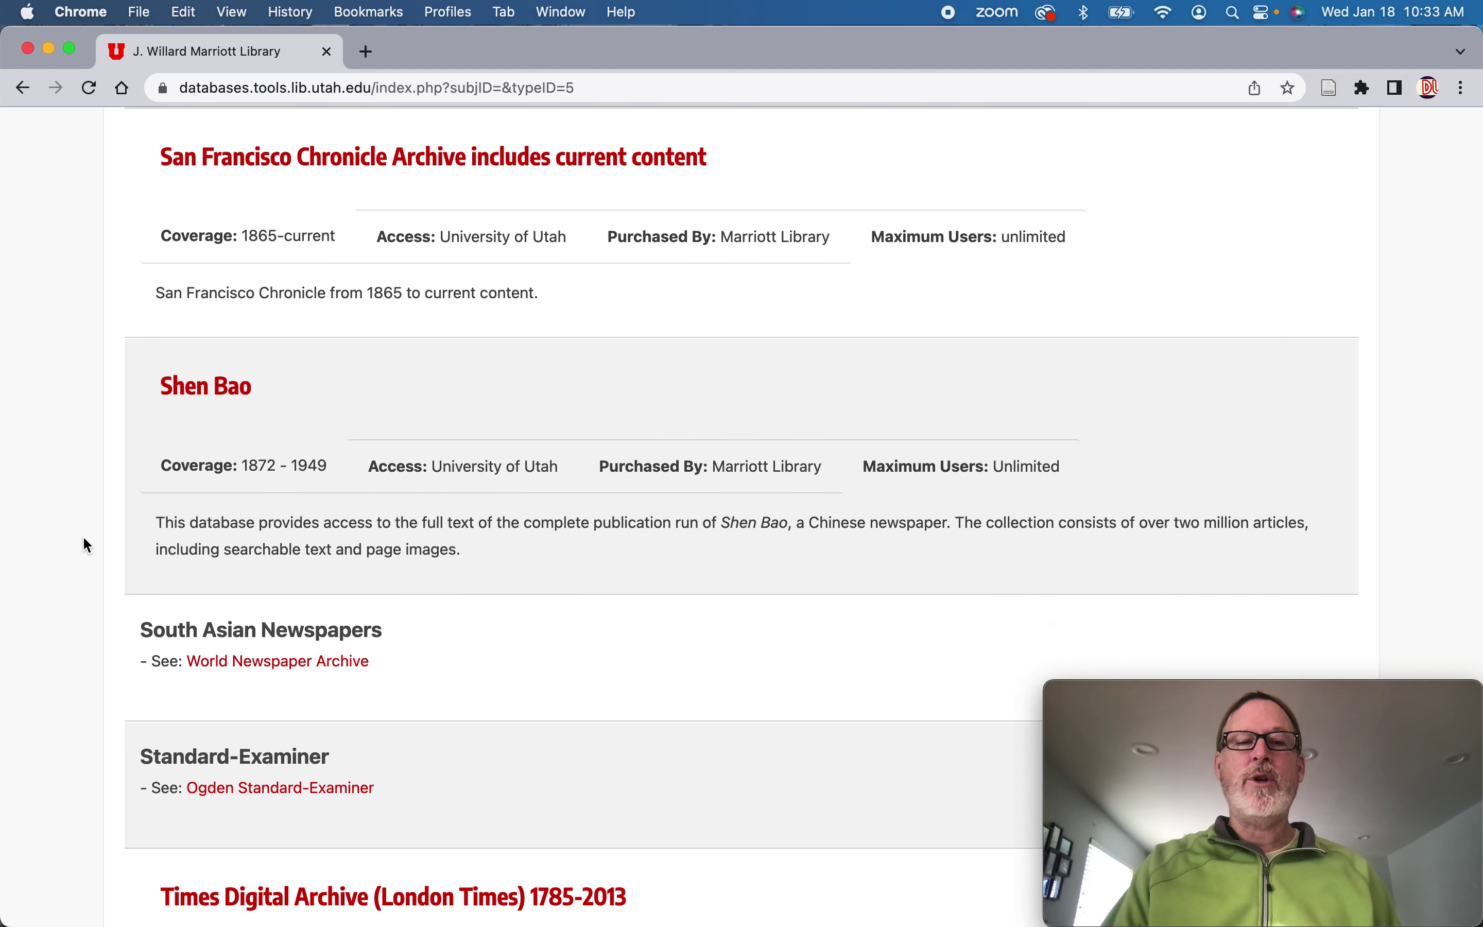
{"action": "scroll", "coordinate": [84, 539], "scroll_direction": "down", "scroll_amount": 15}
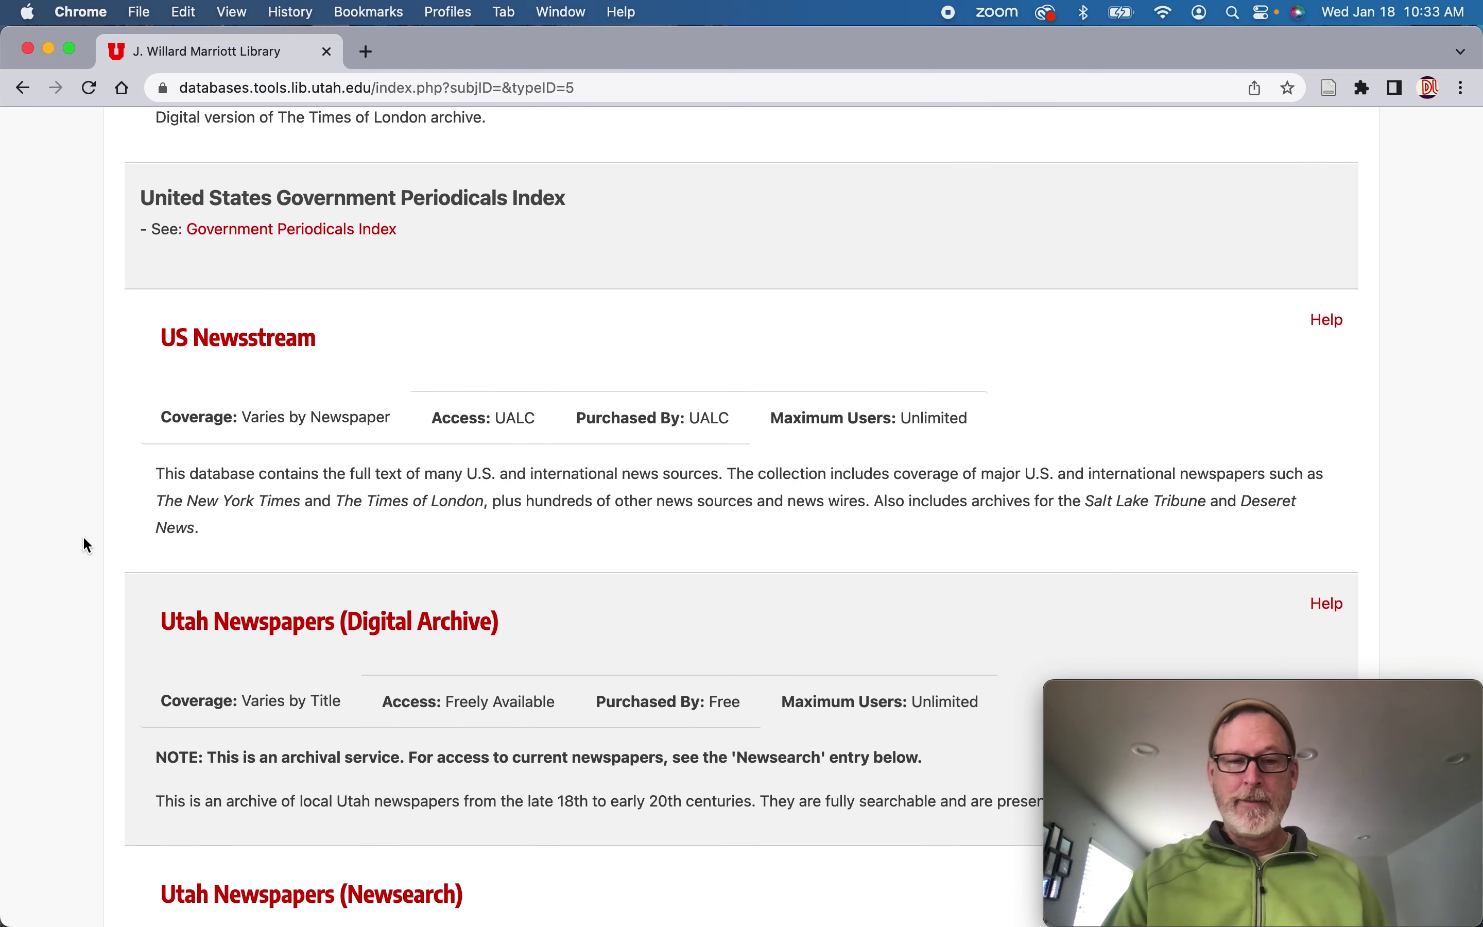
{"action": "scroll", "coordinate": [86, 544], "scroll_direction": "down", "scroll_amount": 10}
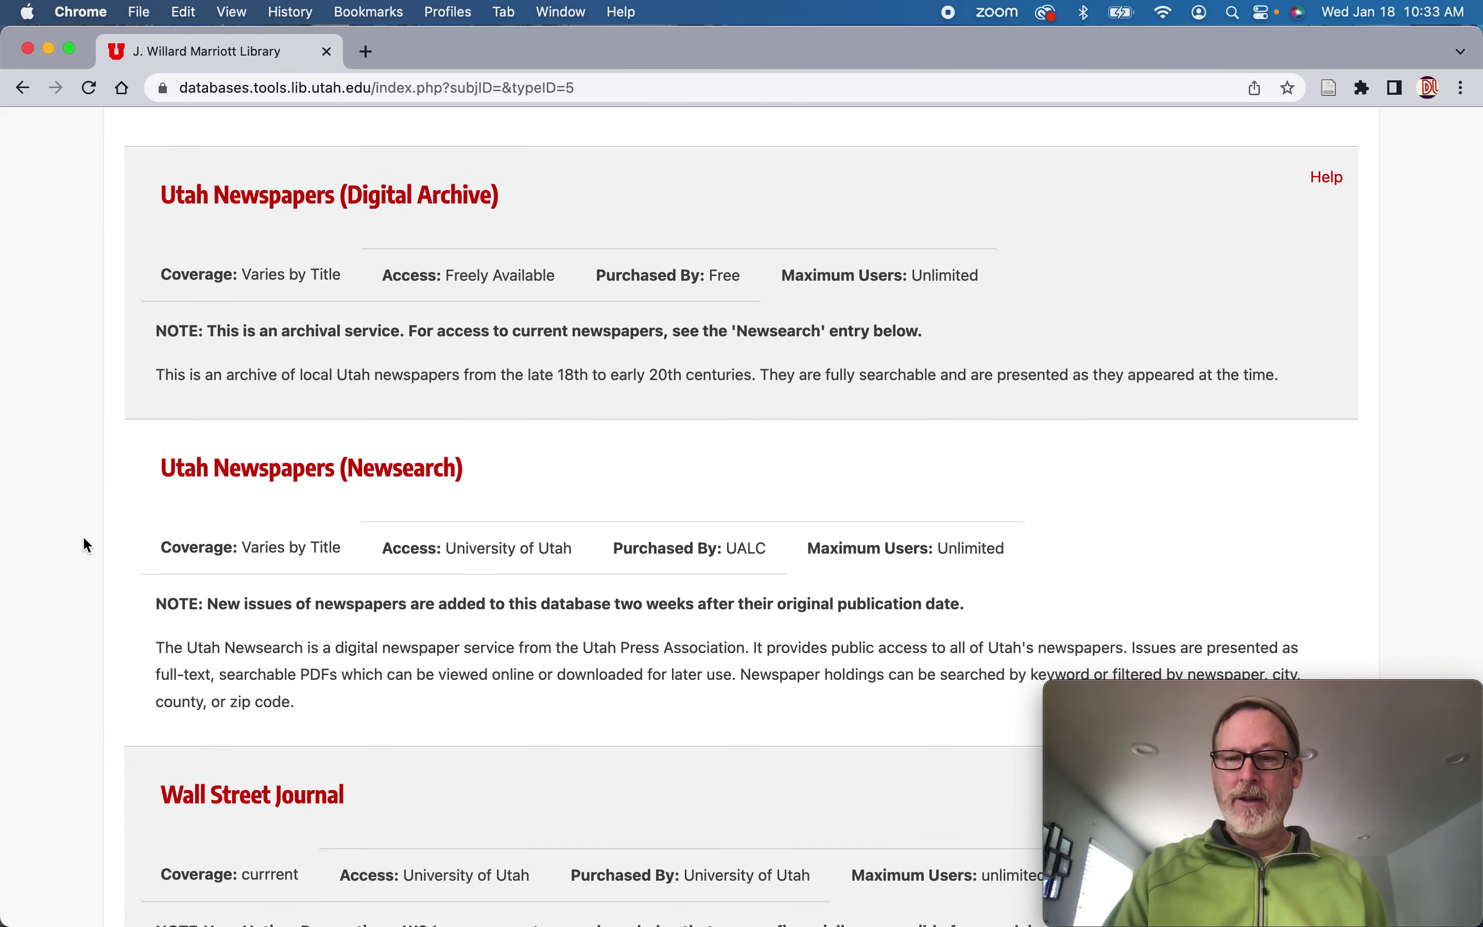
{"action": "scroll", "coordinate": [86, 544], "scroll_direction": "up", "scroll_amount": 8}
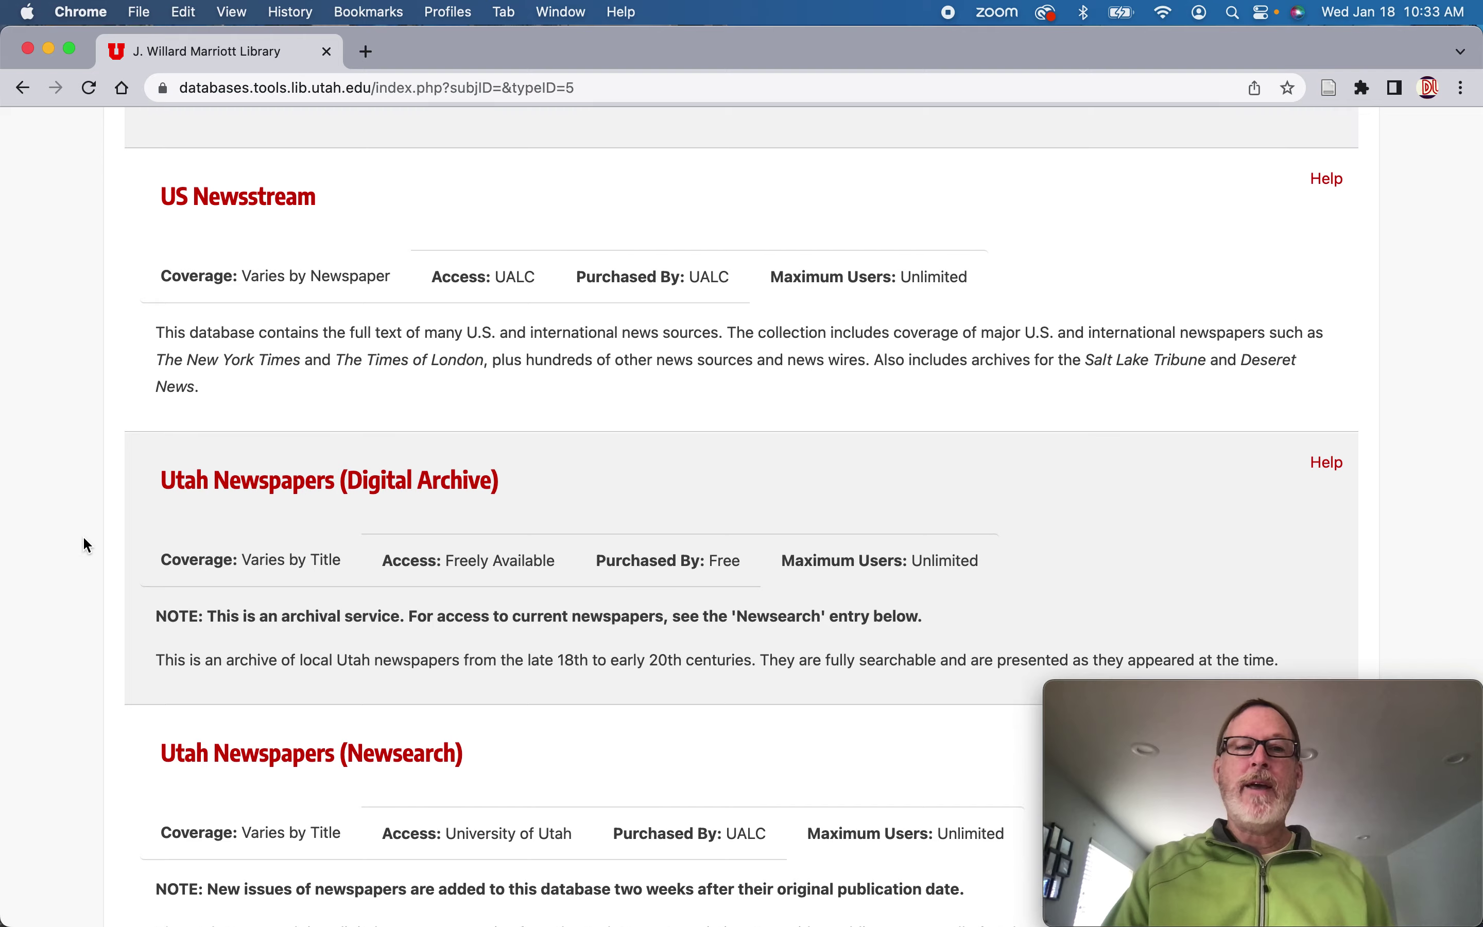
{"action": "scroll", "coordinate": [86, 544], "scroll_direction": "up", "scroll_amount": 1}
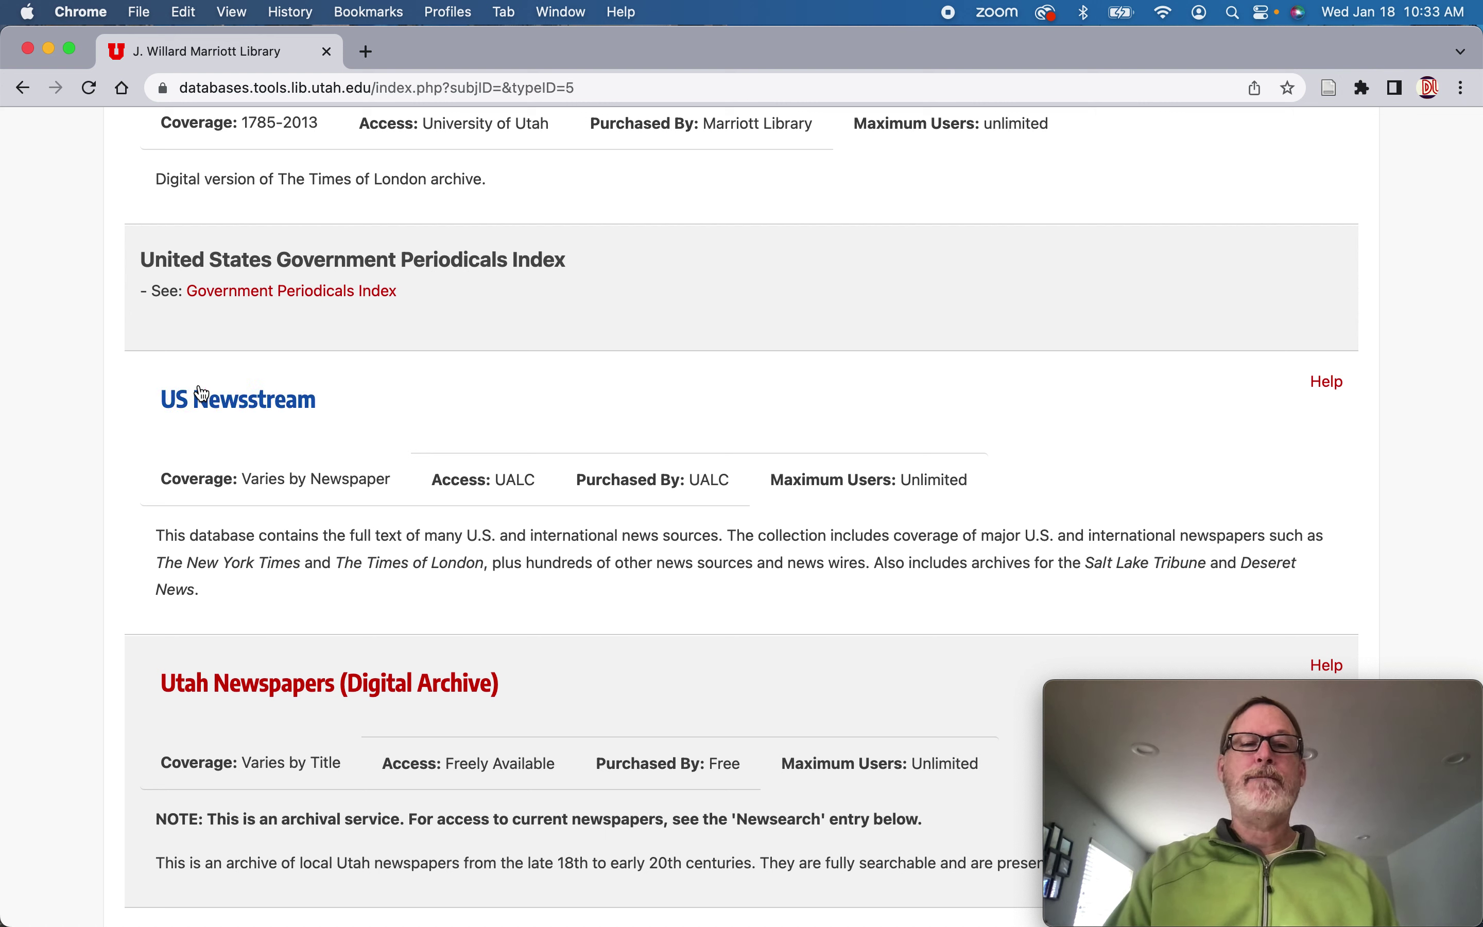
Open US Newsstream, dismiss the yellow Zotero proxy banner, and focus the search box.
{"action": "left_click", "coordinate": [238, 403]}
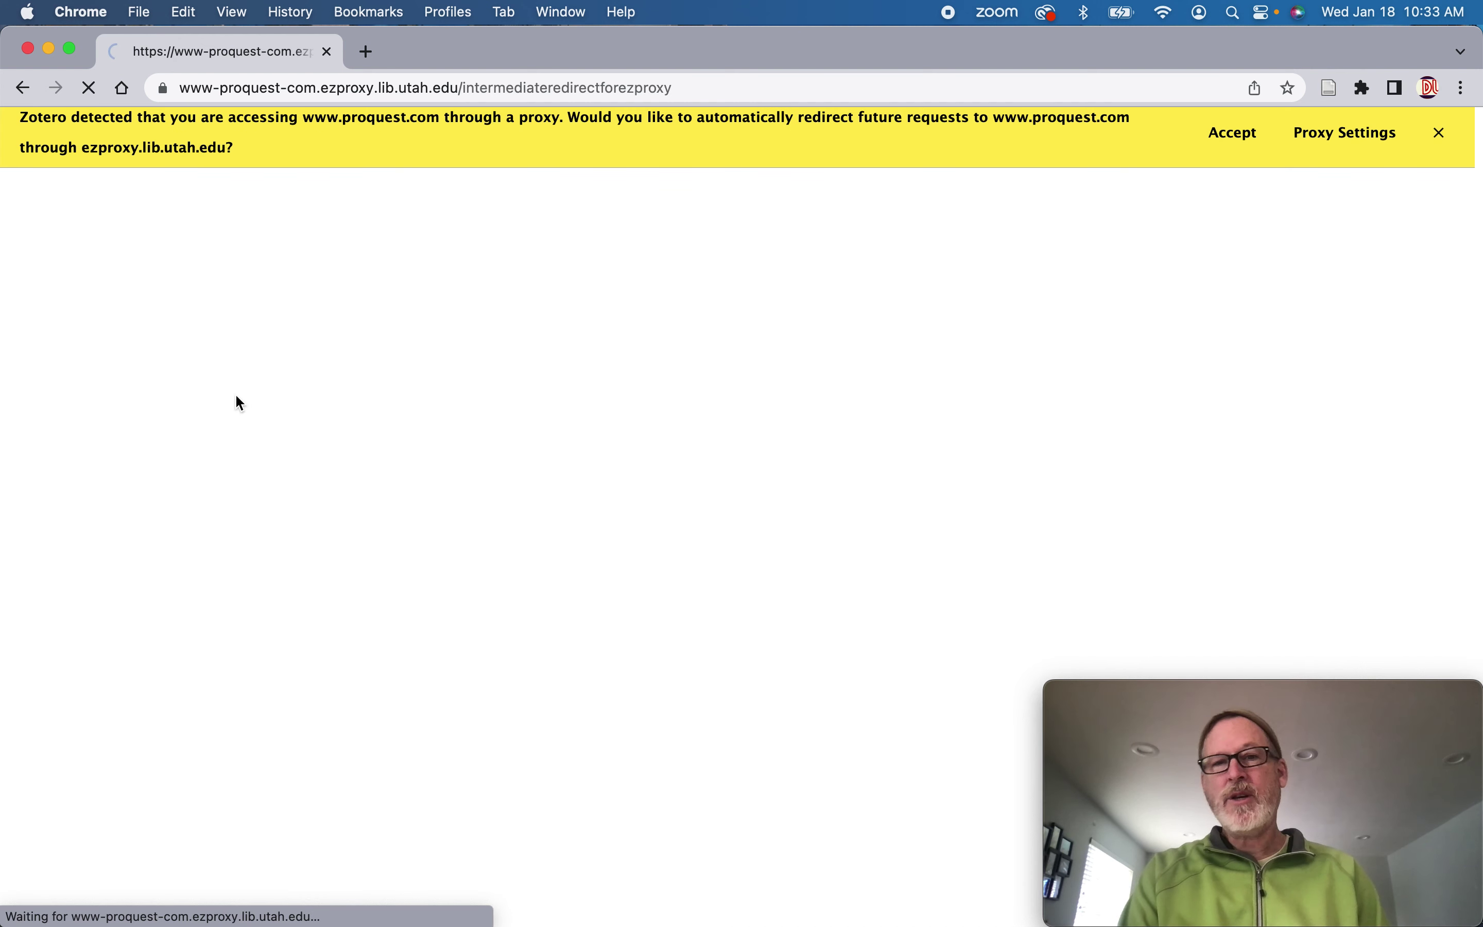
{"action": "left_click", "coordinate": [1441, 134]}
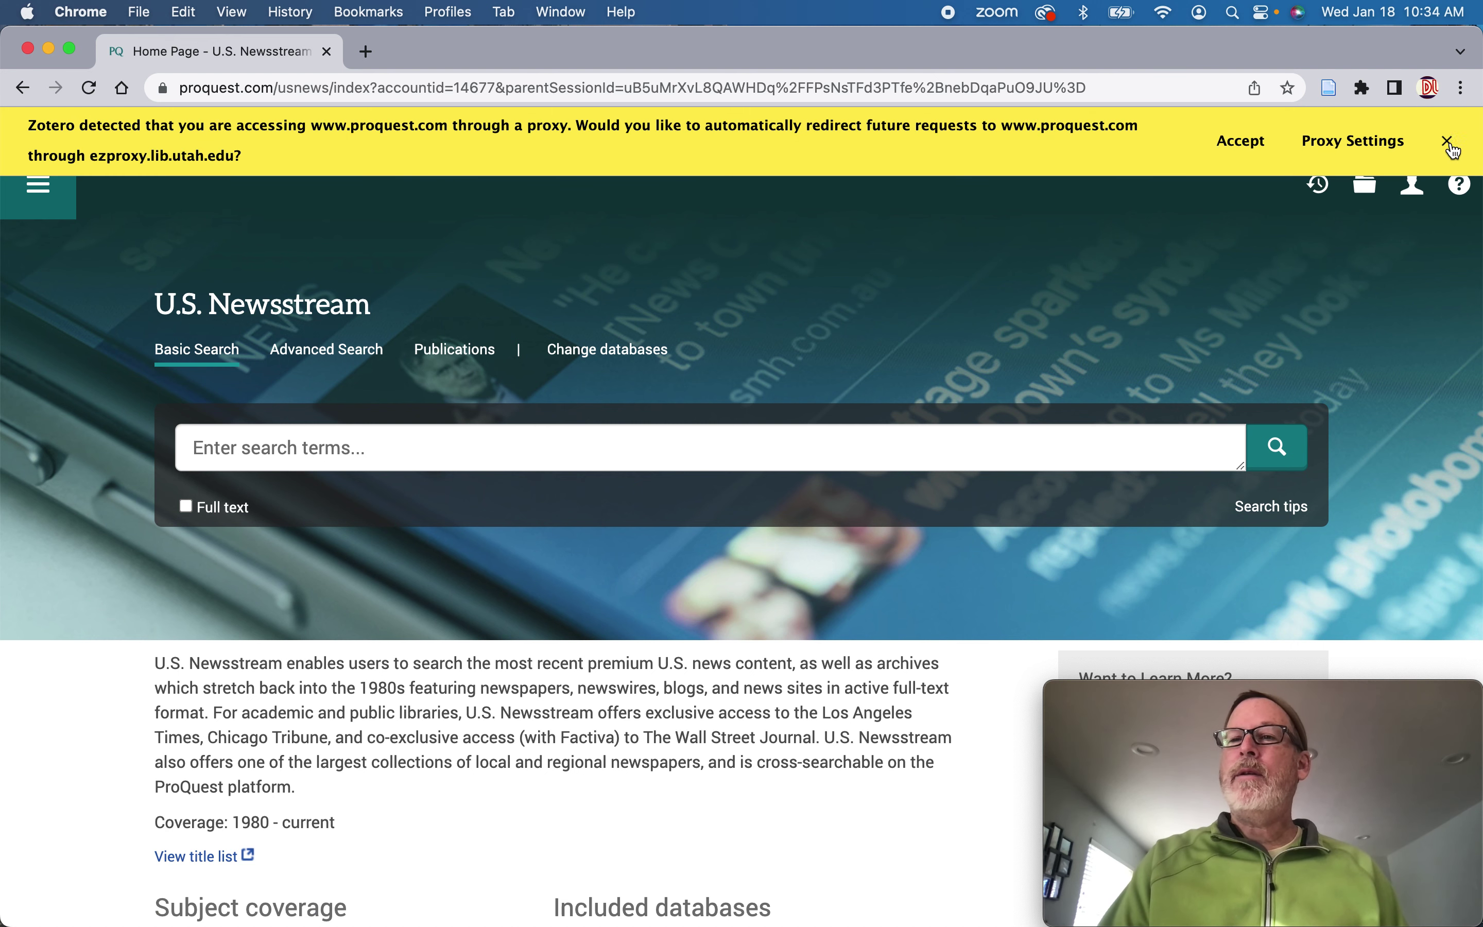
{"action": "left_click", "coordinate": [1447, 141]}
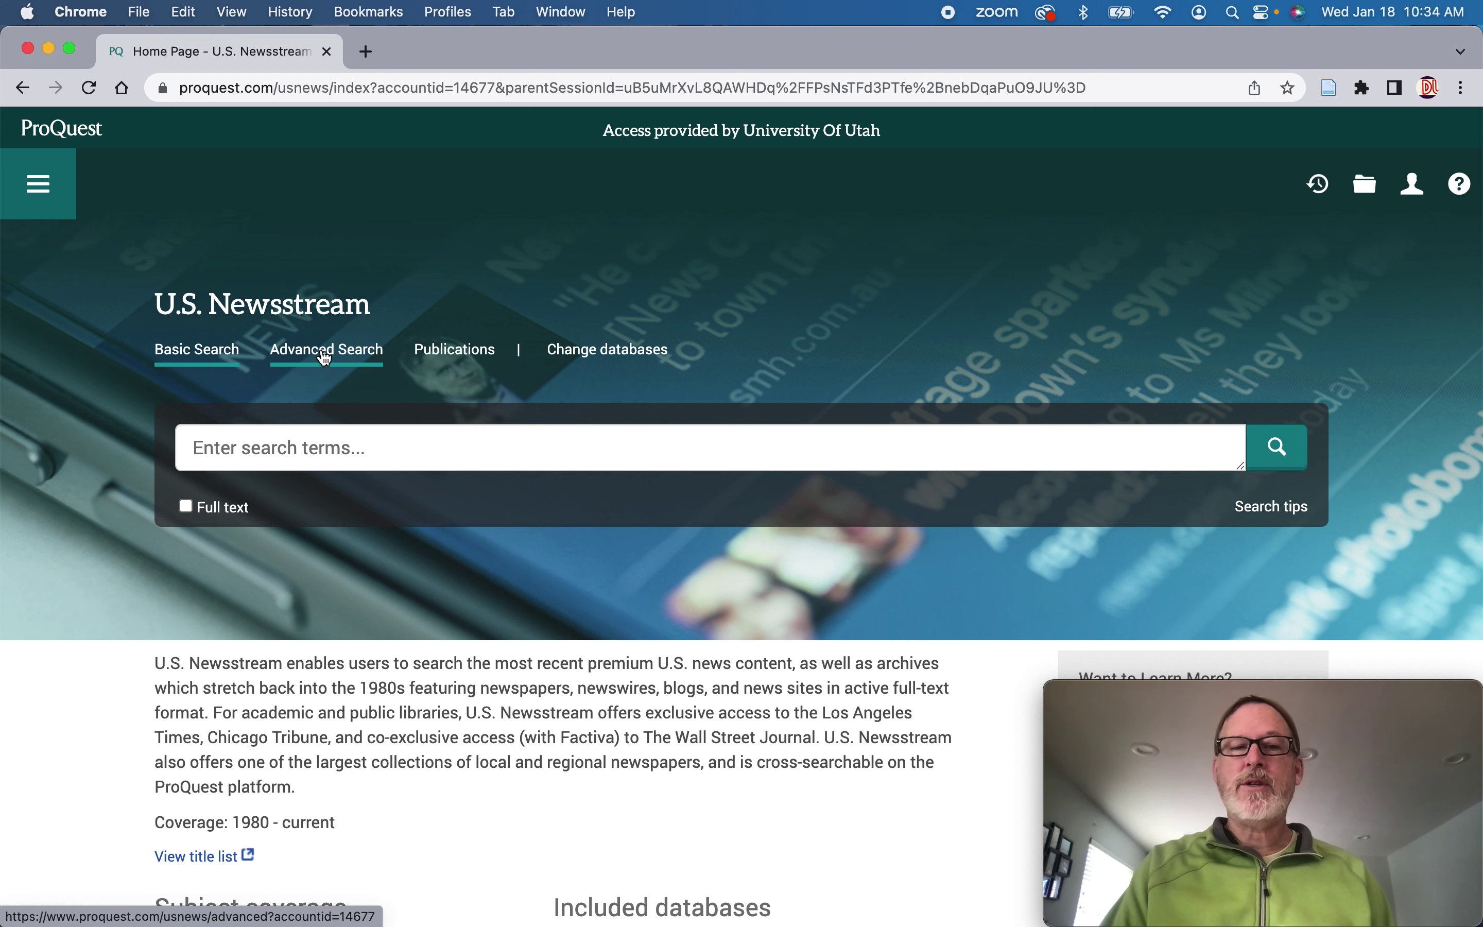
{"action": "left_click", "coordinate": [271, 446]}
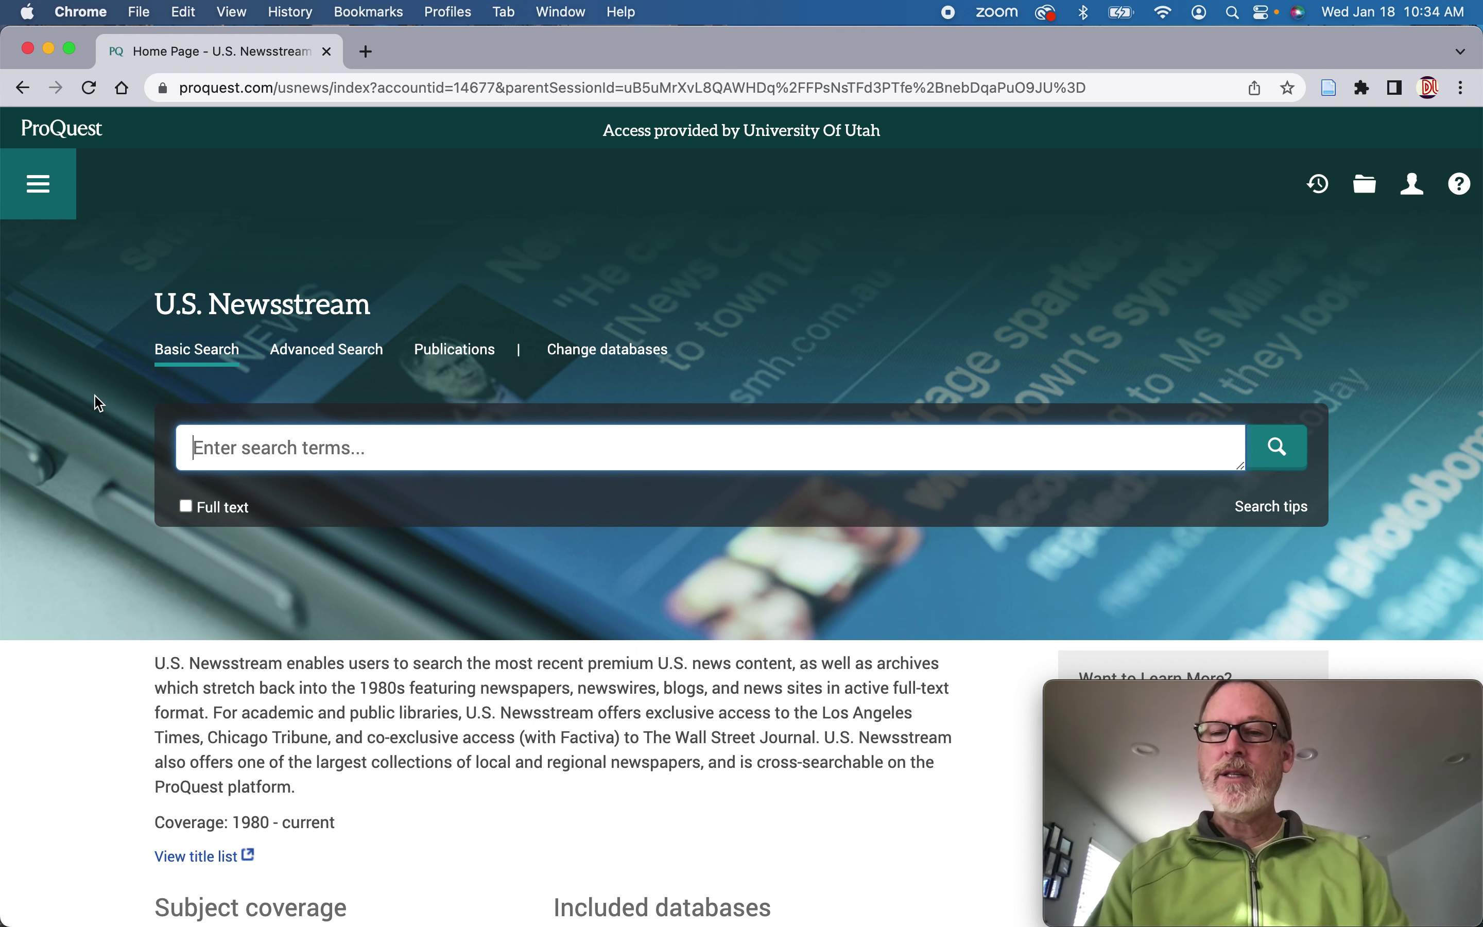
Enter "vietnamese soldier" OR "NVA soldier" OR "viet cong soldier" in the Basic Search box.
{"action": "type", "text": "\"v"}
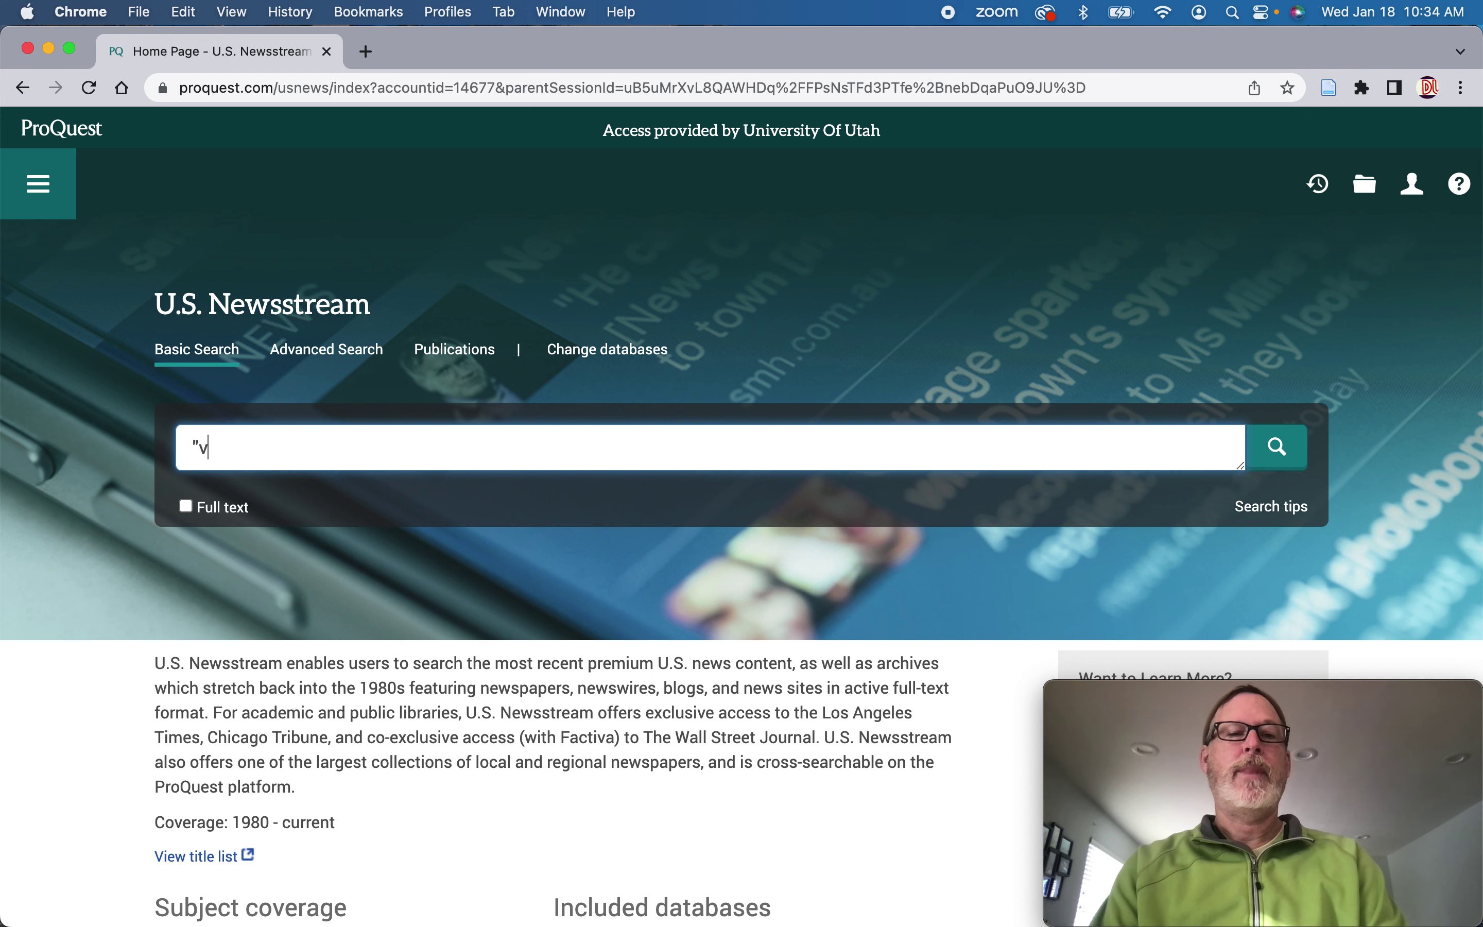
{"action": "type", "text": "ietnamese "}
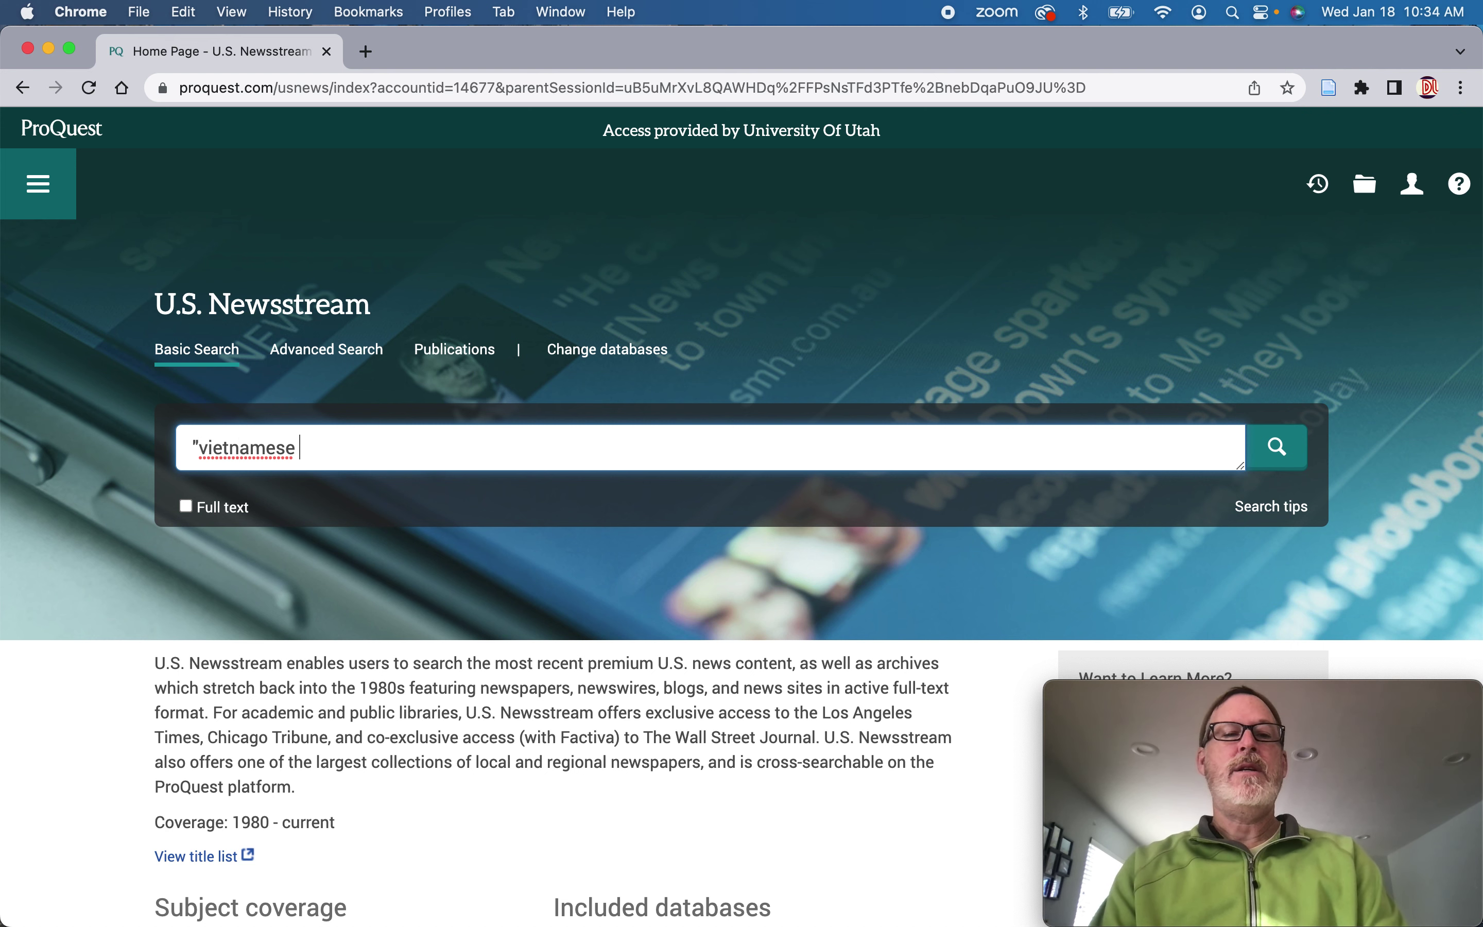
{"action": "type", "text": "solid"}
{"action": "key", "text": "BackSpace"}
{"action": "key", "text": "BackSpace"}
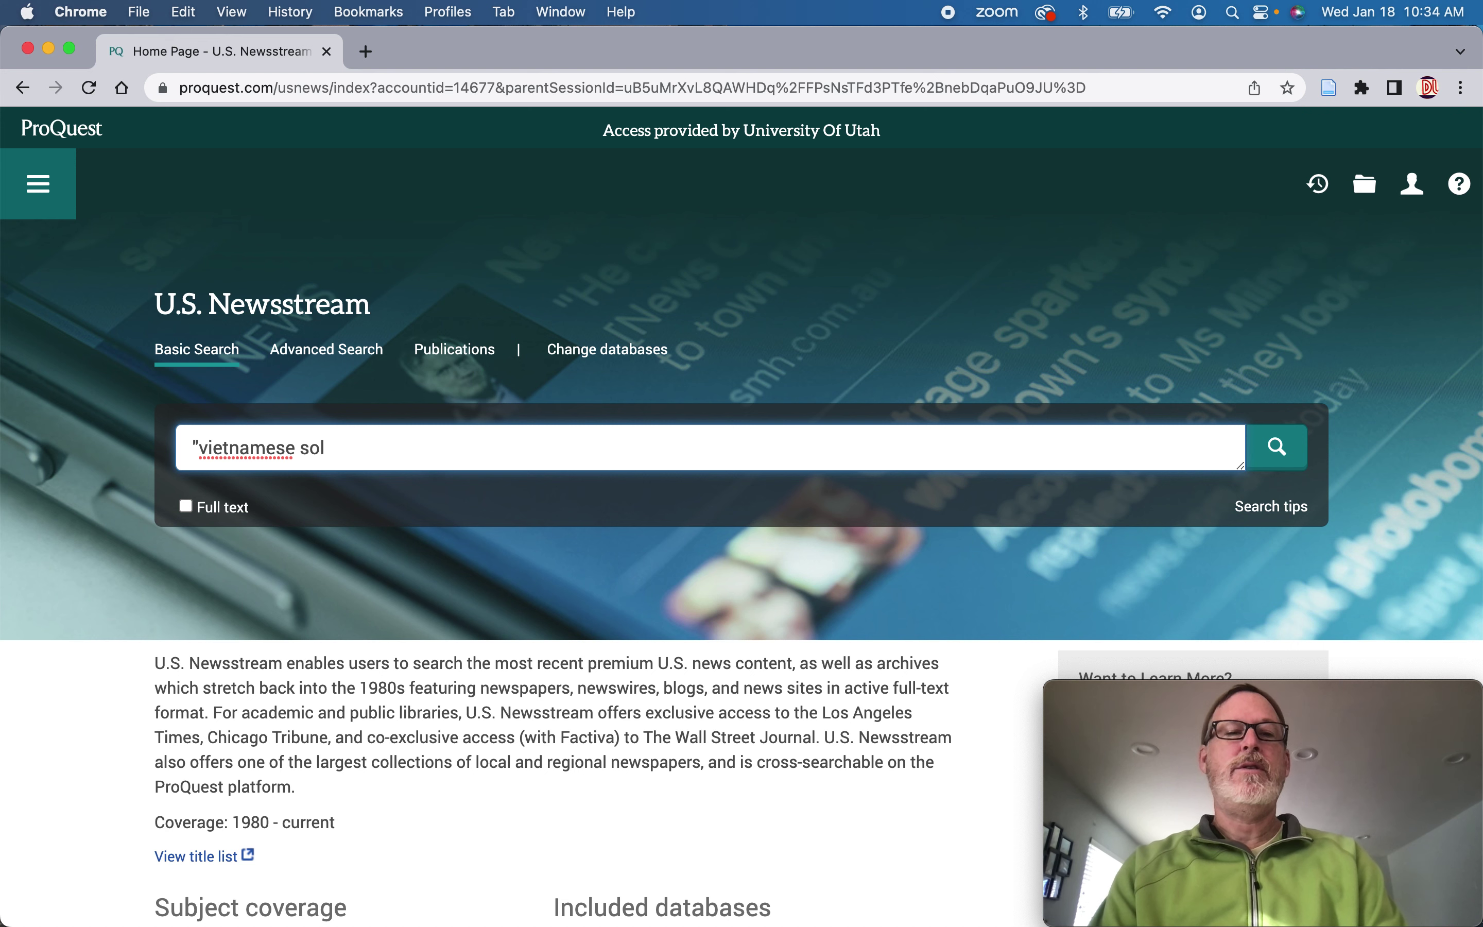
{"action": "type", "text": "dier"}
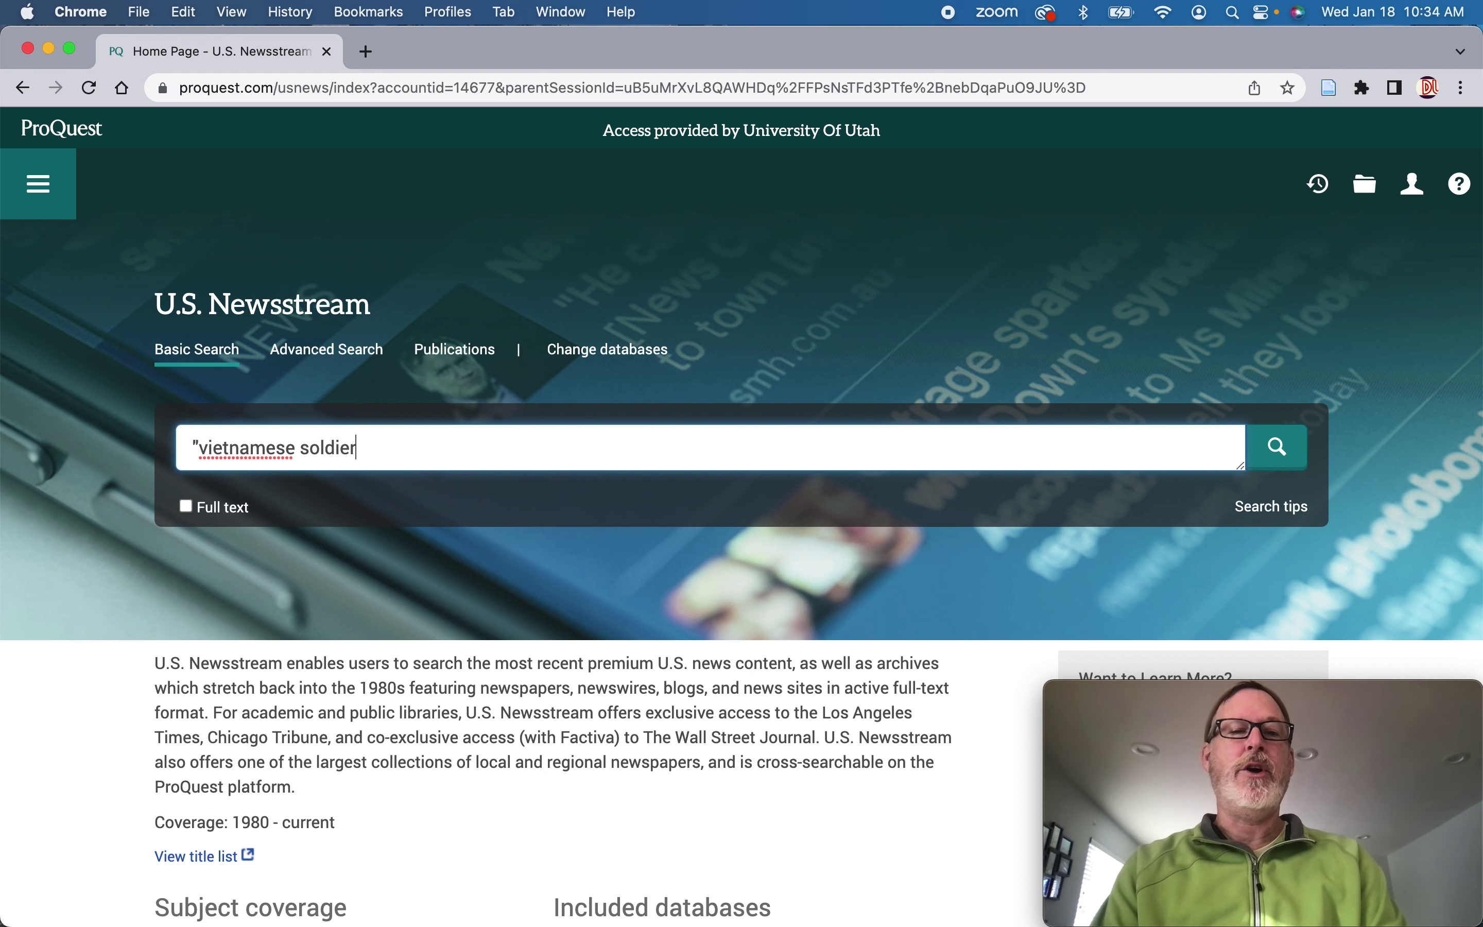
{"action": "type", "text": "\""}
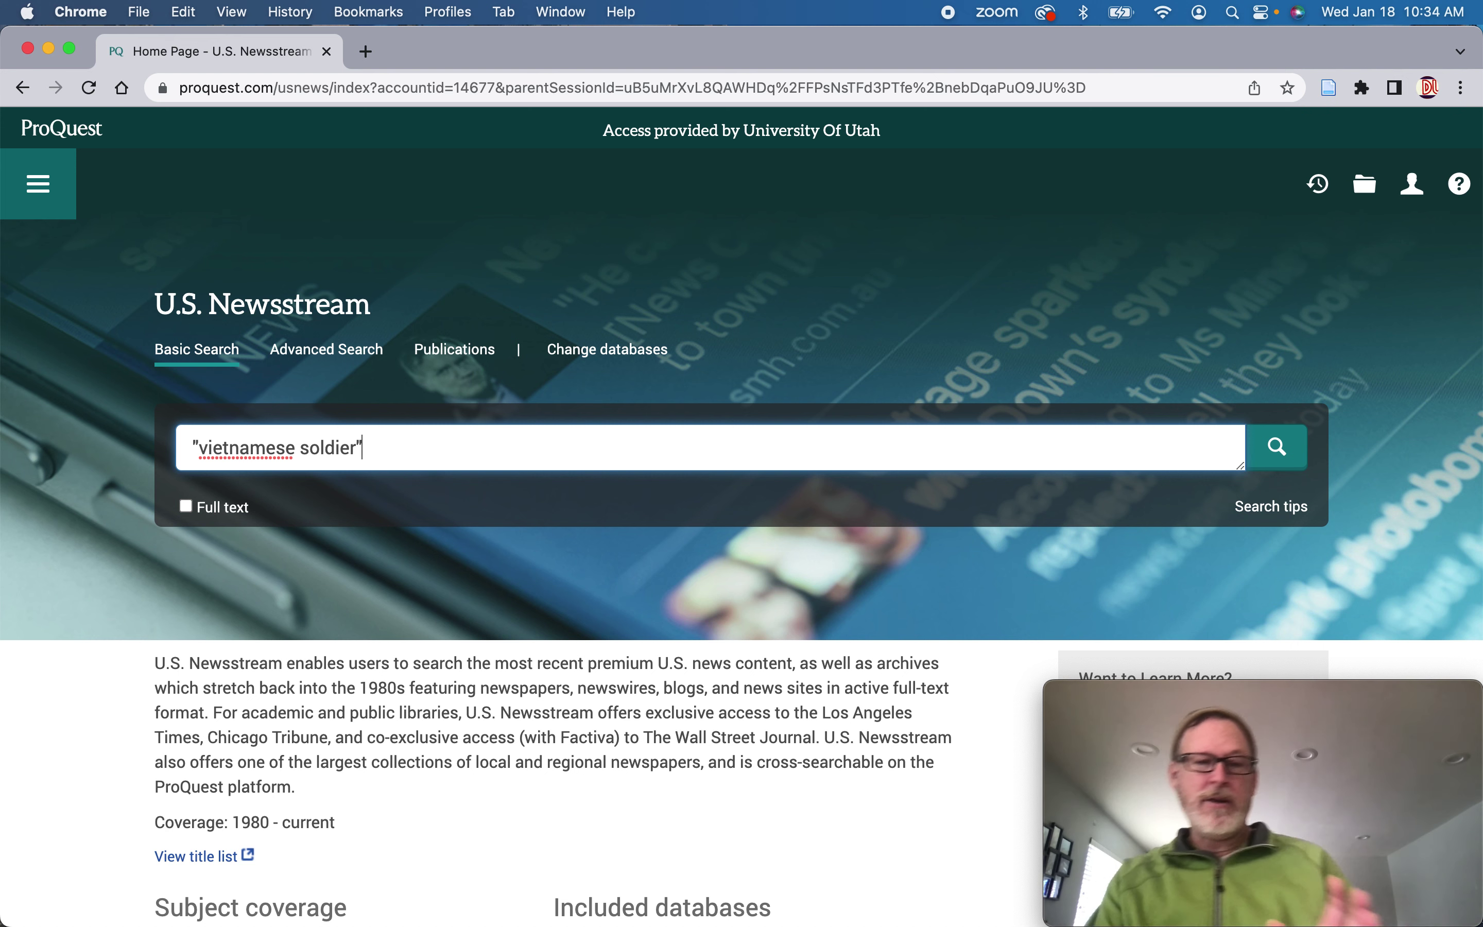
{"action": "type", "text": " OR "}
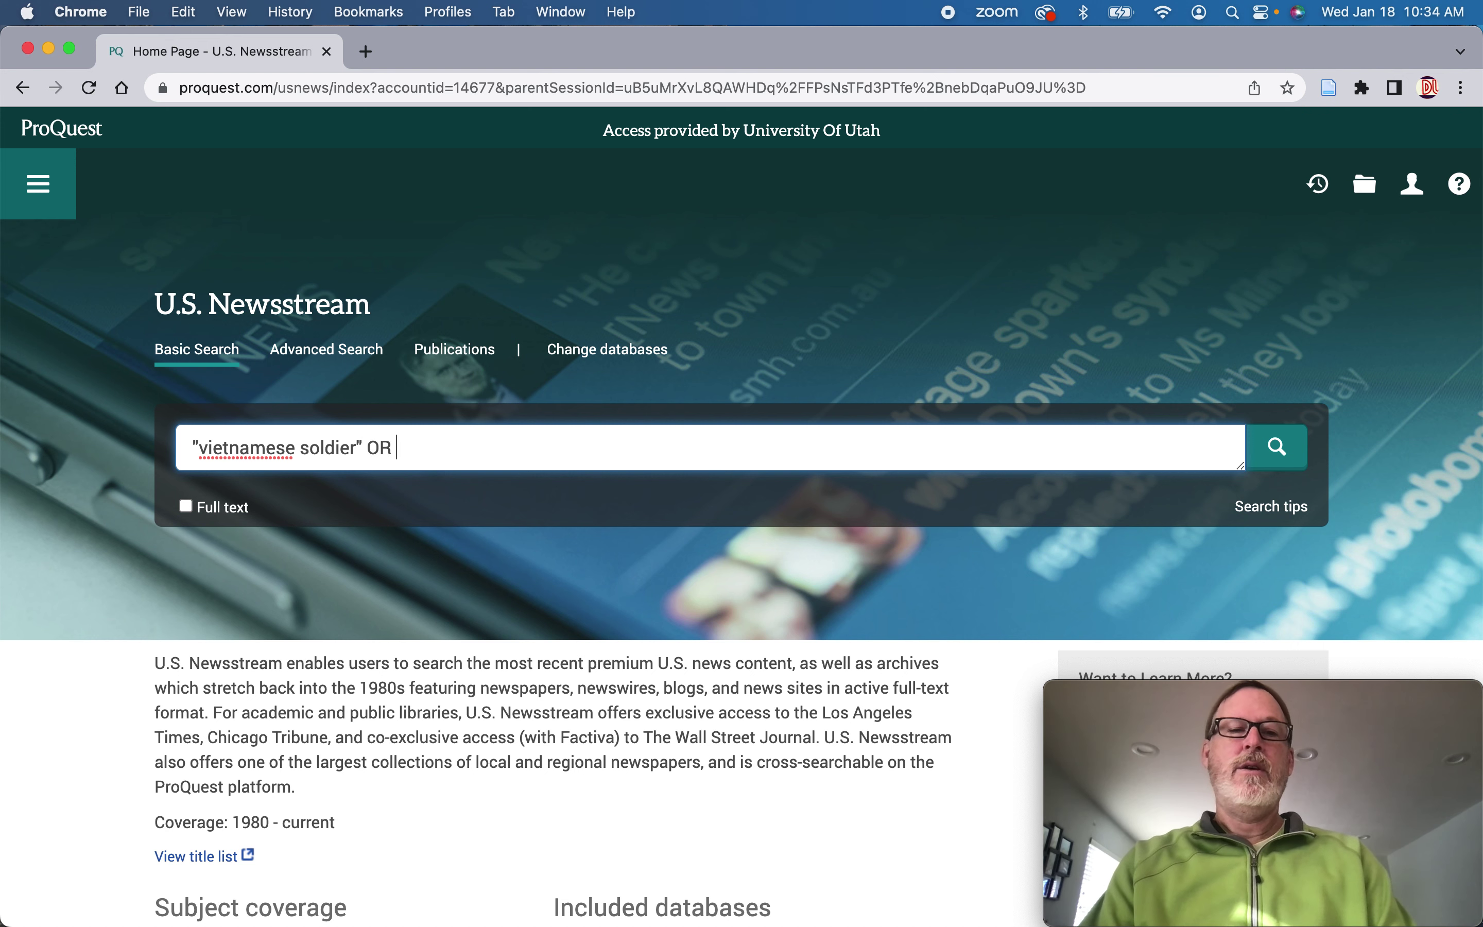
{"action": "type", "text": "\"NVA"}
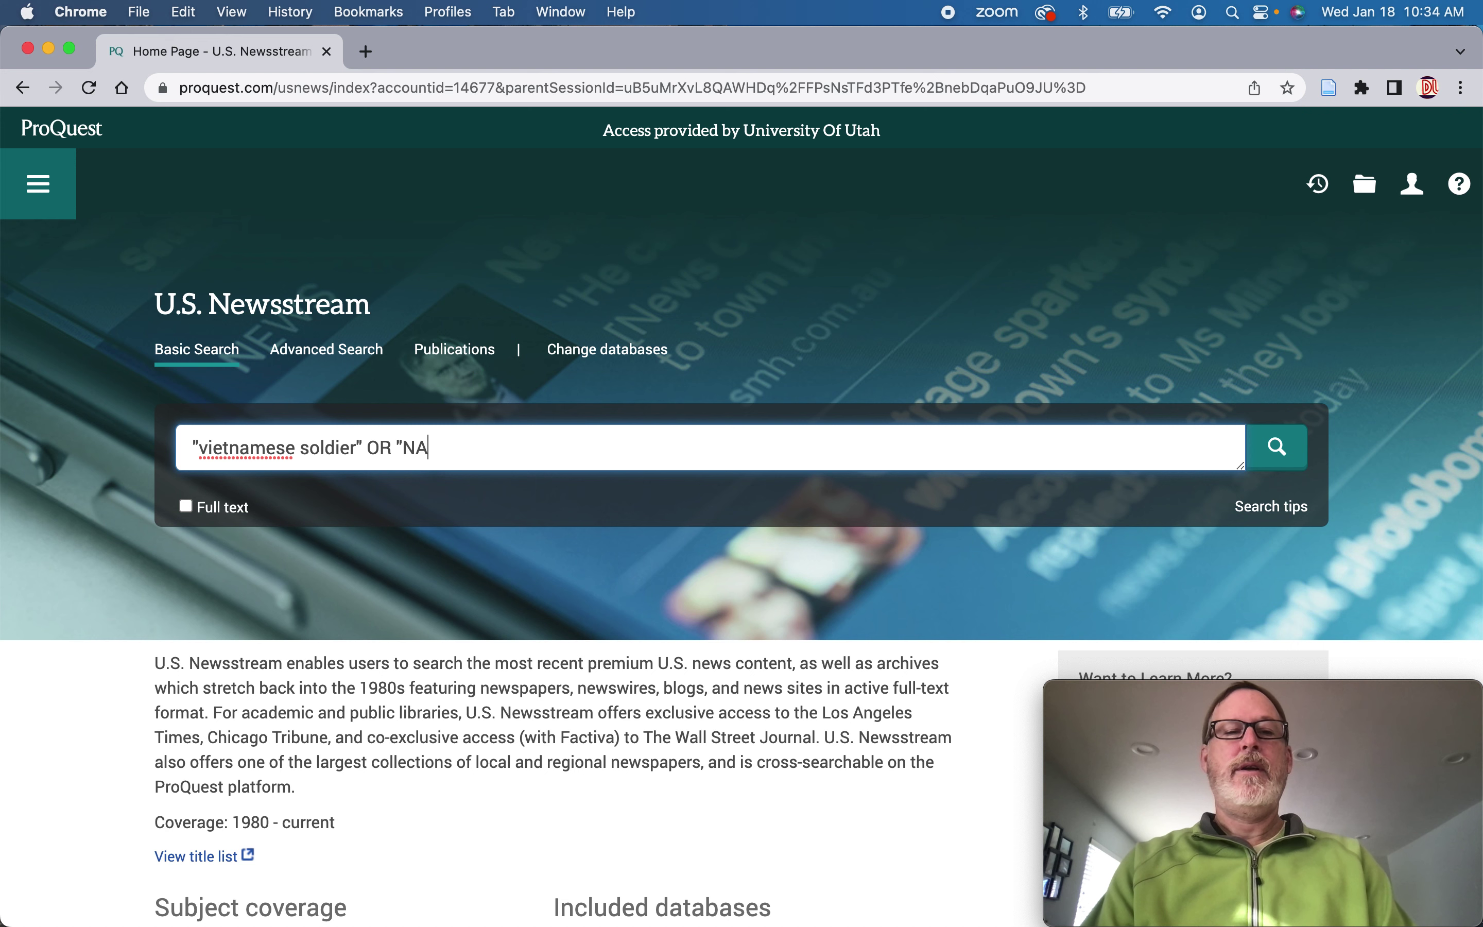
{"action": "key", "text": "BackSpace"}
{"action": "type", "text": "VA soldier"}
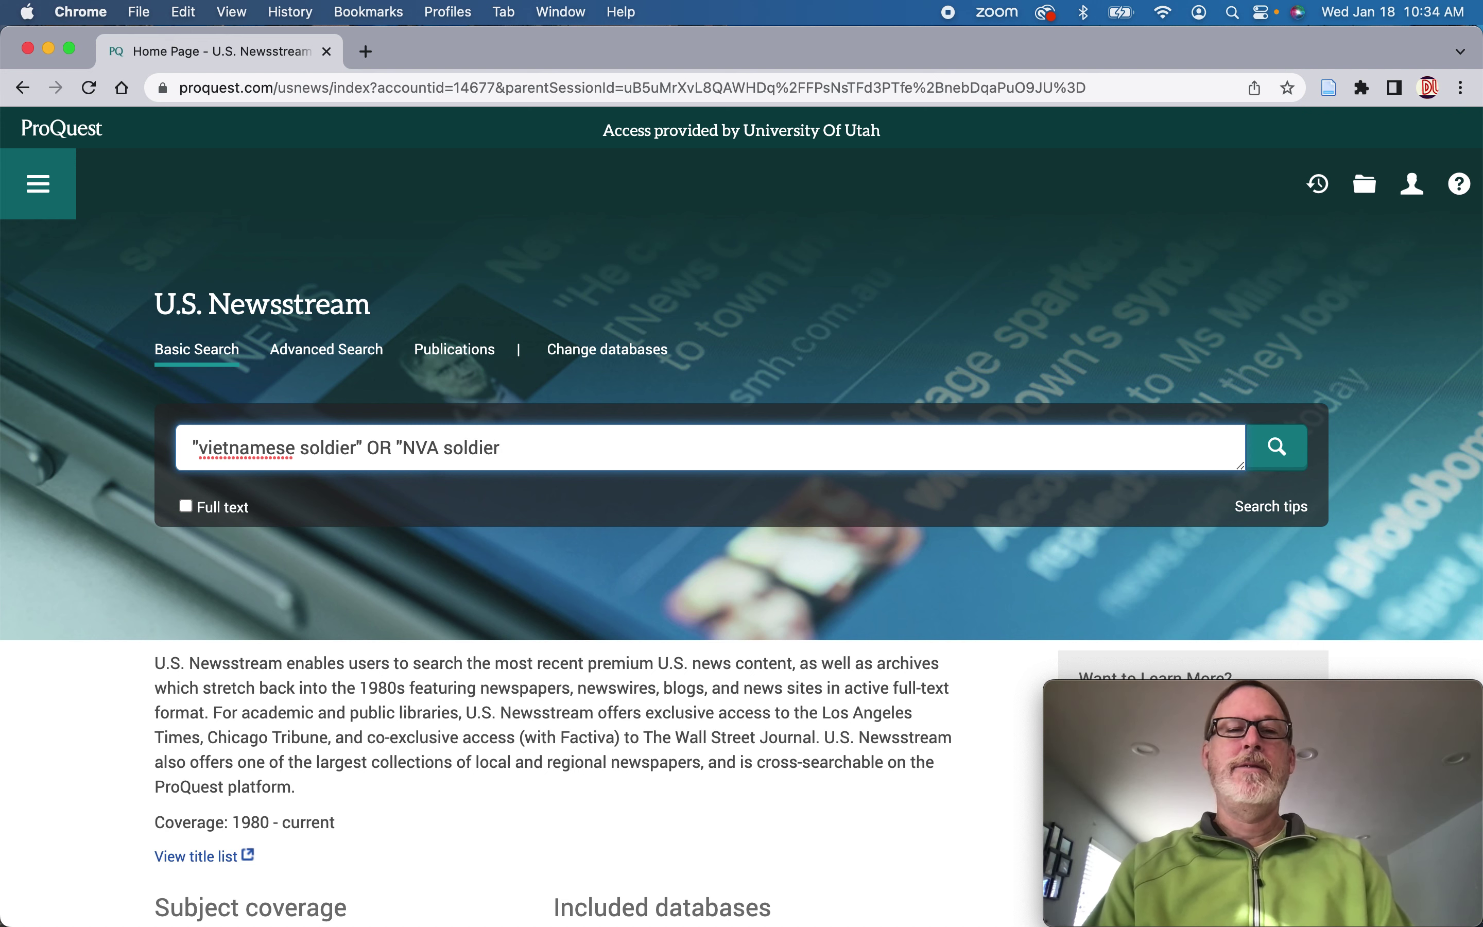
{"action": "type", "text": "\""}
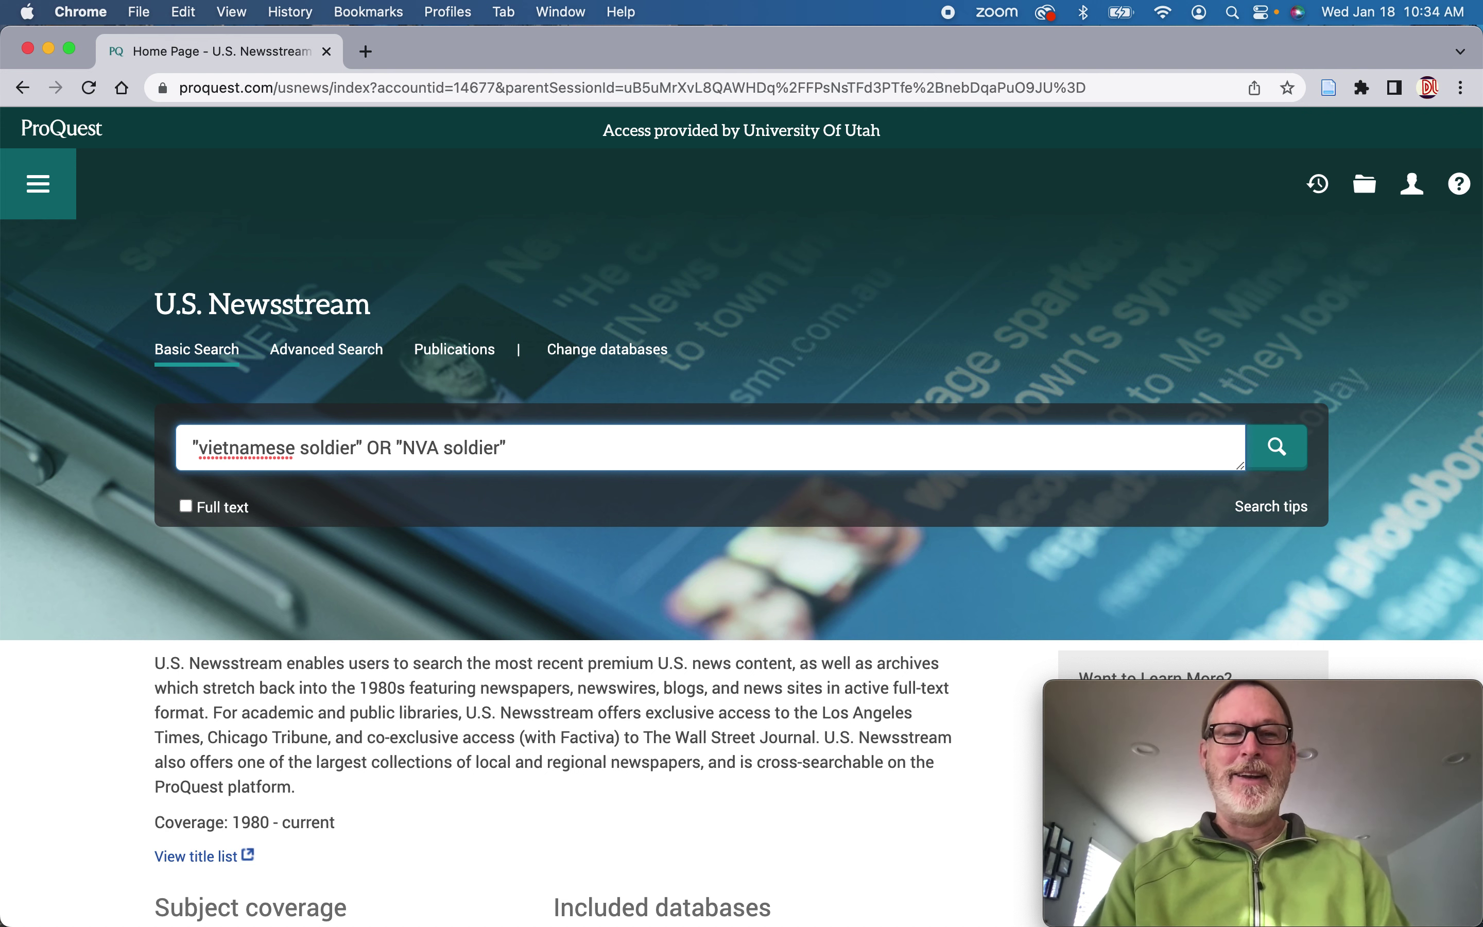
{"action": "type", "text": " OR"}
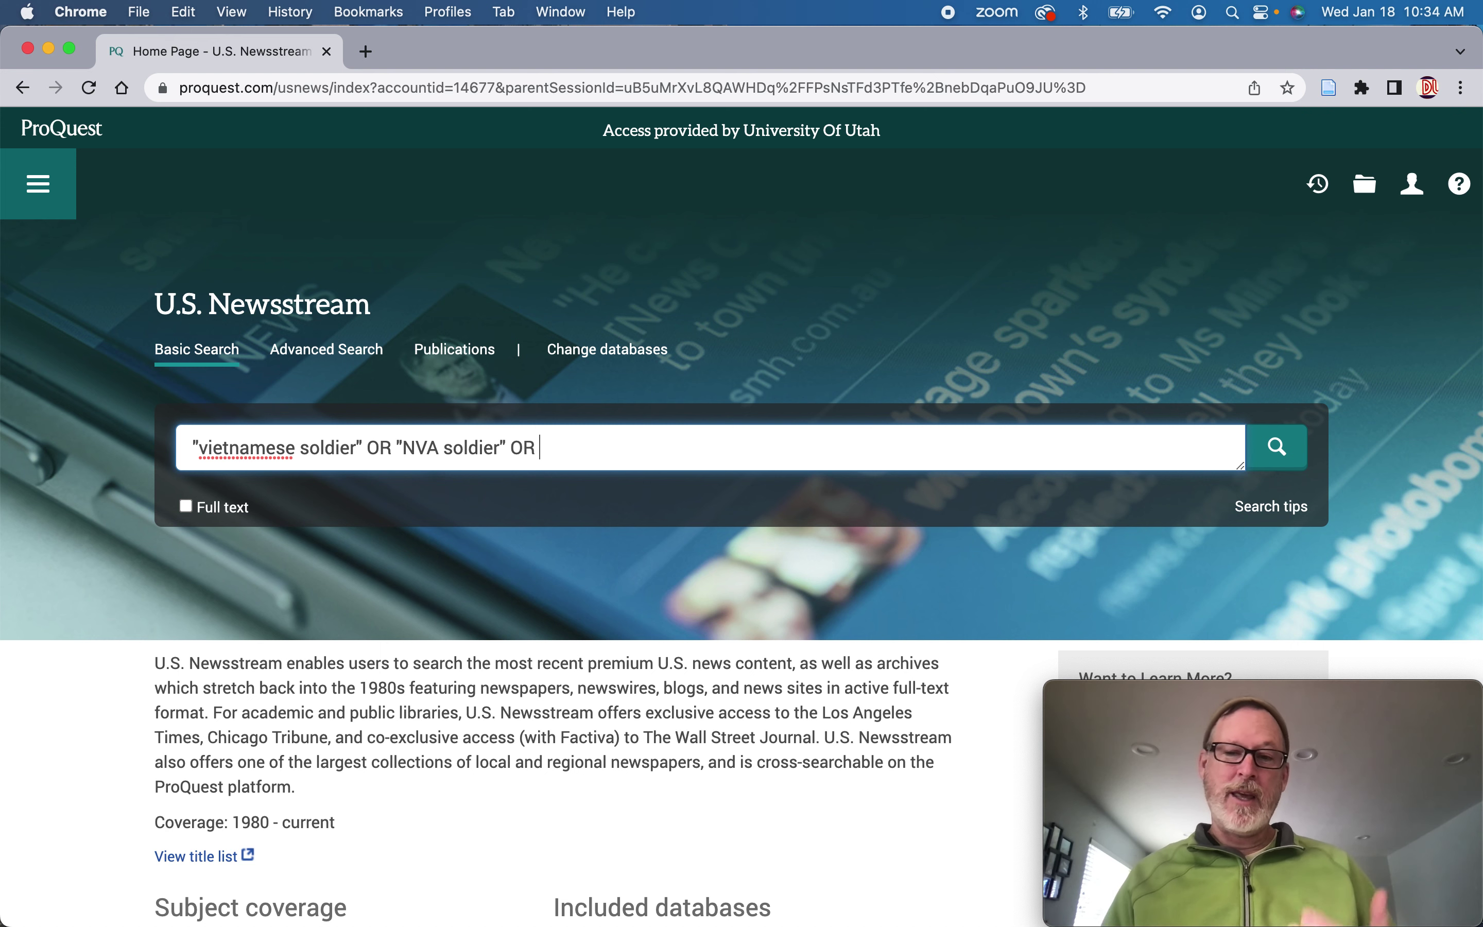
{"action": "type", "text": "\""}
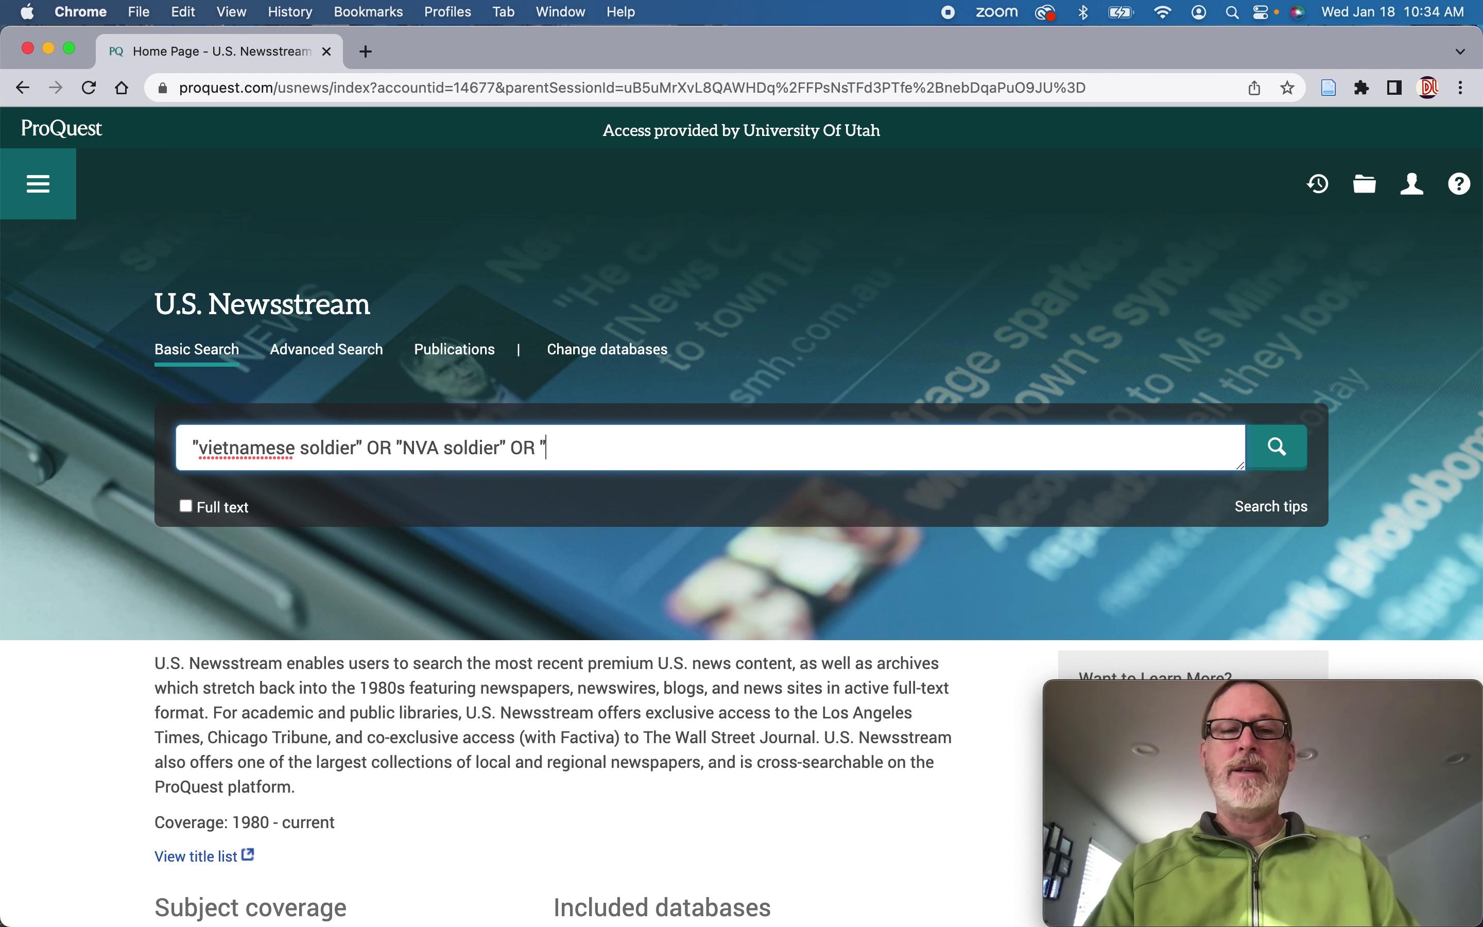
{"action": "type", "text": "vietname"}
{"action": "key", "text": "BackSpace"}
{"action": "key", "text": "BackSpace"}
{"action": "type", "text": "et"}
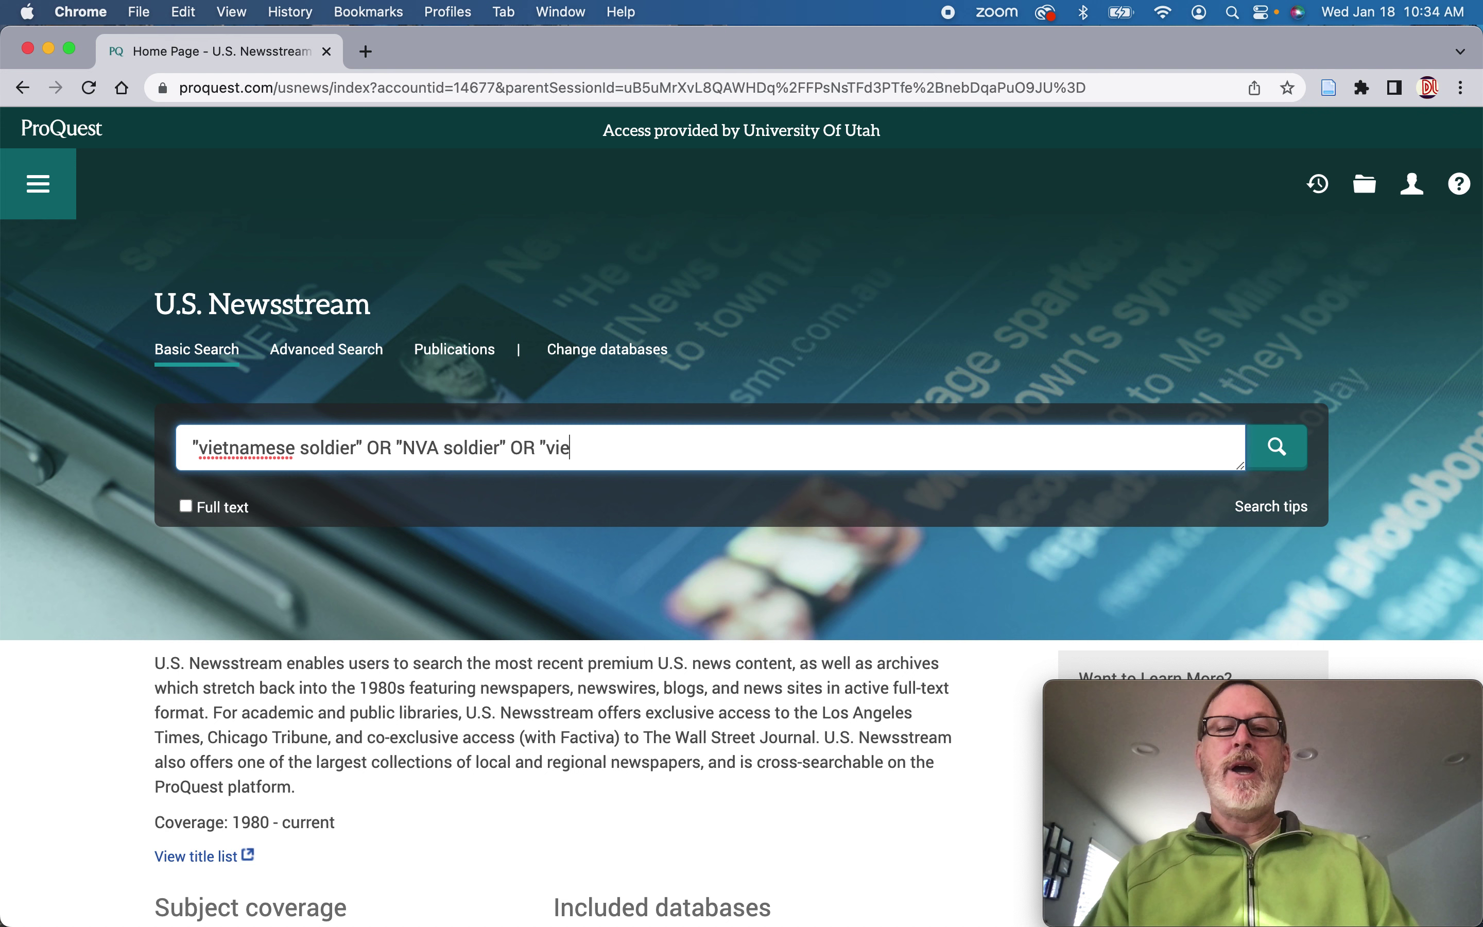
{"action": "type", "text": " cong"}
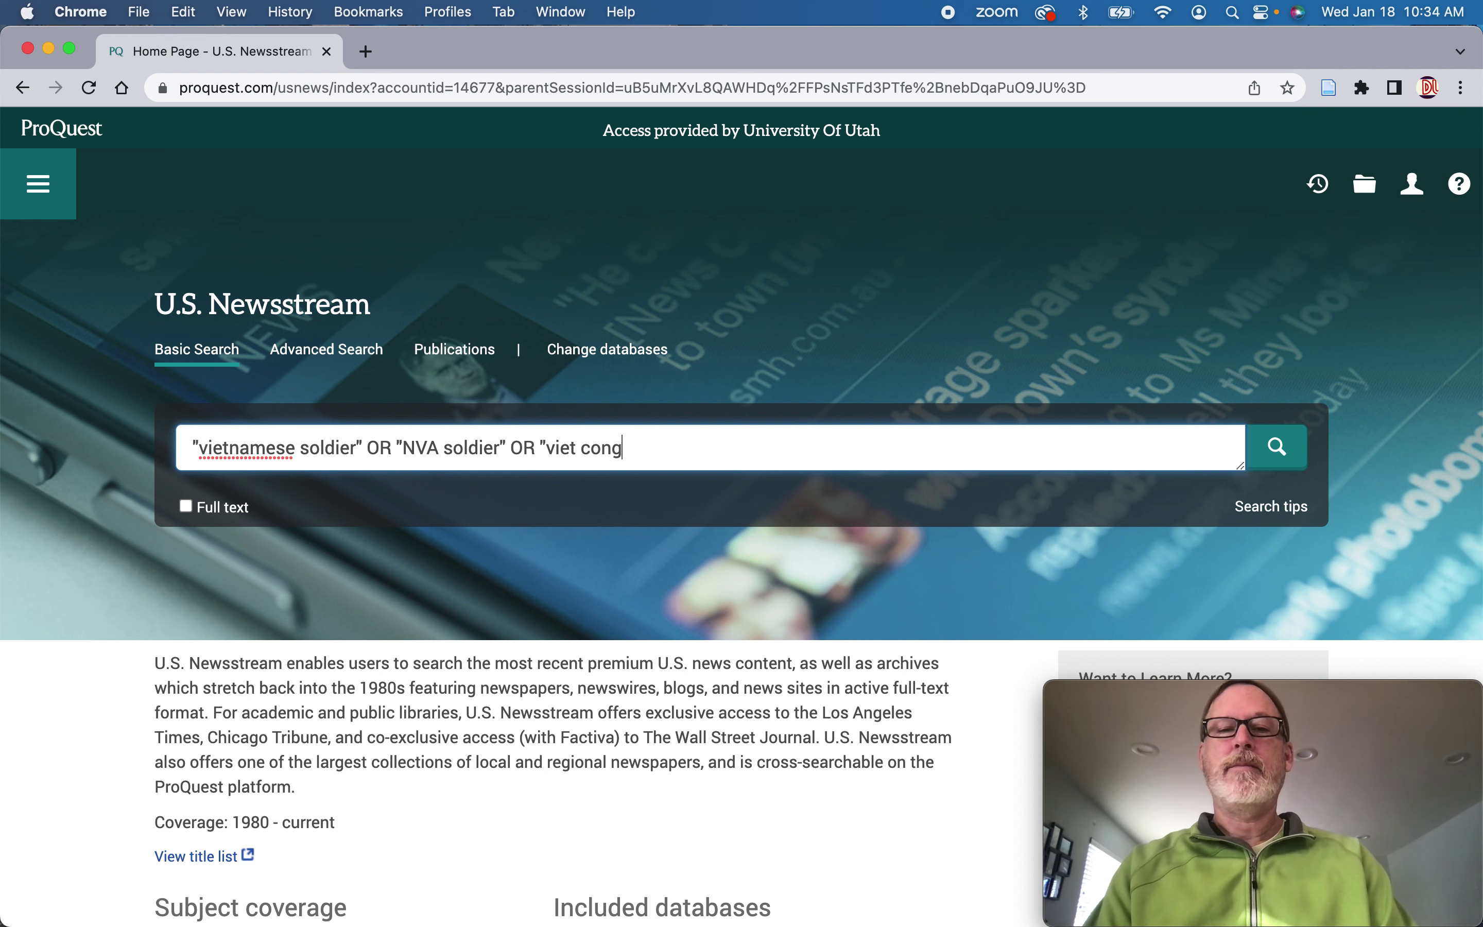
{"action": "type", "text": " soldier\""}
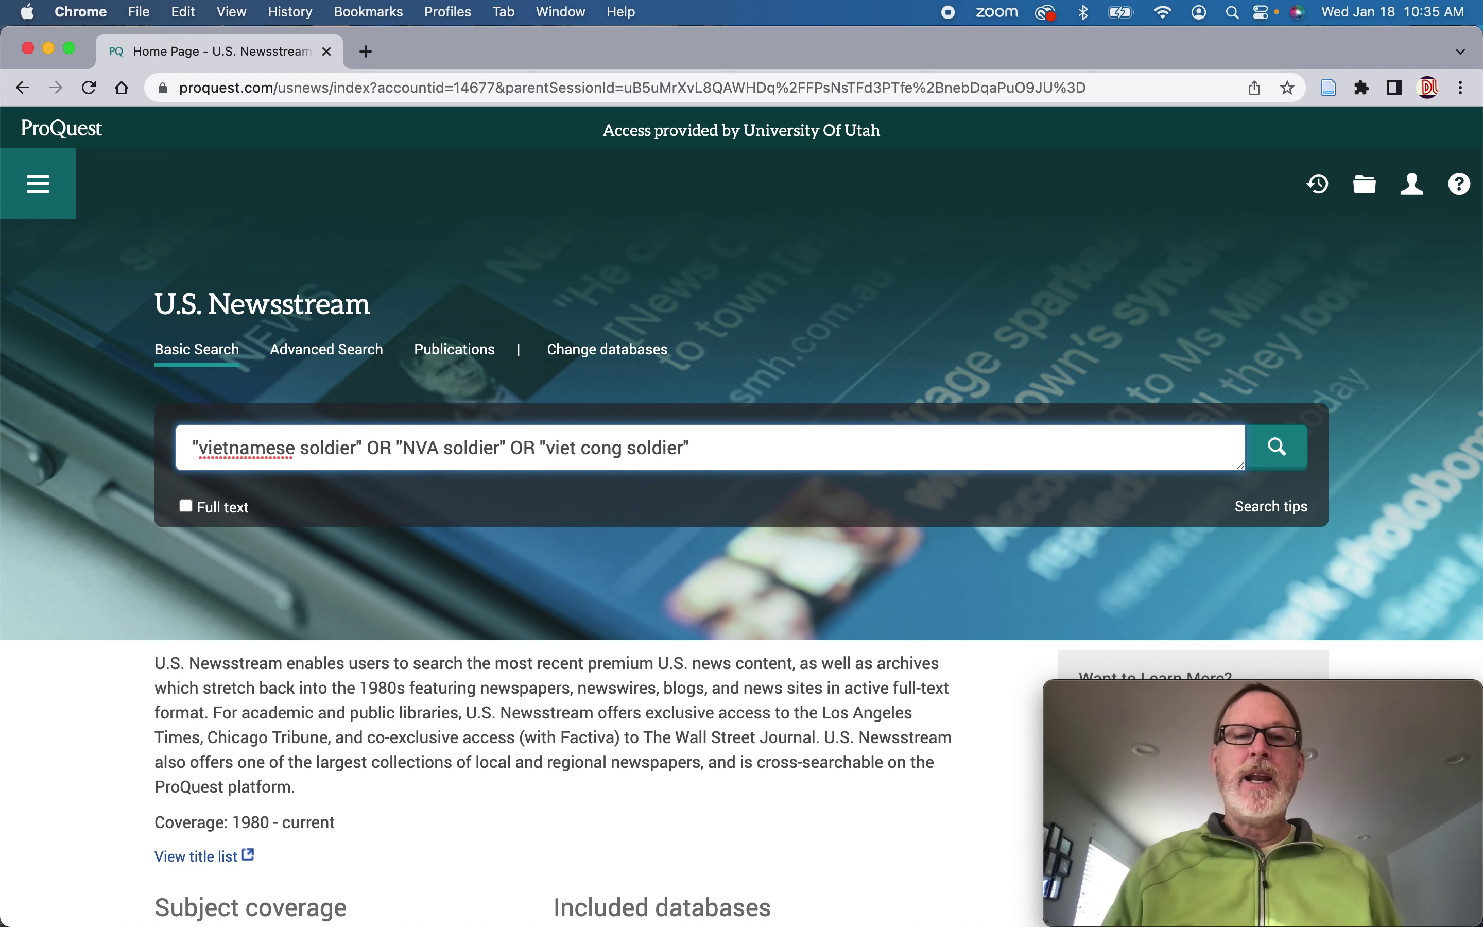
{"action": "scroll", "coordinate": [470, 456], "scroll_direction": "up", "scroll_amount": 5}
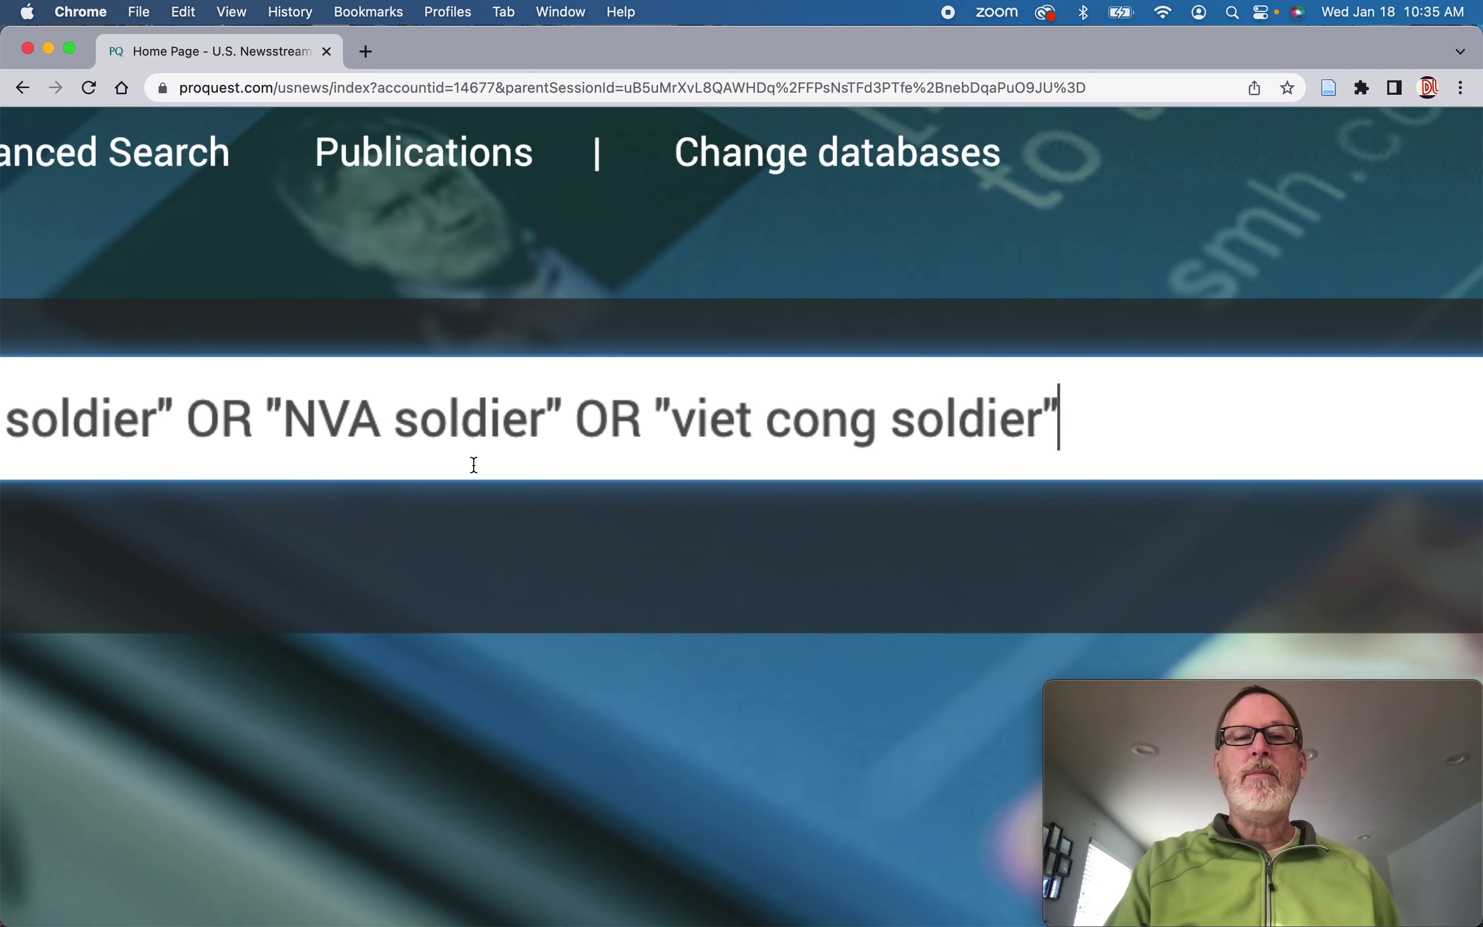
{"action": "scroll", "coordinate": [474, 464], "scroll_direction": "down", "scroll_amount": 5}
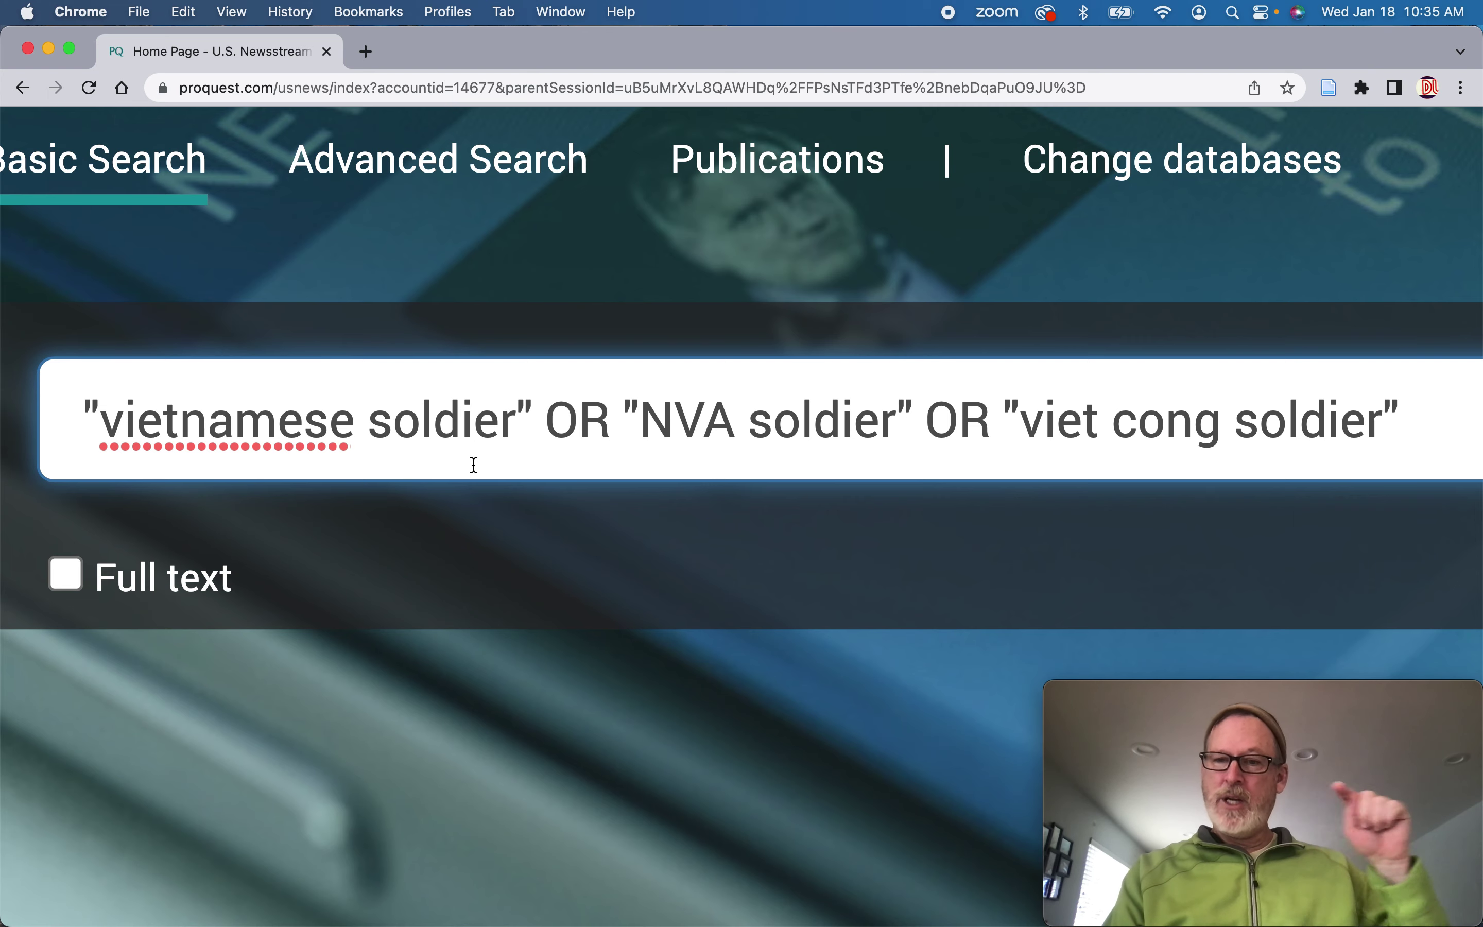
{"action": "scroll", "coordinate": [304, 599], "scroll_direction": "down", "scroll_amount": 5}
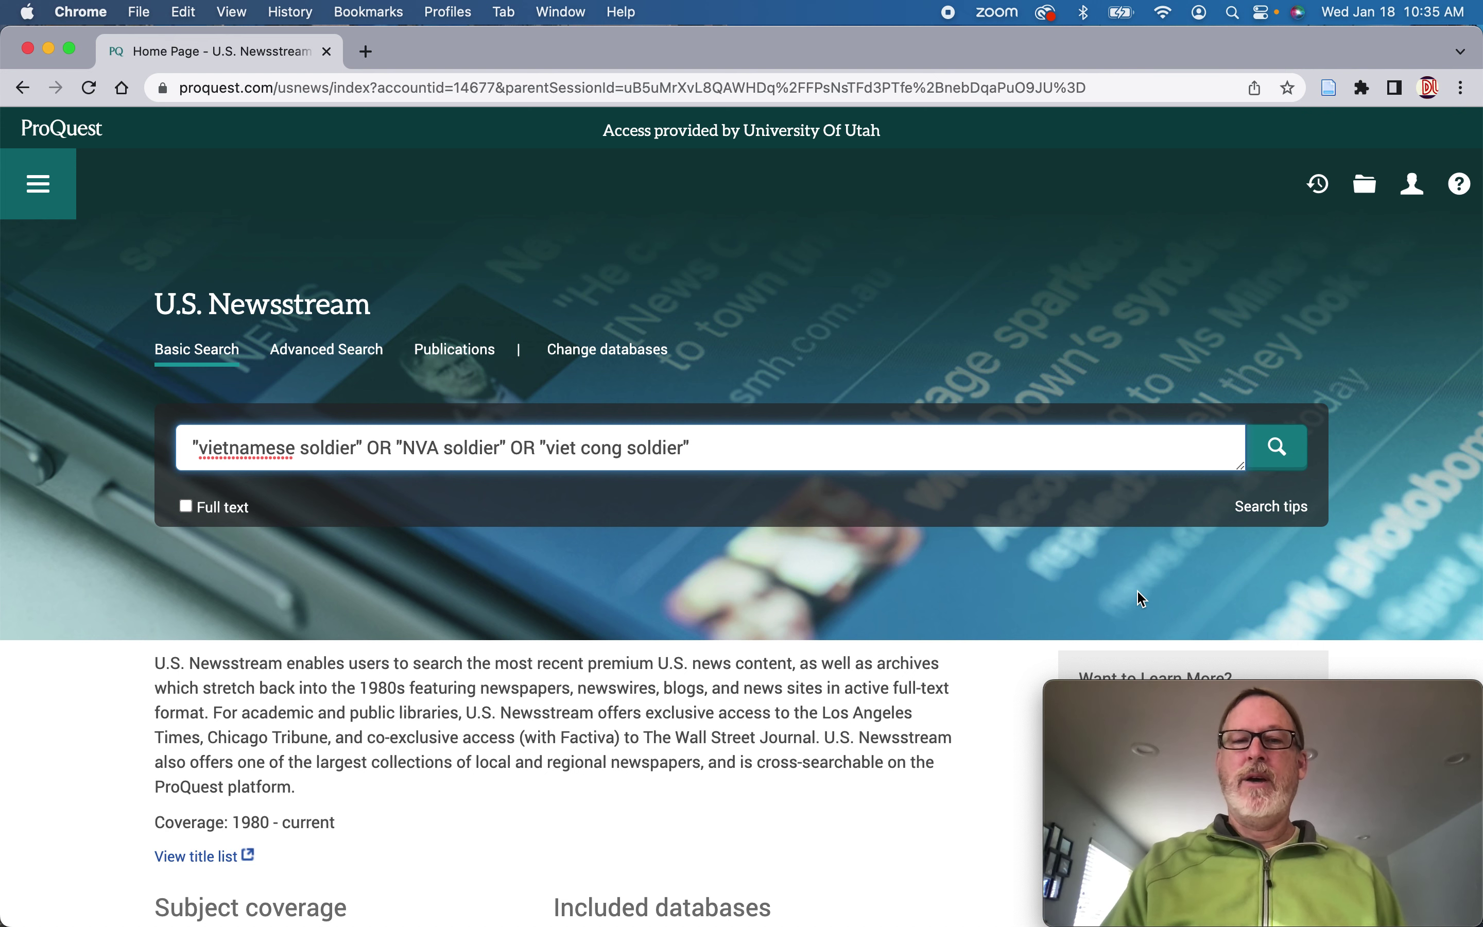
Run the three-phrase soldier query and scroll through its 2,375 results.
{"action": "left_click", "coordinate": [1280, 458]}
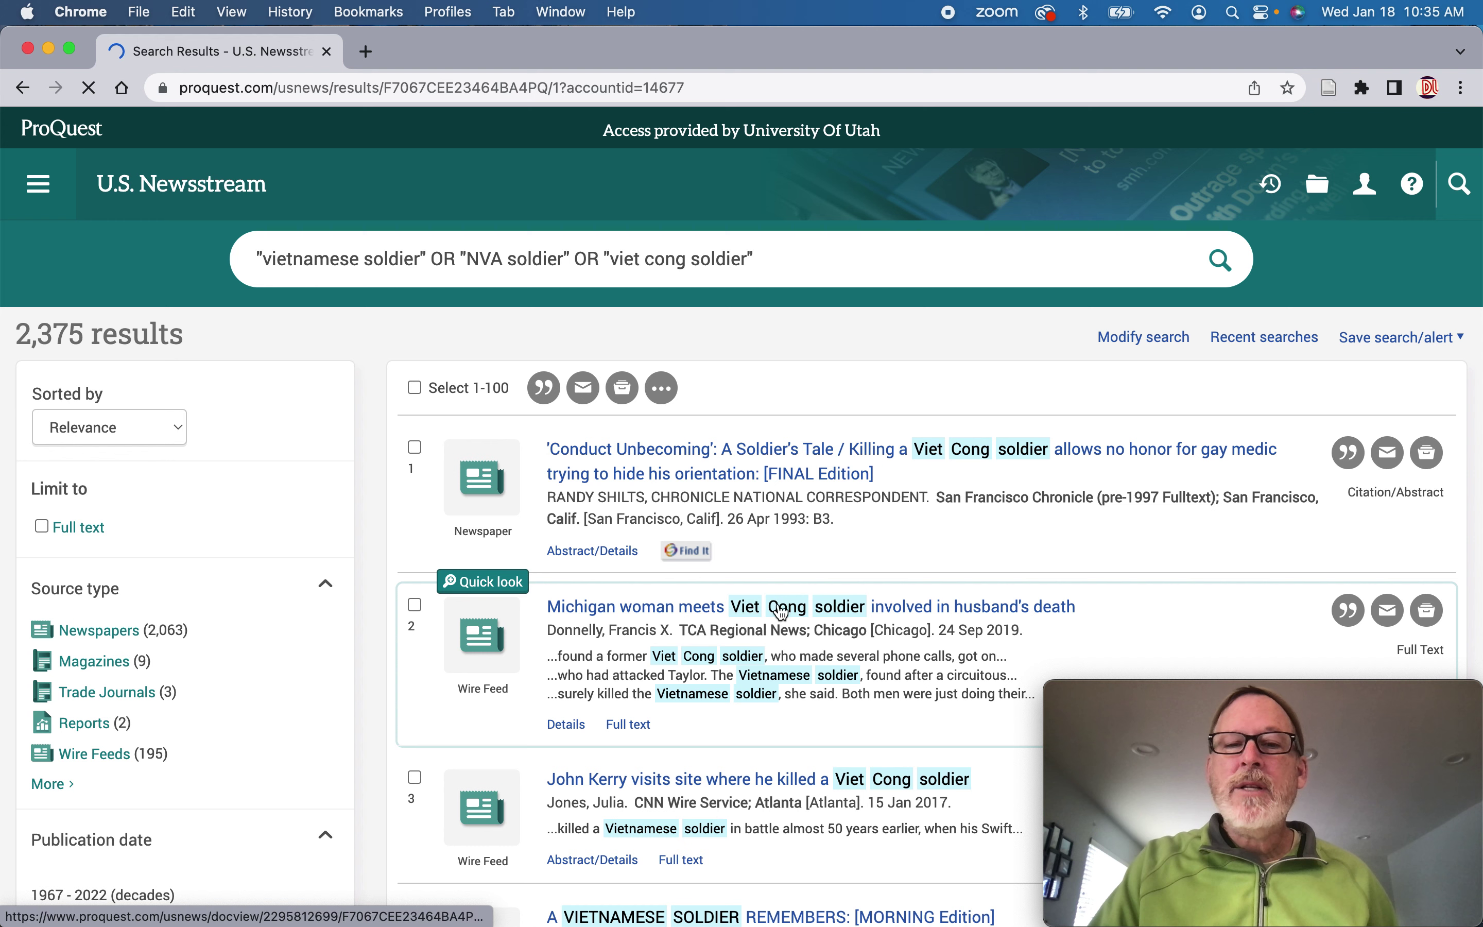
{"action": "scroll", "coordinate": [793, 613], "scroll_direction": "down", "scroll_amount": 3}
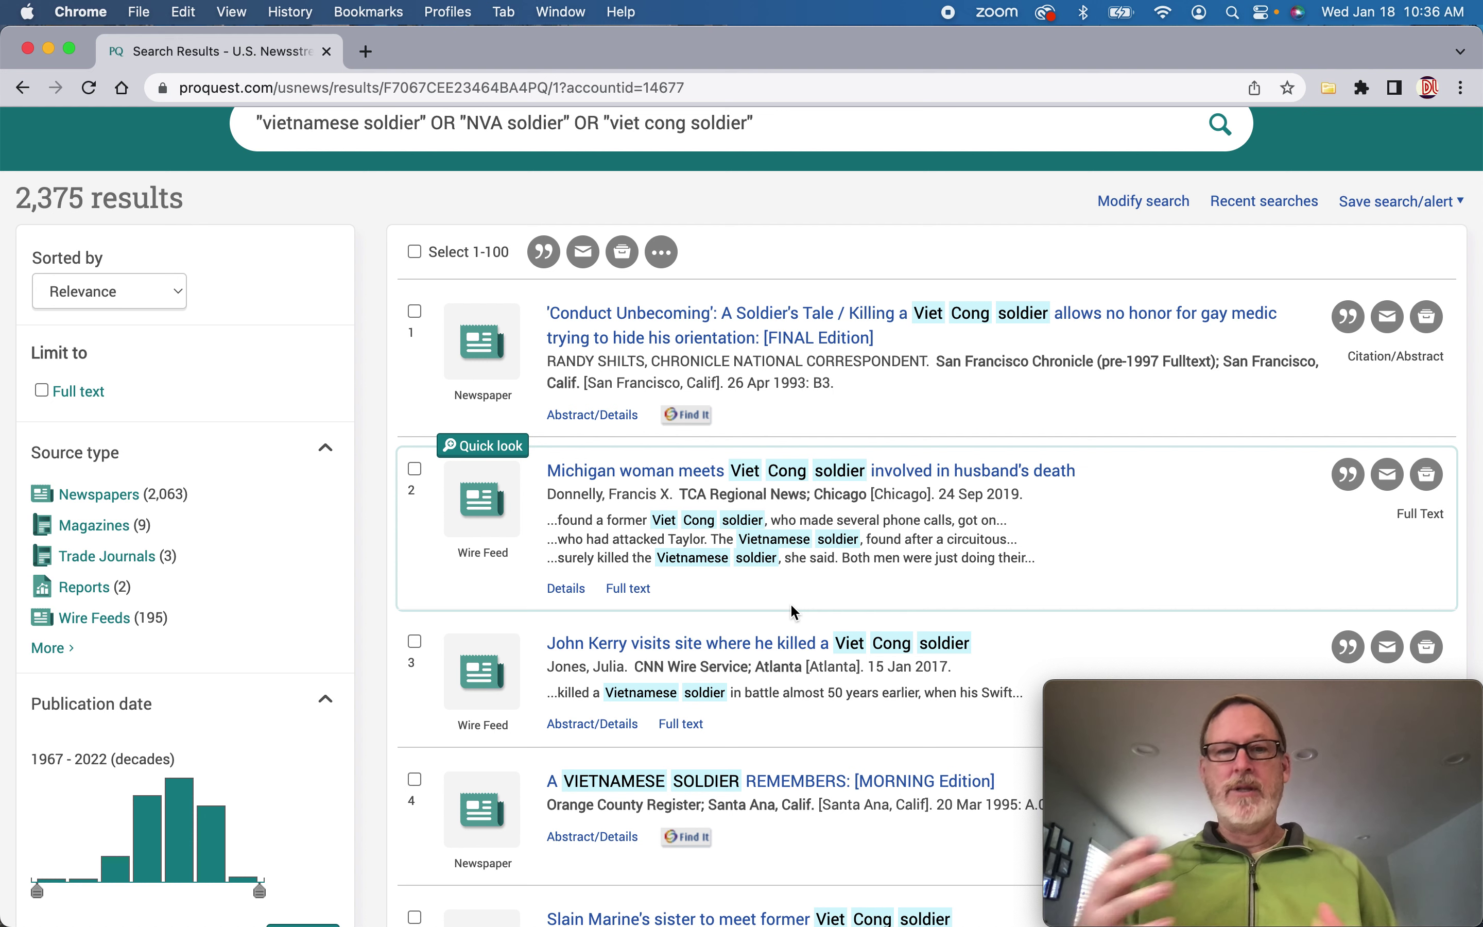
Read result 2, highlighting the paragraph on where Taylor died, then return to the results.
{"action": "left_click", "coordinate": [712, 477]}
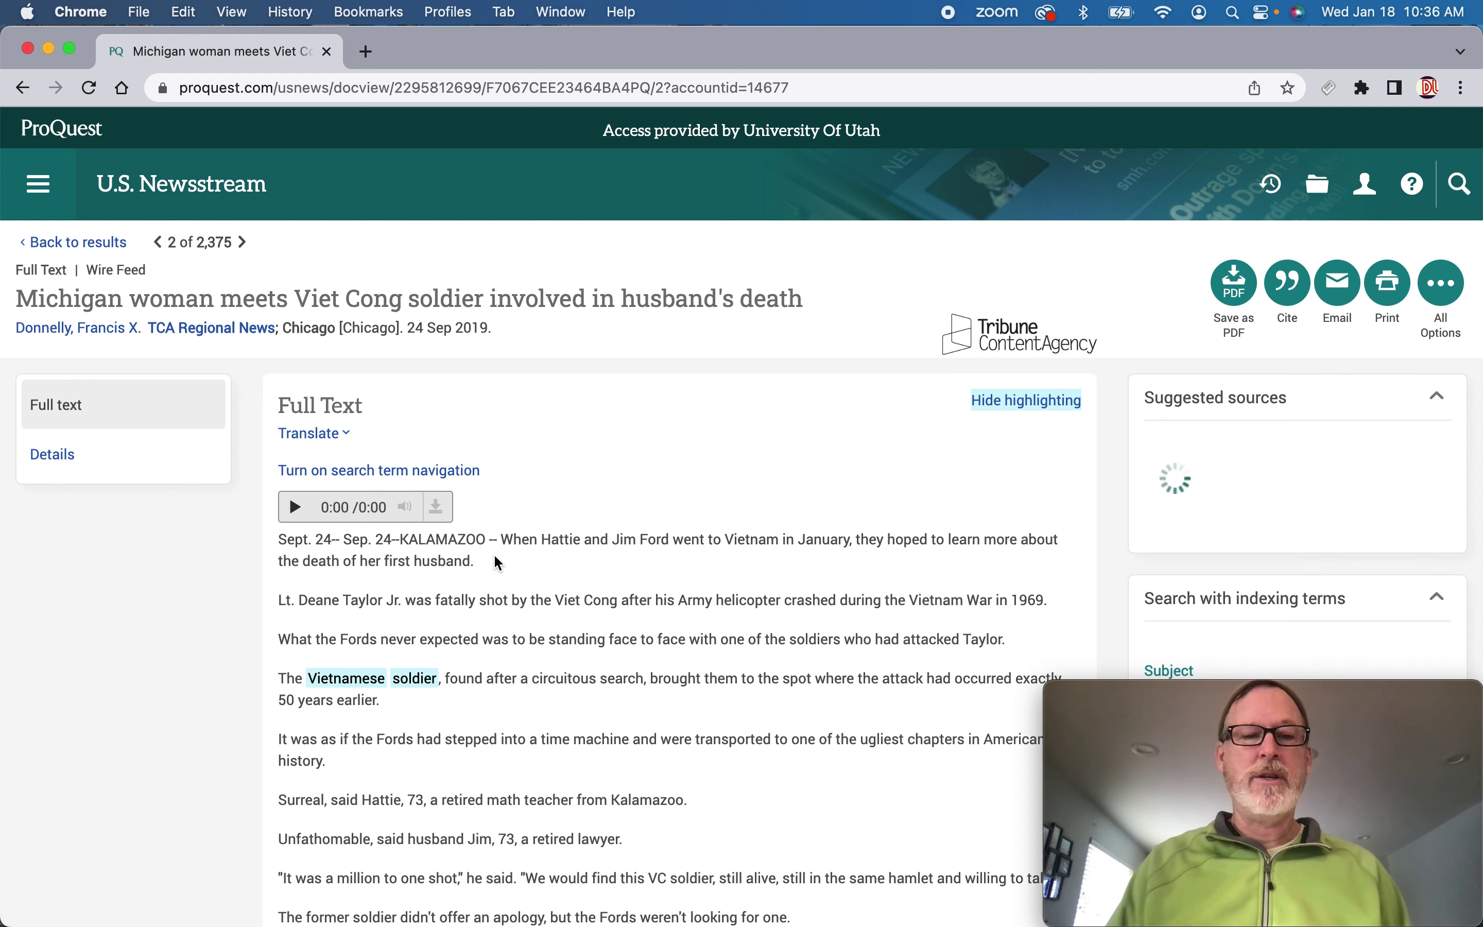
{"action": "scroll", "coordinate": [495, 556], "scroll_direction": "down", "scroll_amount": 7}
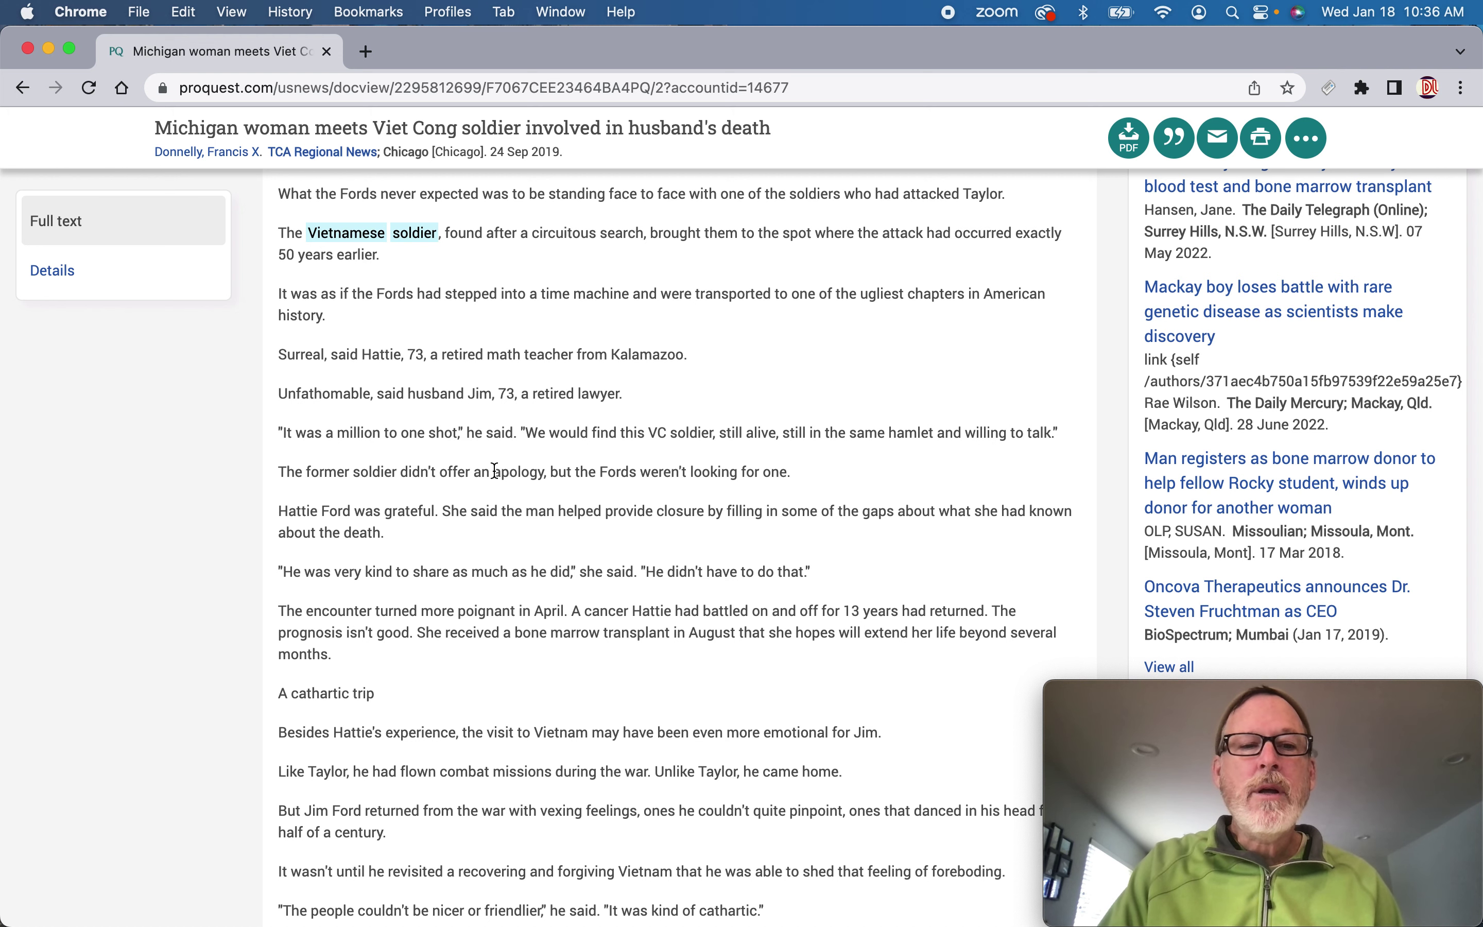
{"action": "scroll", "coordinate": [495, 470], "scroll_direction": "down", "scroll_amount": 3}
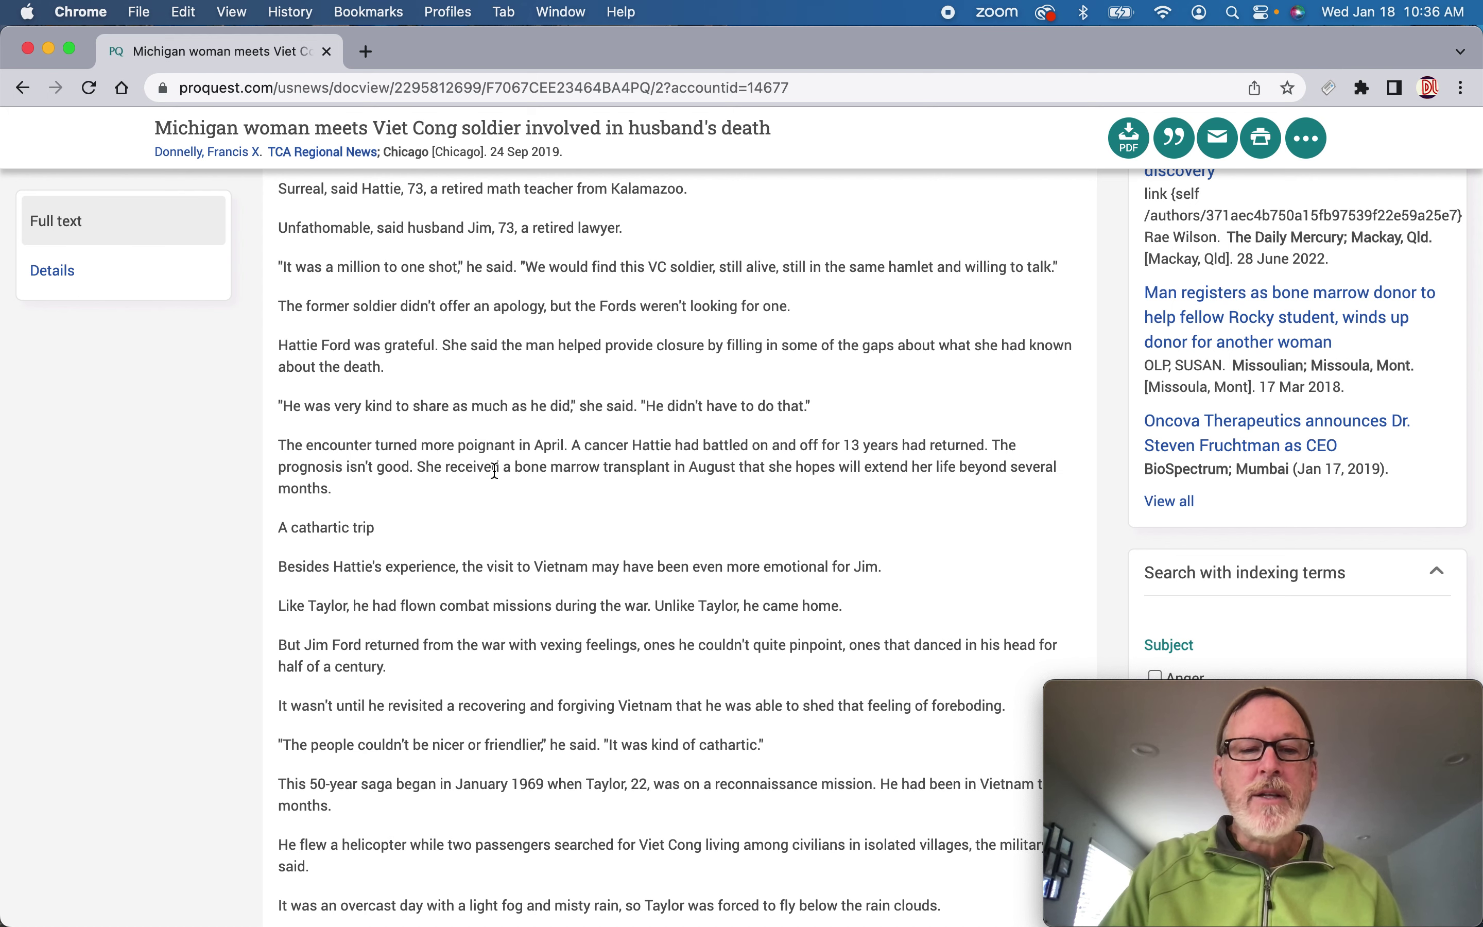
{"action": "scroll", "coordinate": [495, 470], "scroll_direction": "down", "scroll_amount": 6}
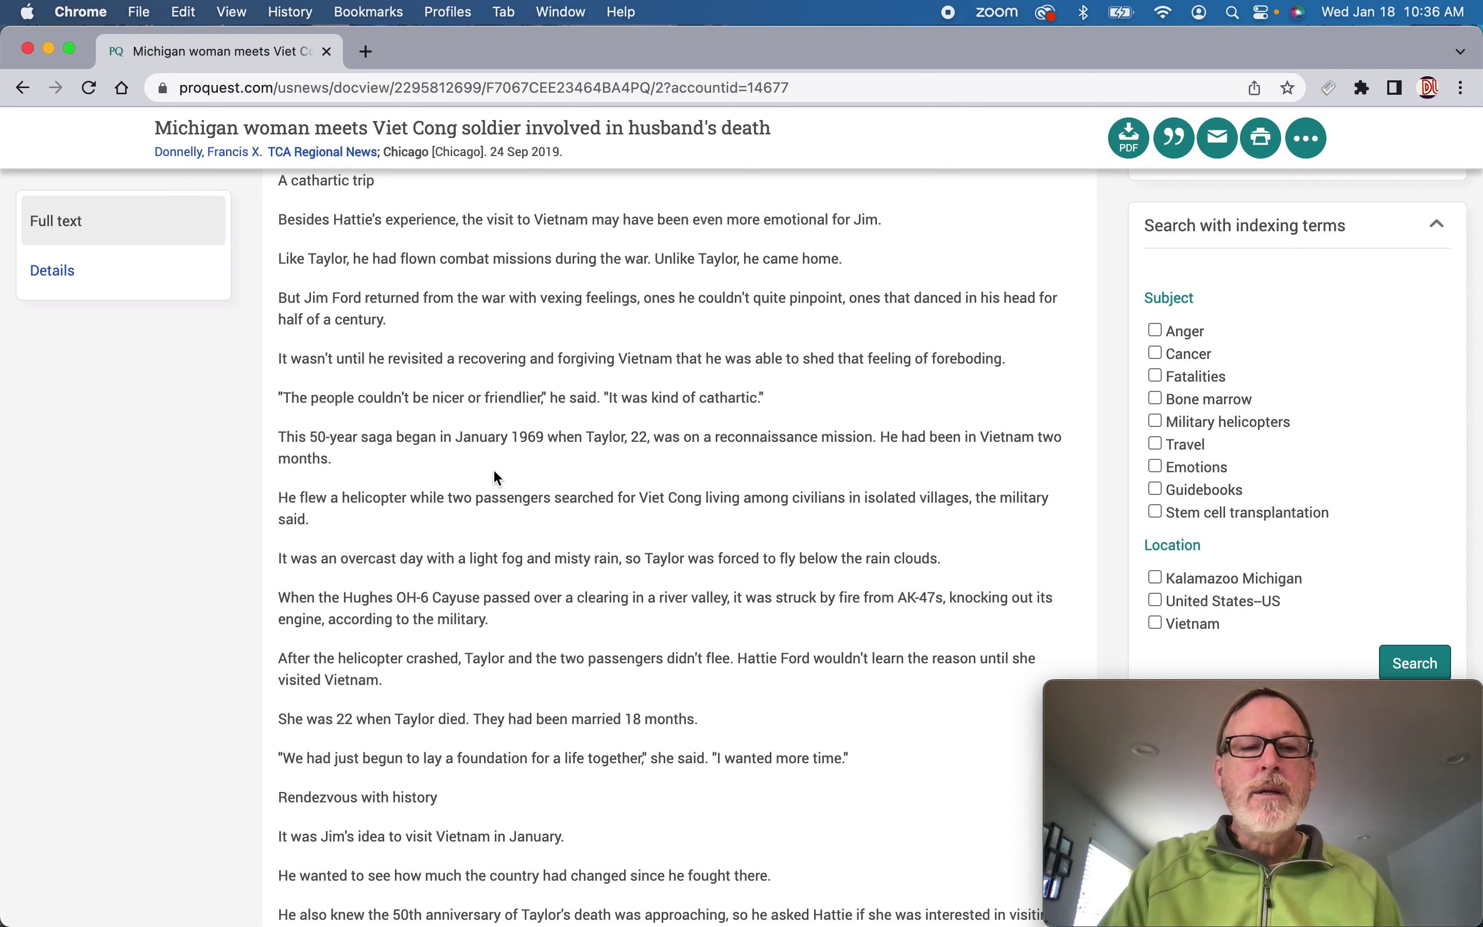
{"action": "scroll", "coordinate": [494, 471], "scroll_direction": "down", "scroll_amount": 8}
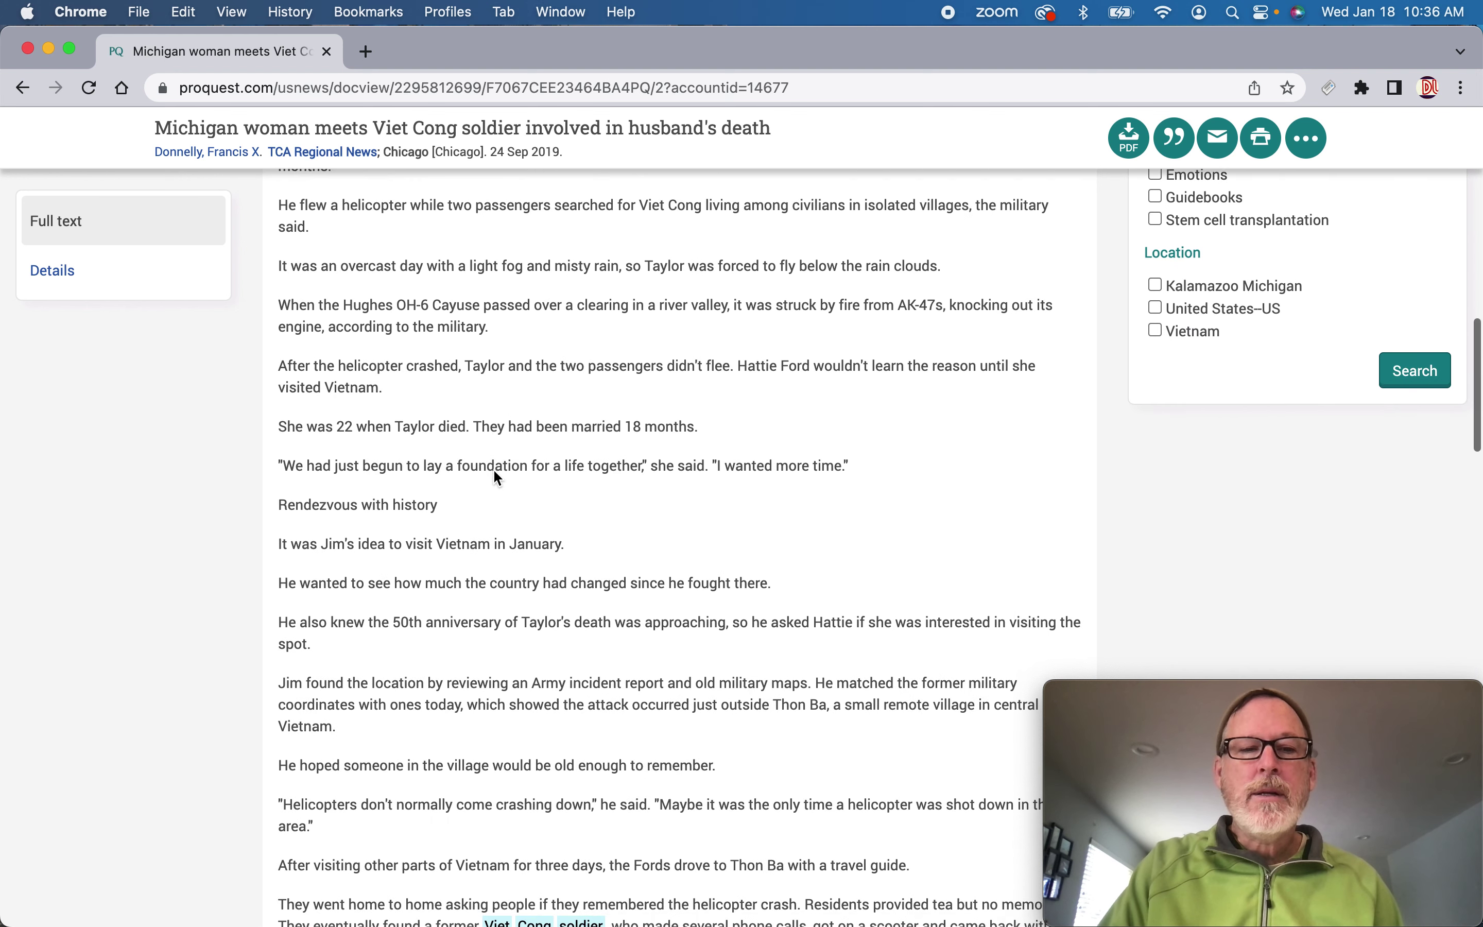
{"action": "scroll", "coordinate": [494, 471], "scroll_direction": "down", "scroll_amount": 1}
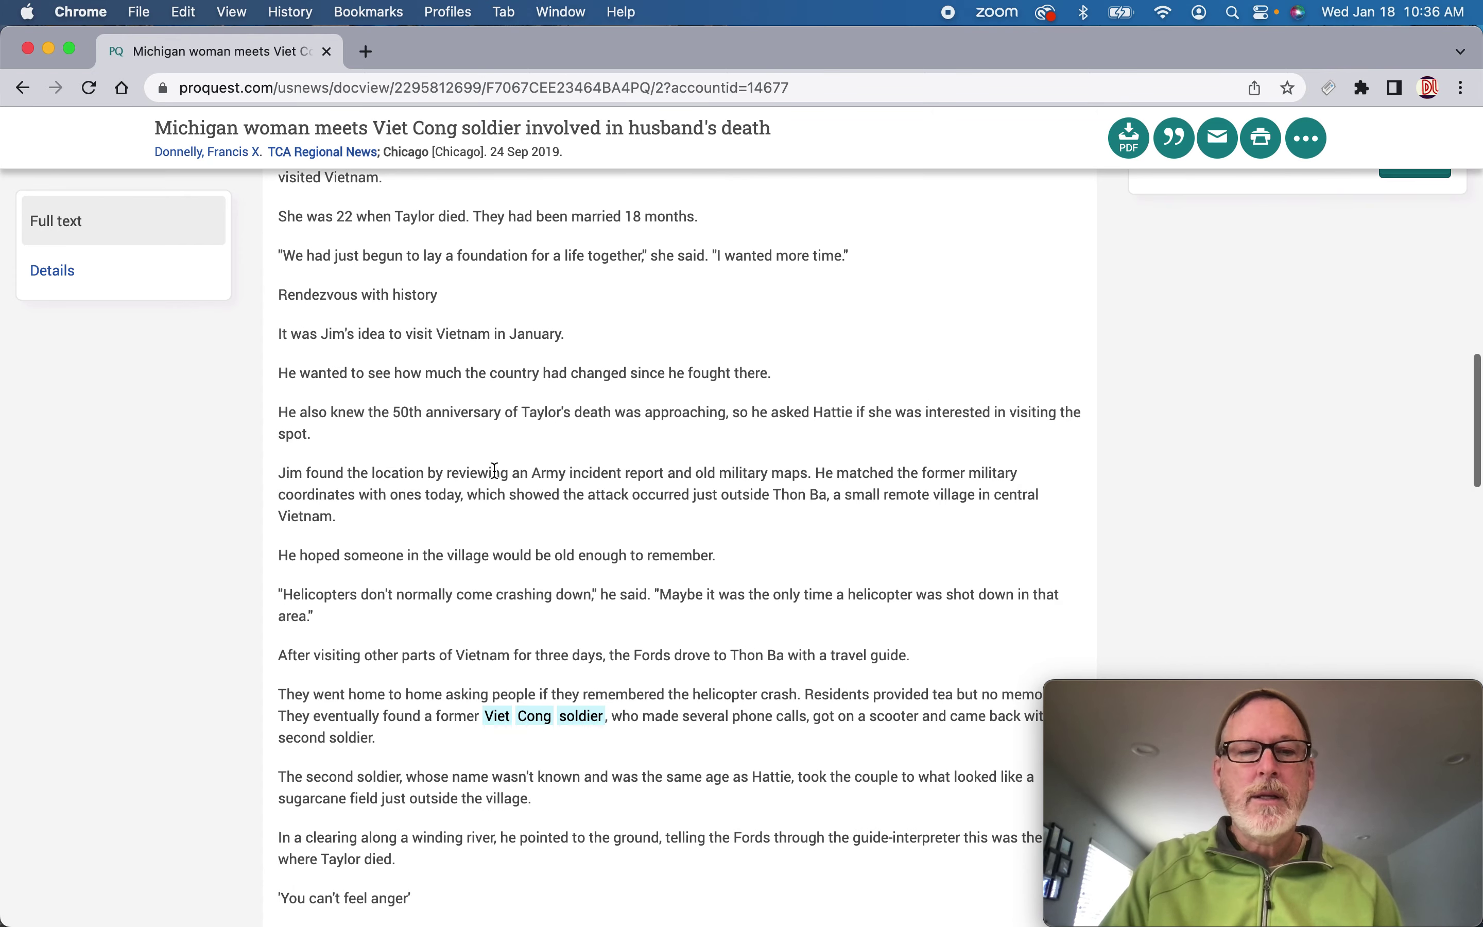
{"action": "scroll", "coordinate": [496, 471], "scroll_direction": "down", "scroll_amount": 5}
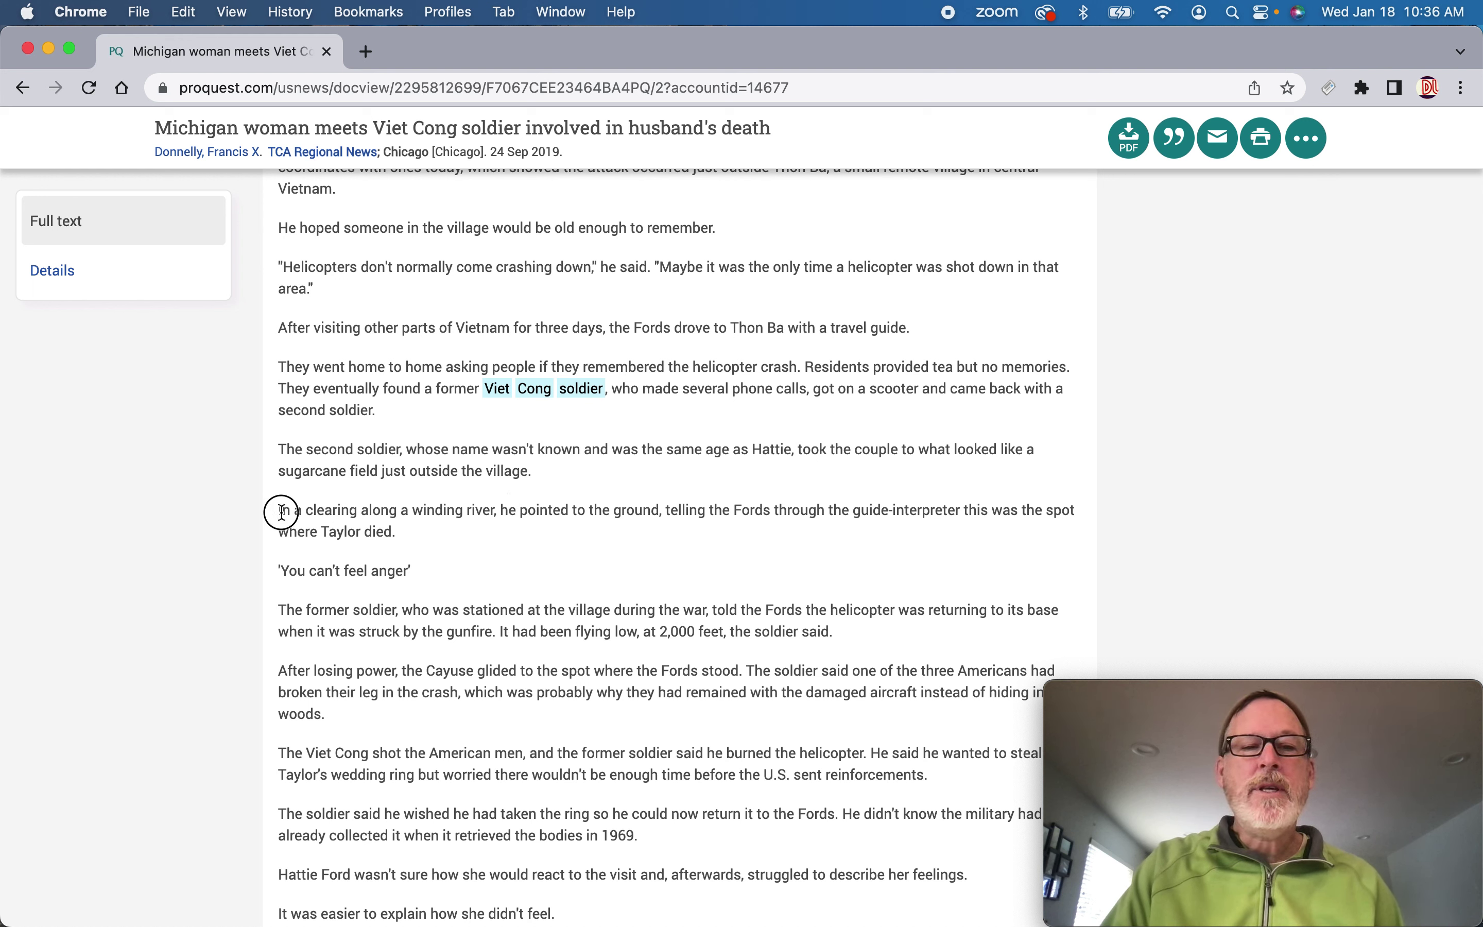
{"action": "left_click_drag", "start_coordinate": [280, 513], "coordinate": [426, 531]}
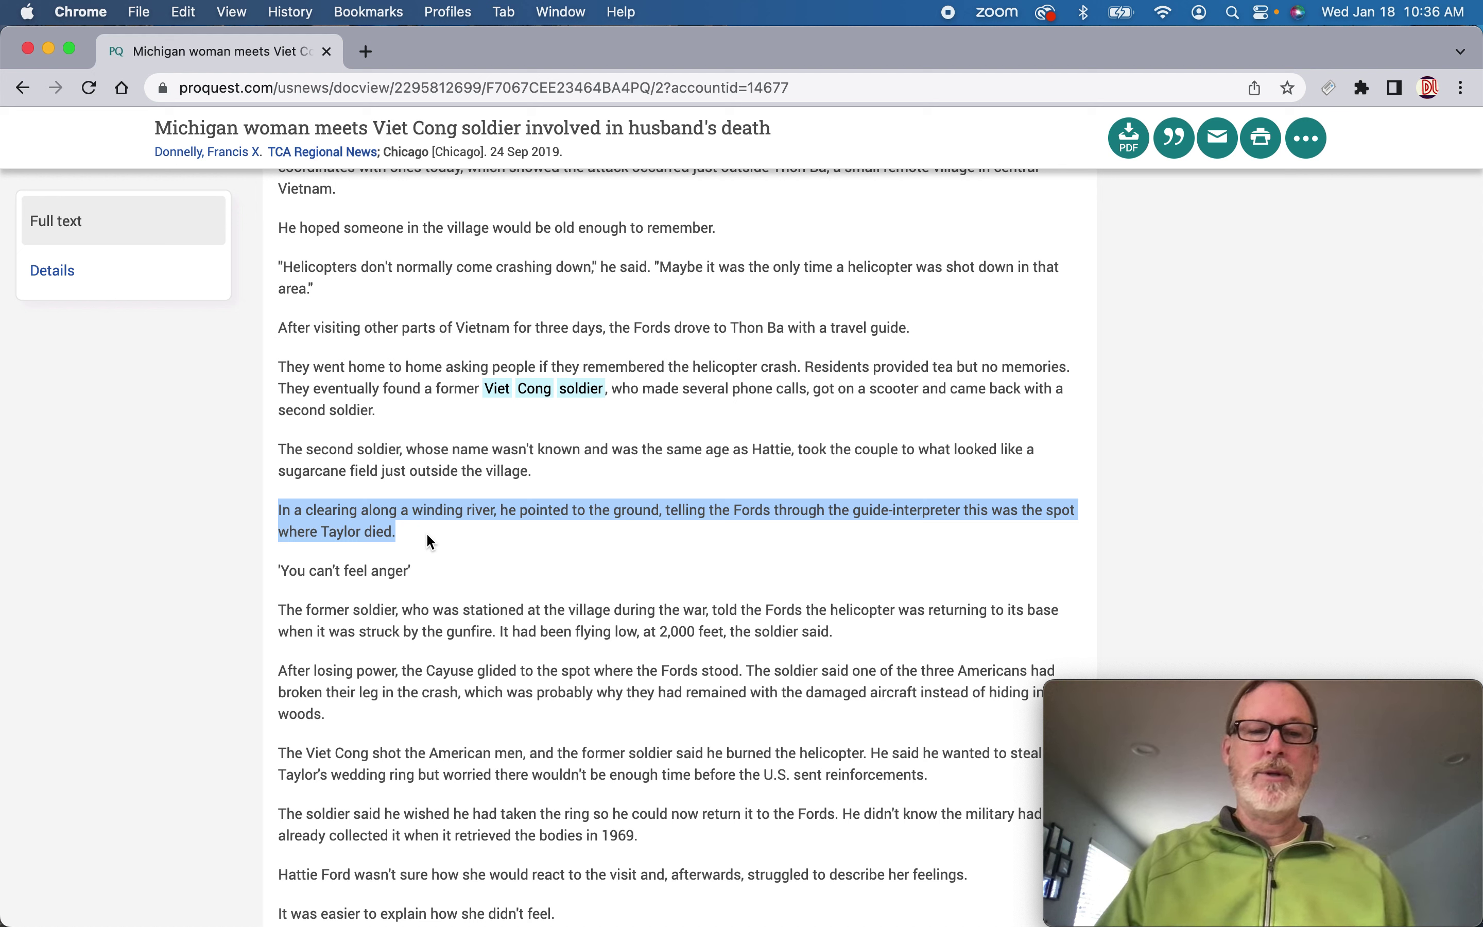
{"action": "scroll", "coordinate": [427, 535], "scroll_direction": "down", "scroll_amount": 3}
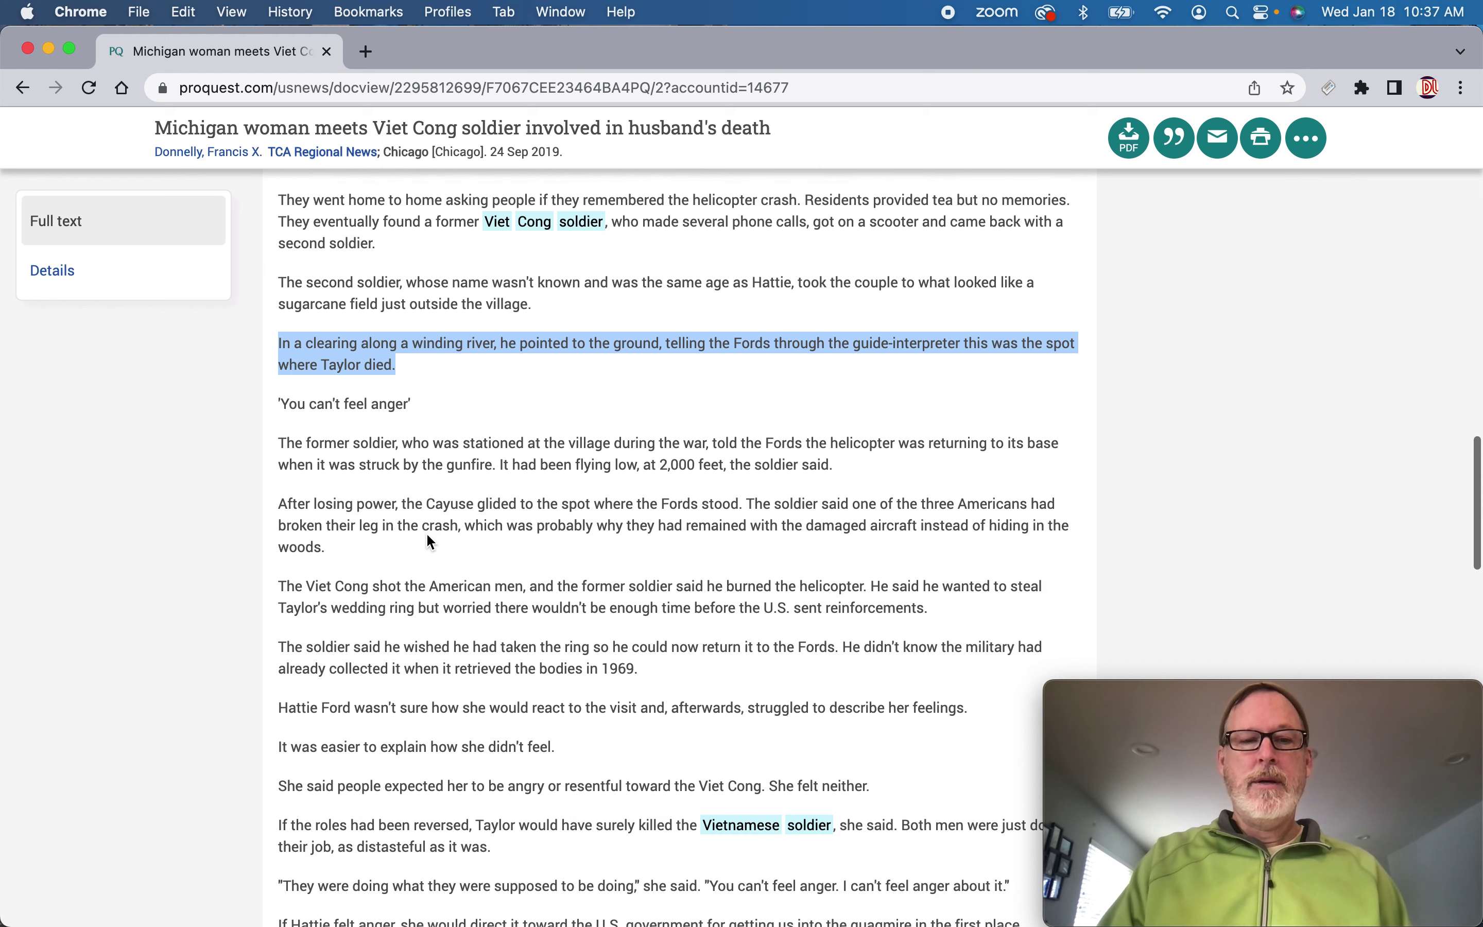
{"action": "scroll", "coordinate": [427, 535], "scroll_direction": "up", "scroll_amount": 8}
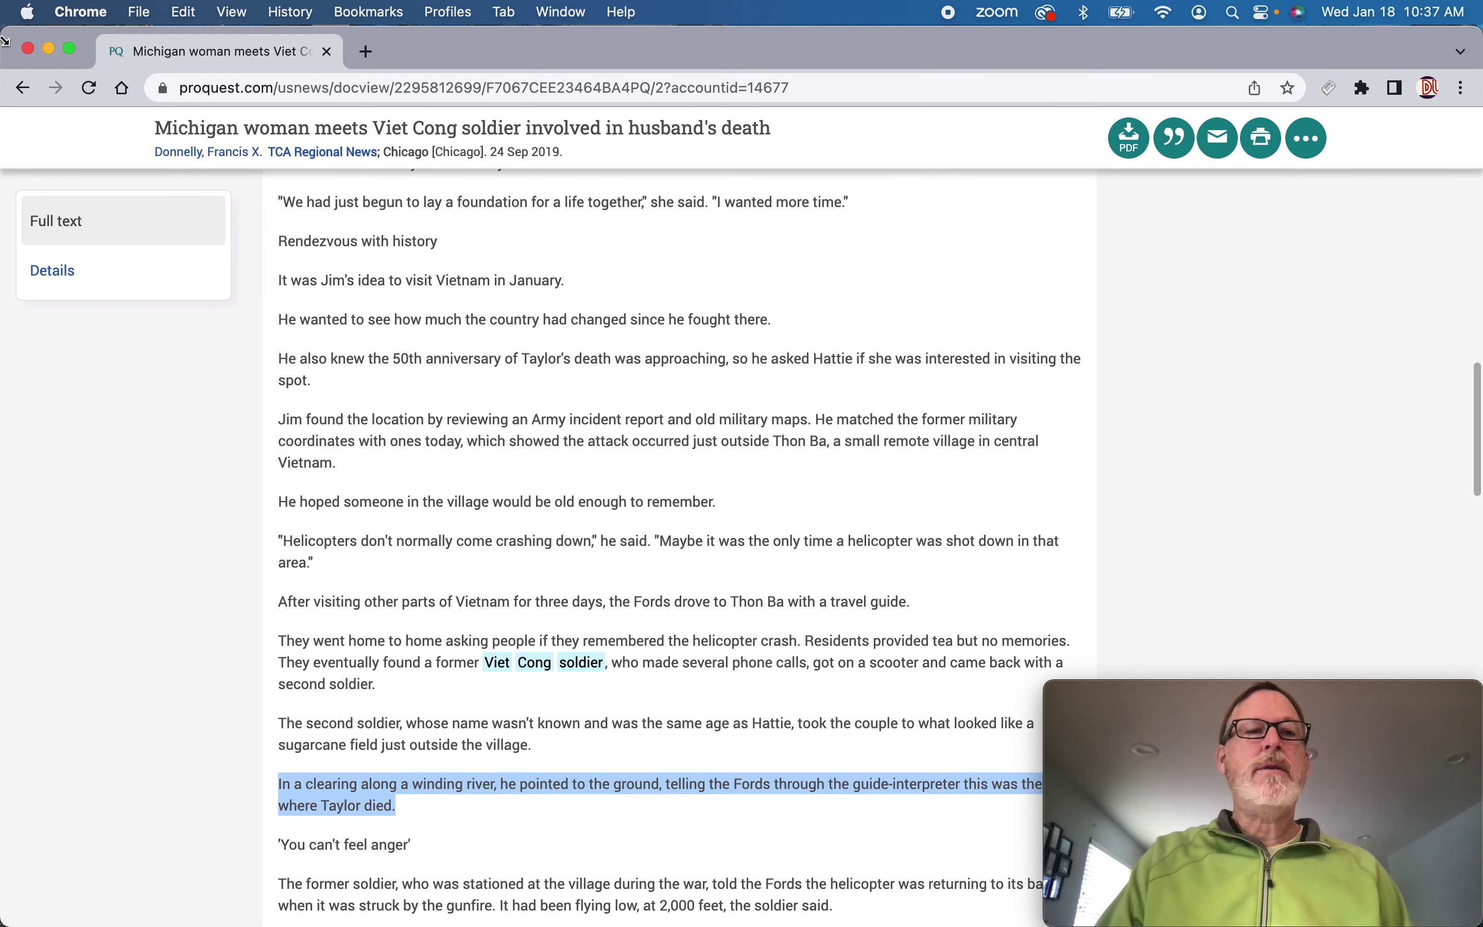
{"action": "left_click", "coordinate": [22, 88]}
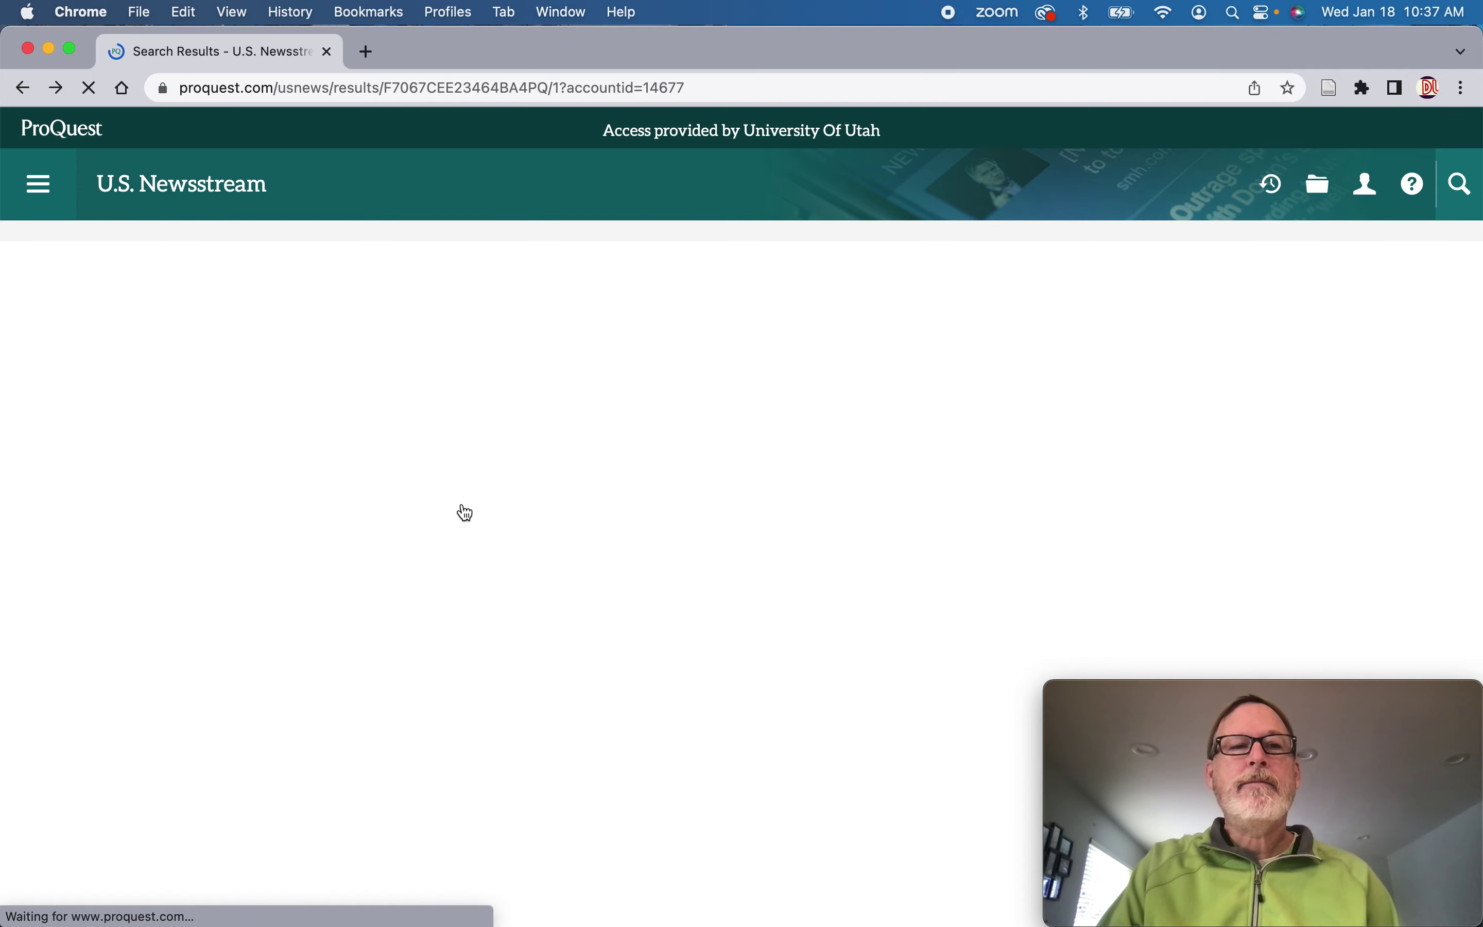
{"action": "mouse_move", "coordinate": [465, 511]}
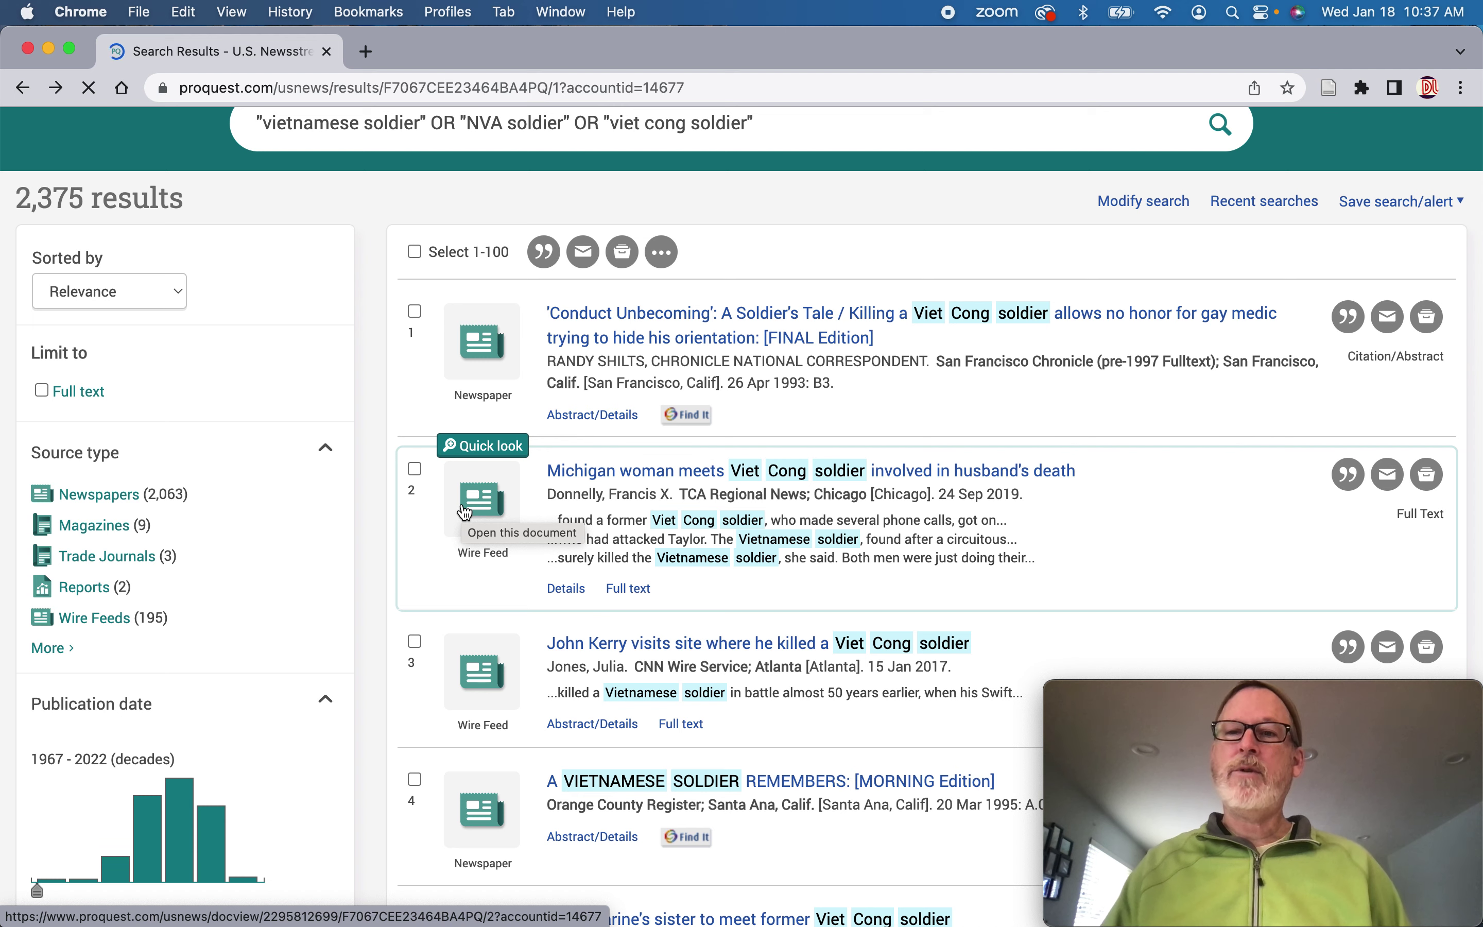
{"action": "scroll", "coordinate": [466, 511], "scroll_direction": "down", "scroll_amount": 8}
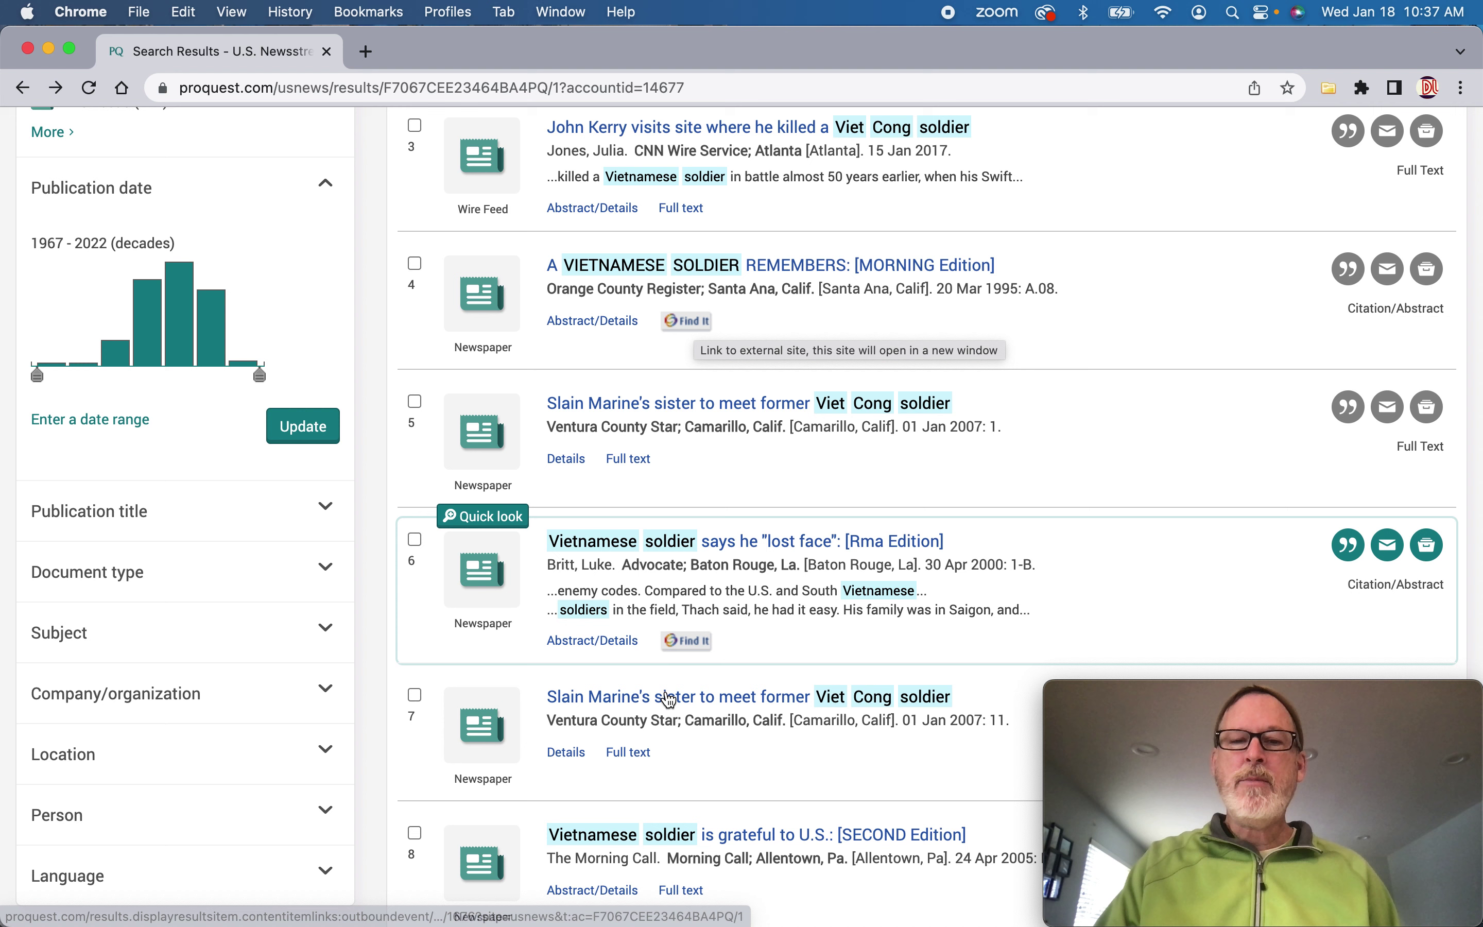
{"action": "scroll", "coordinate": [697, 706], "scroll_direction": "down", "scroll_amount": 7}
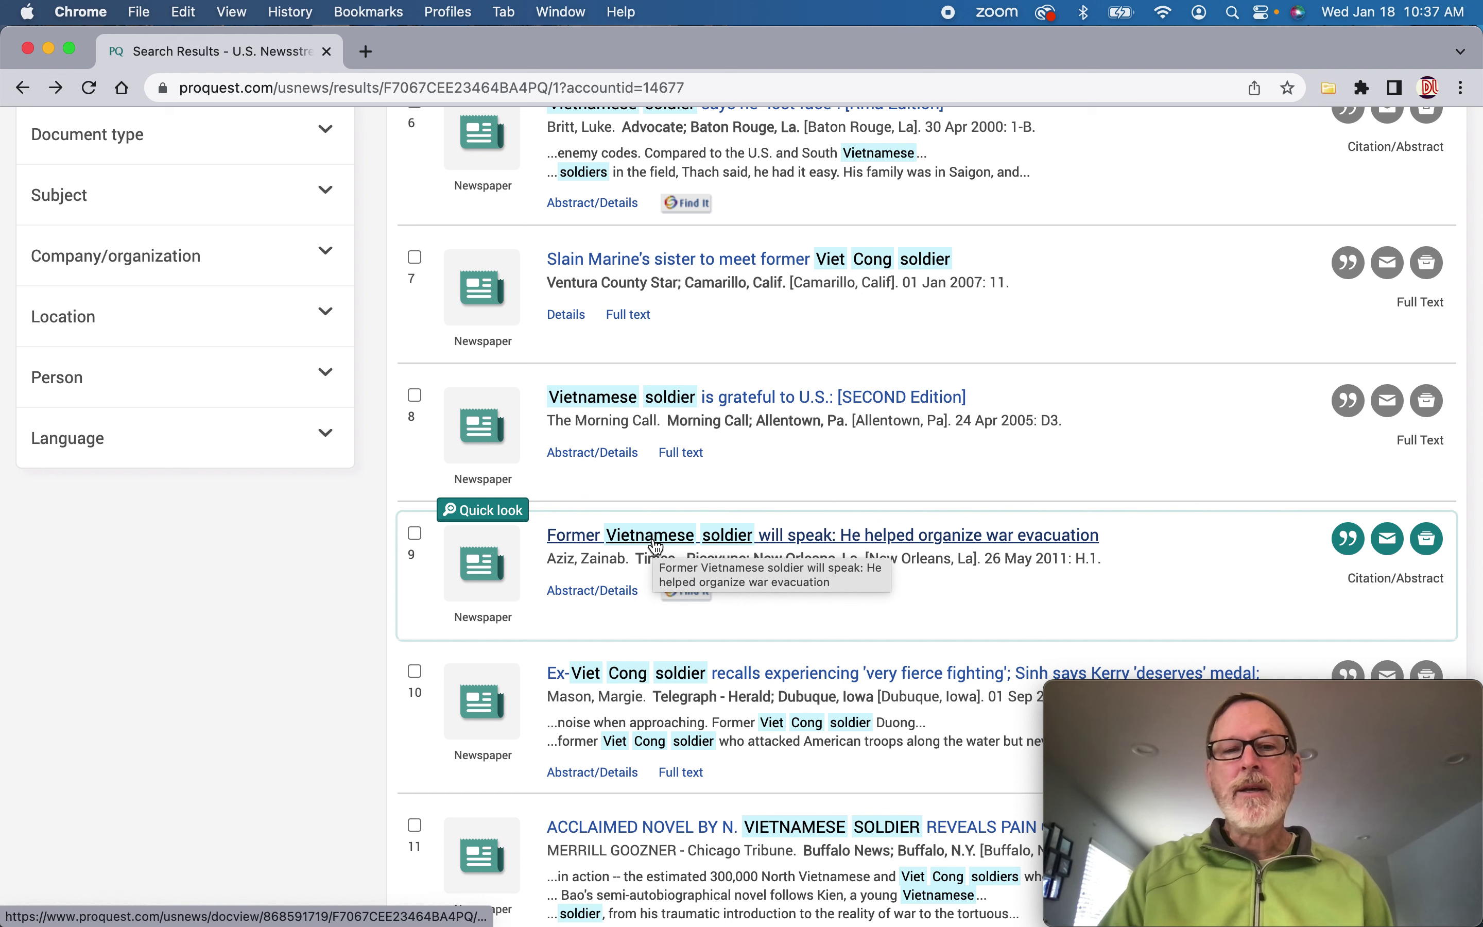
{"action": "scroll", "coordinate": [655, 546], "scroll_direction": "down", "scroll_amount": 6}
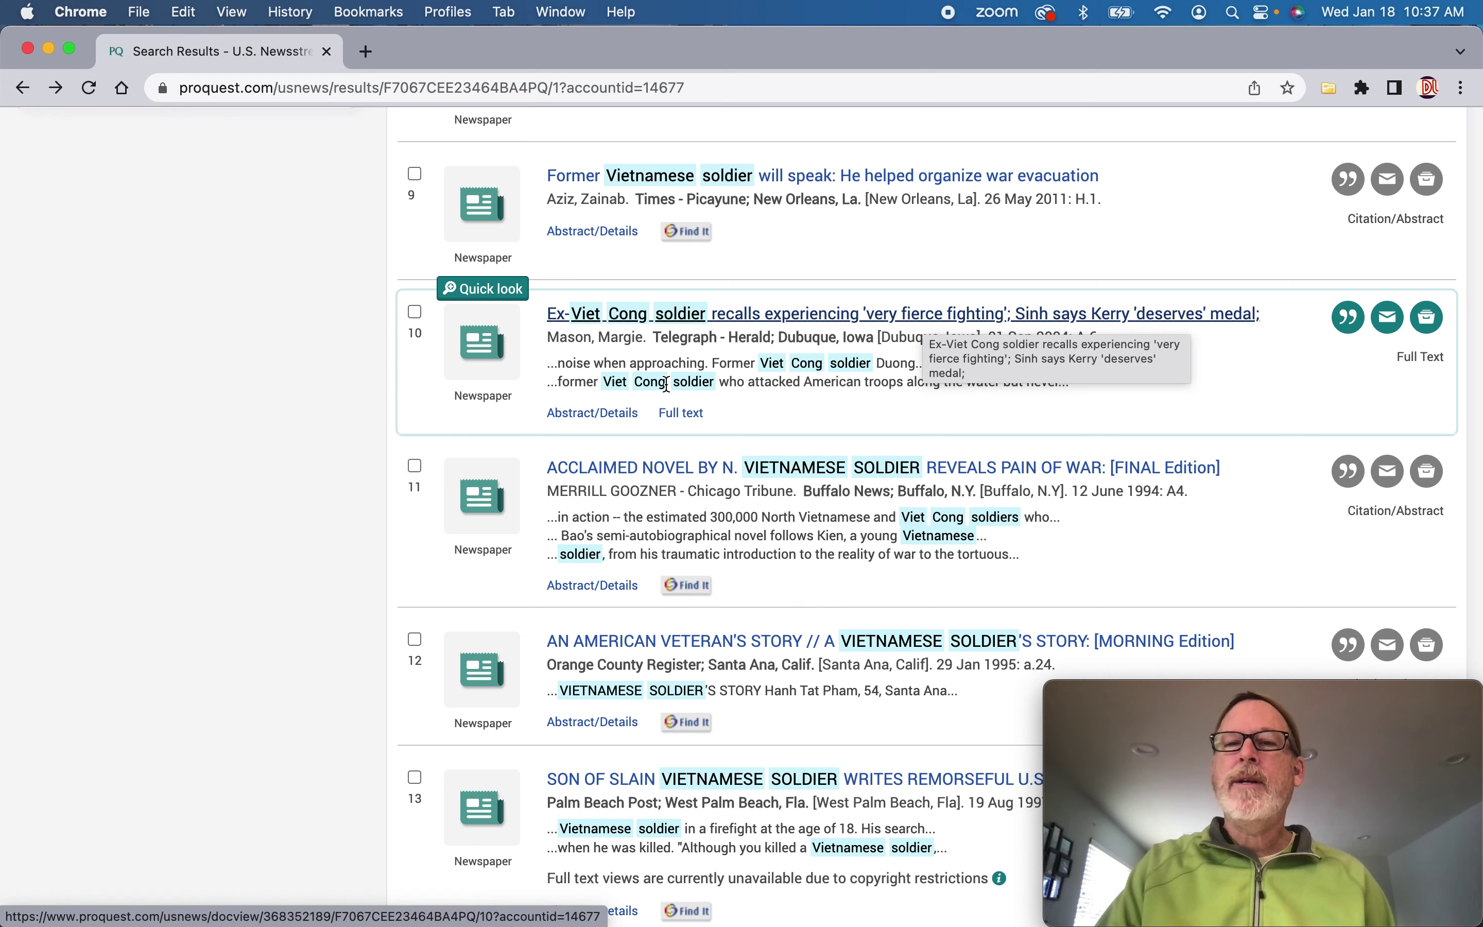
{"action": "scroll", "coordinate": [477, 423], "scroll_direction": "up", "scroll_amount": 1}
{"action": "scroll", "coordinate": [477, 423], "scroll_direction": "up", "scroll_amount": 20}
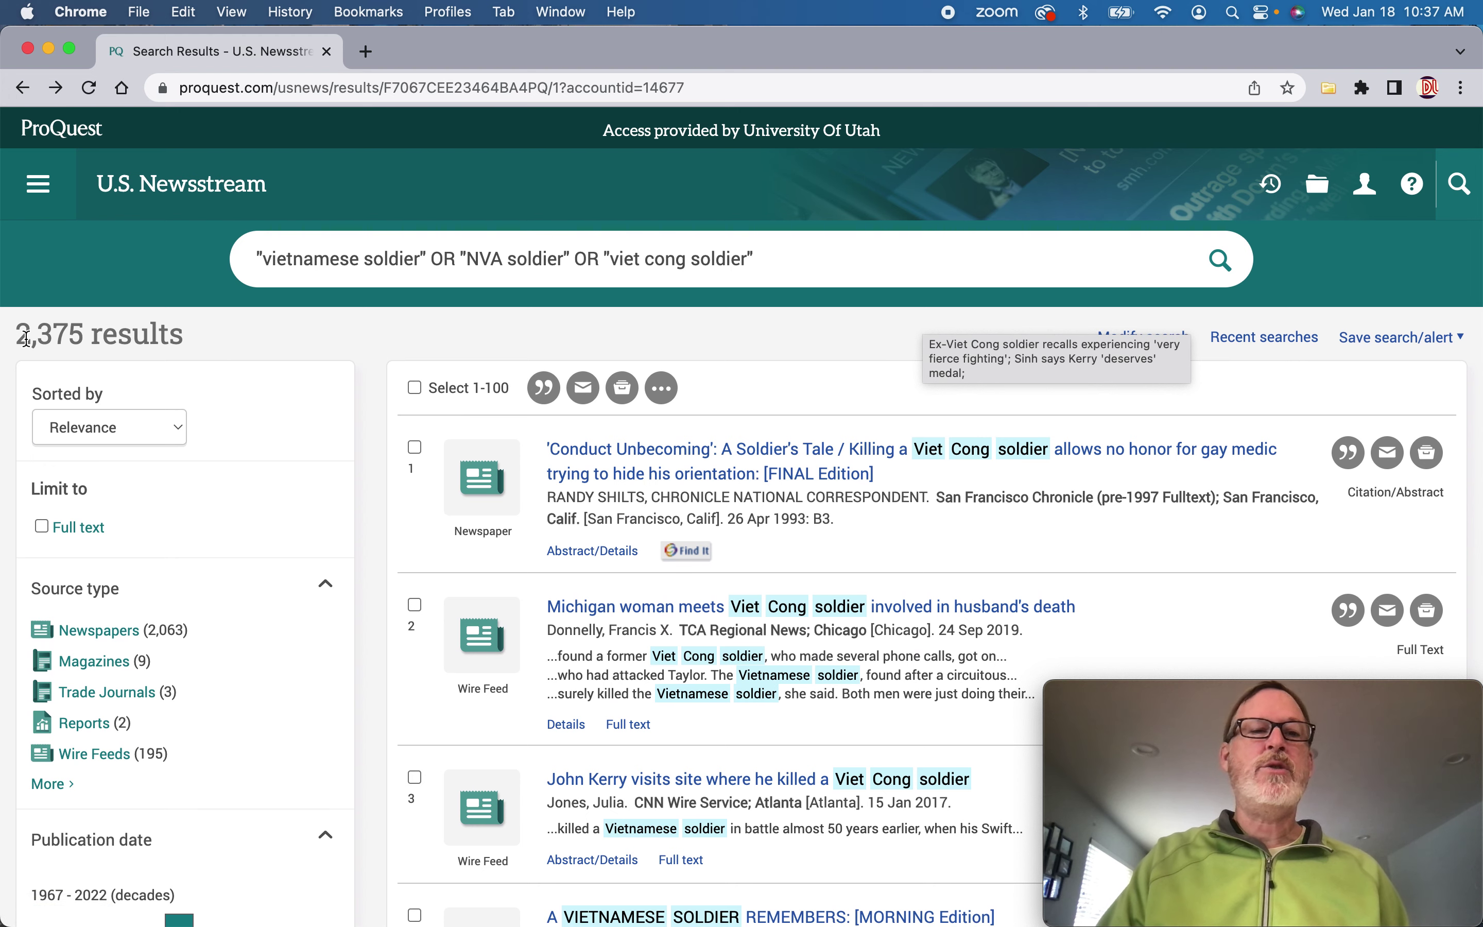
Expand the Publication title and Location facets, led by Los Angeles Times (100) and Vietnam (401).
{"action": "scroll", "coordinate": [251, 490], "scroll_direction": "down", "scroll_amount": 10}
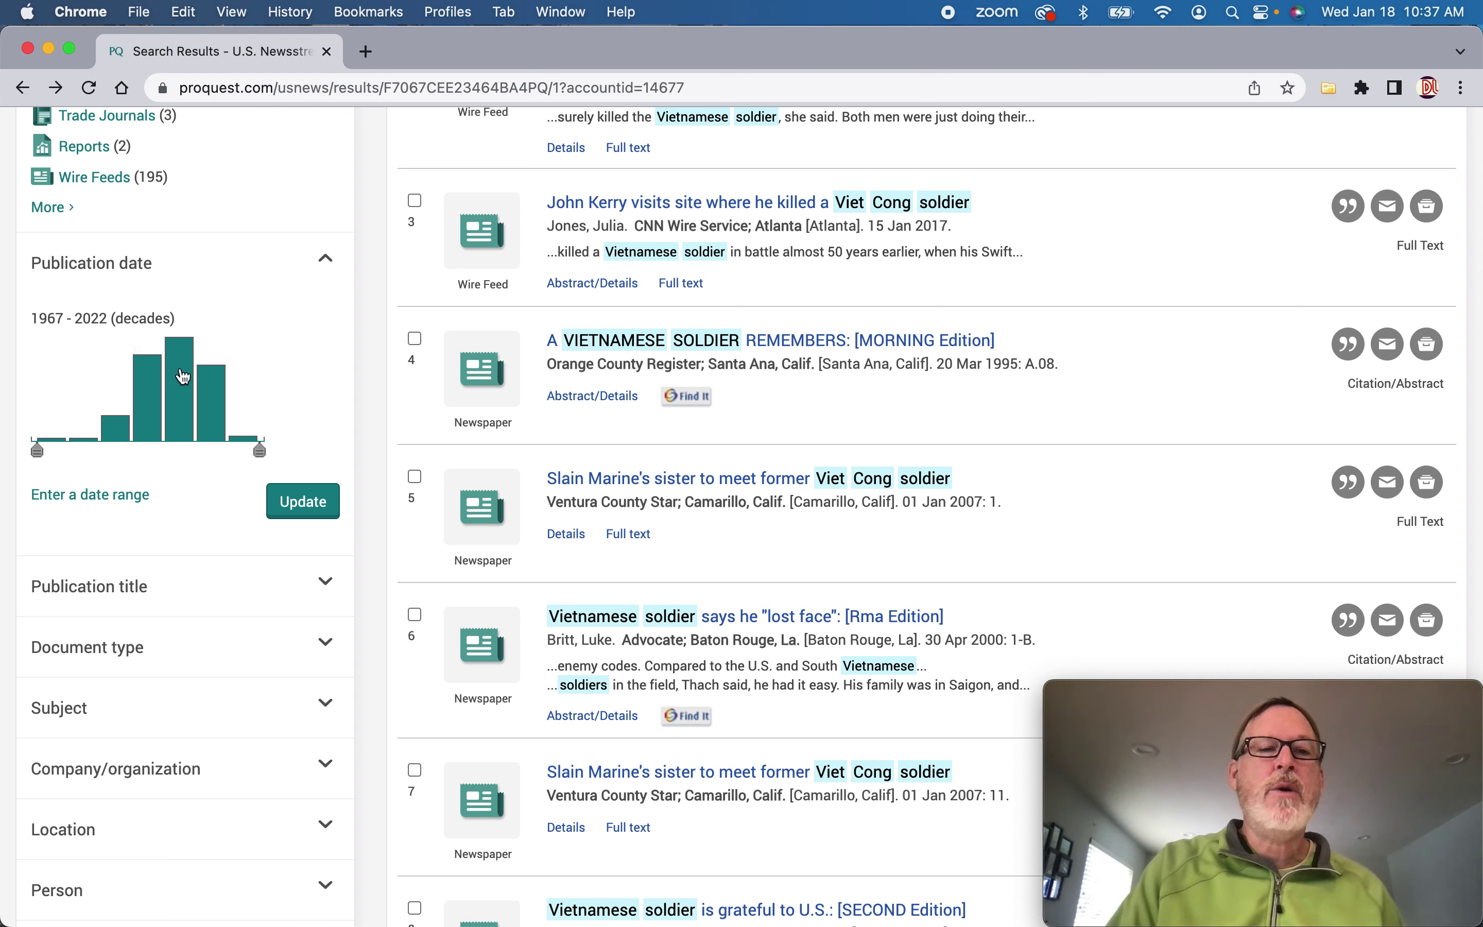
{"action": "mouse_move", "coordinate": [183, 375]}
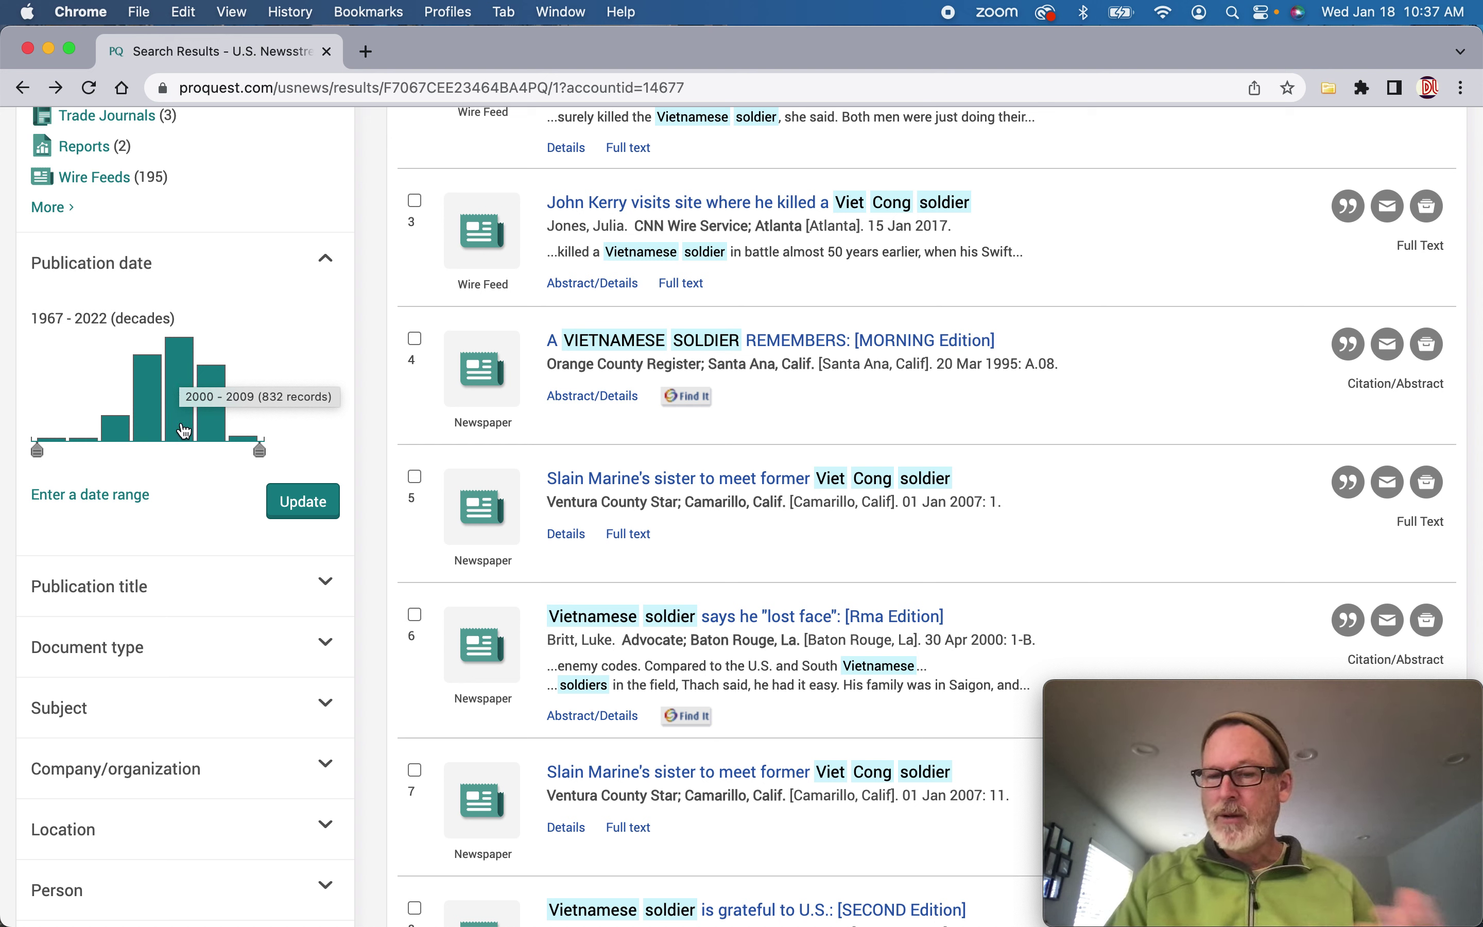
{"action": "scroll", "coordinate": [184, 431], "scroll_direction": "down", "scroll_amount": 5}
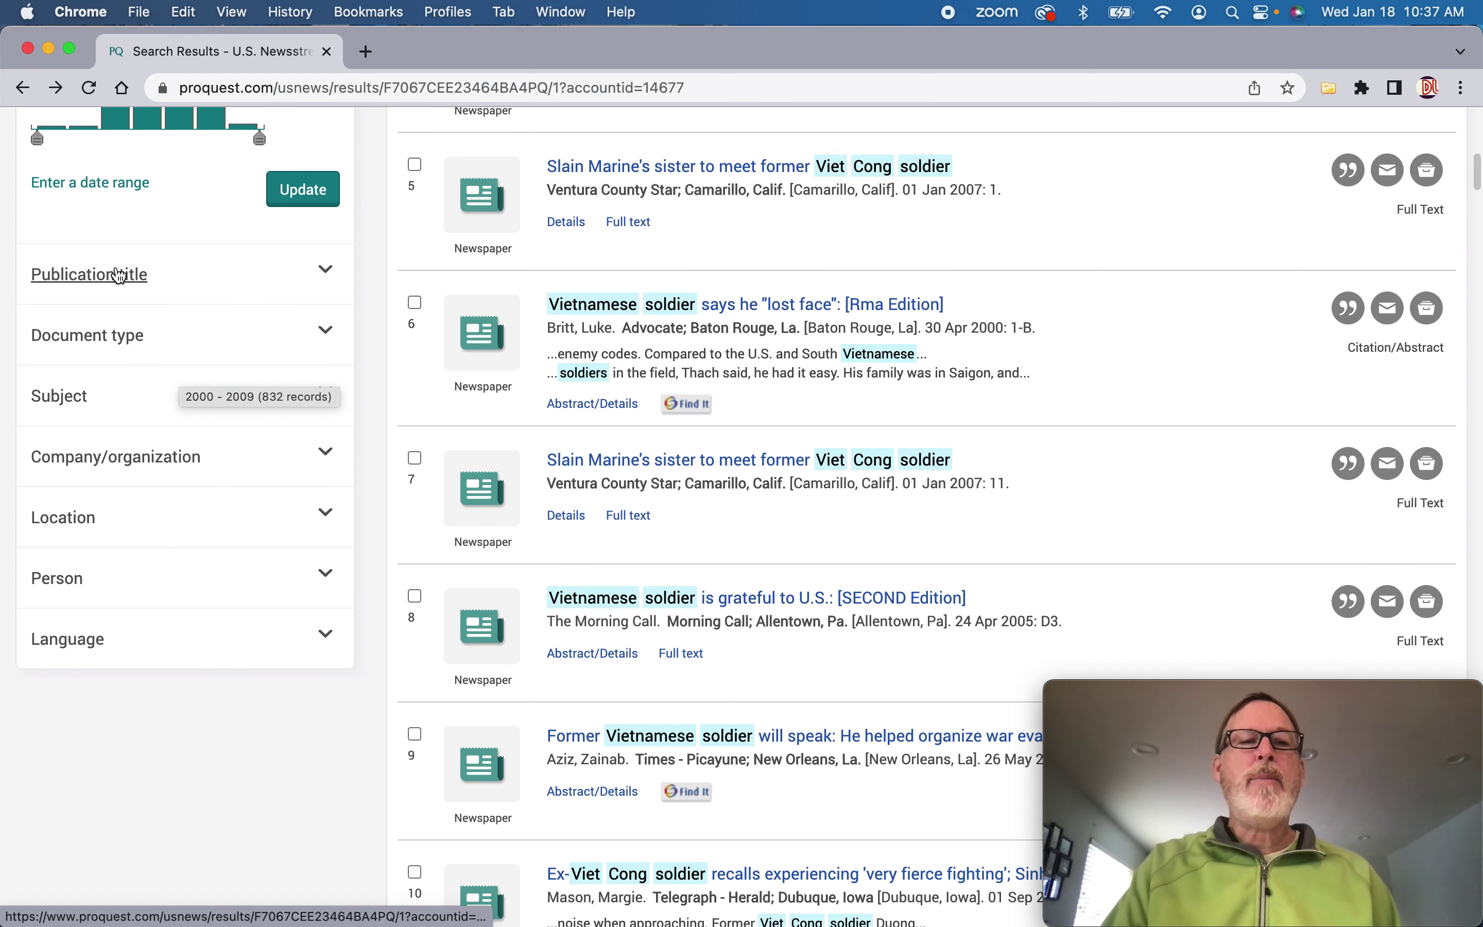
{"action": "left_click", "coordinate": [326, 270]}
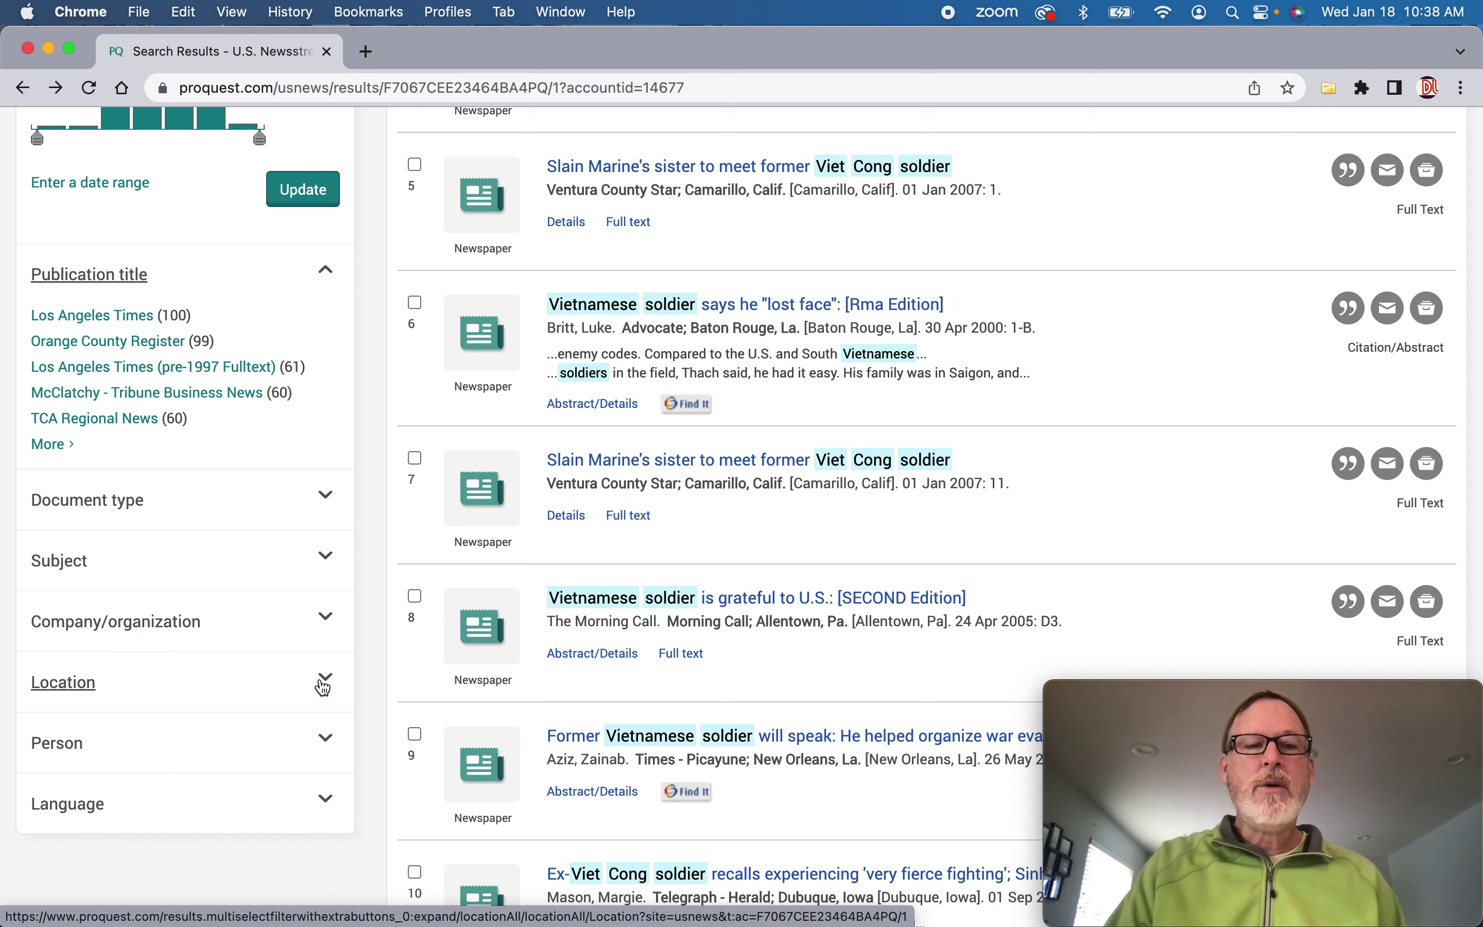
{"action": "left_click", "coordinate": [326, 677]}
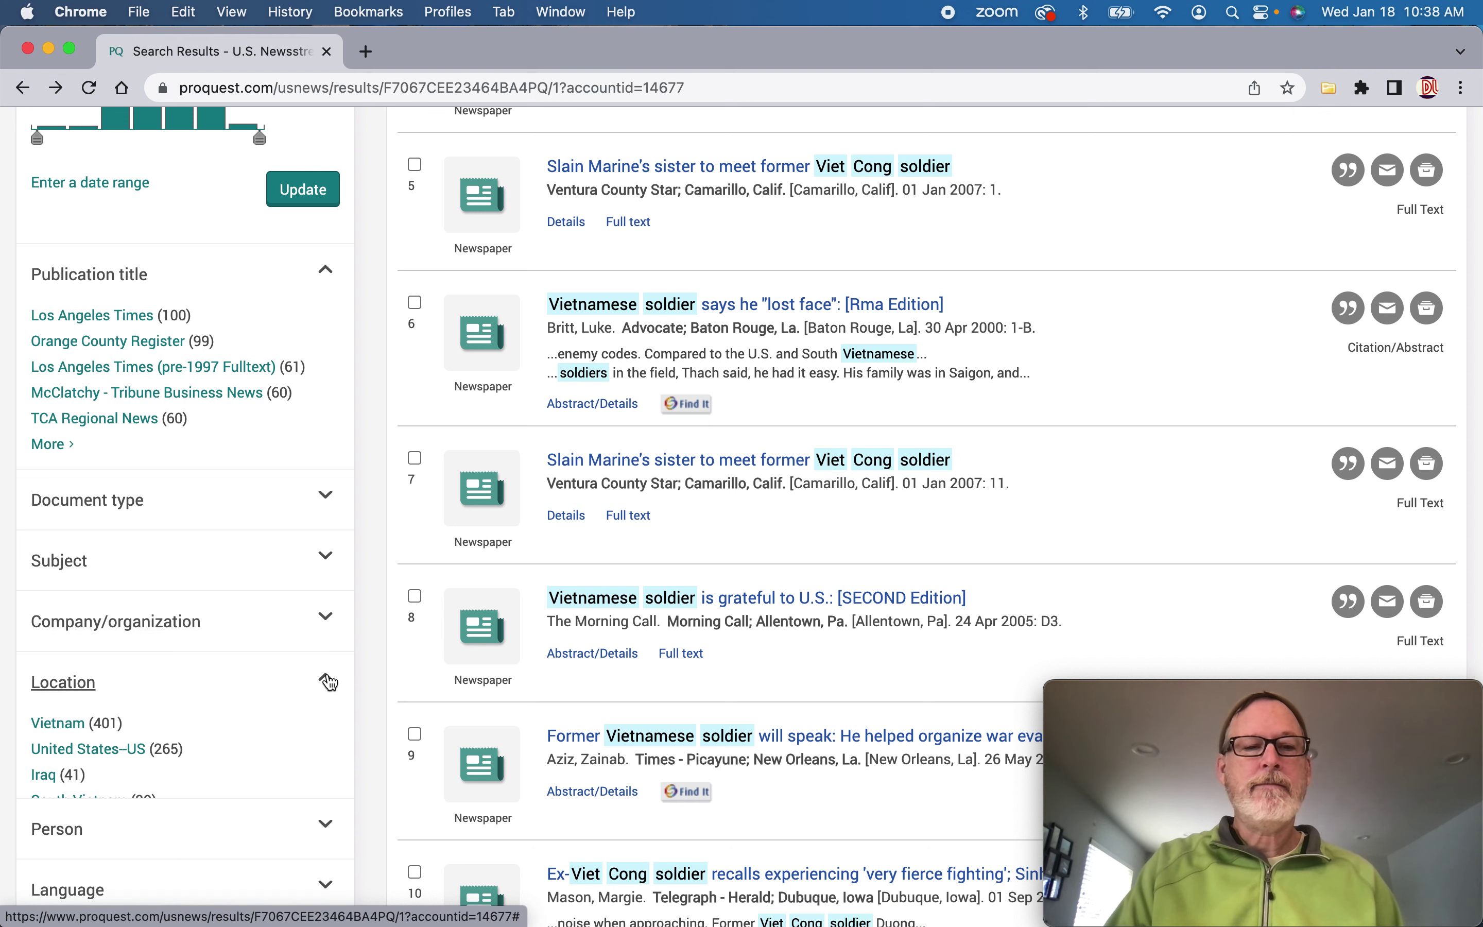
{"action": "scroll", "coordinate": [329, 682], "scroll_direction": "down", "scroll_amount": 5}
{"action": "scroll", "coordinate": [329, 682], "scroll_direction": "down", "scroll_amount": 1}
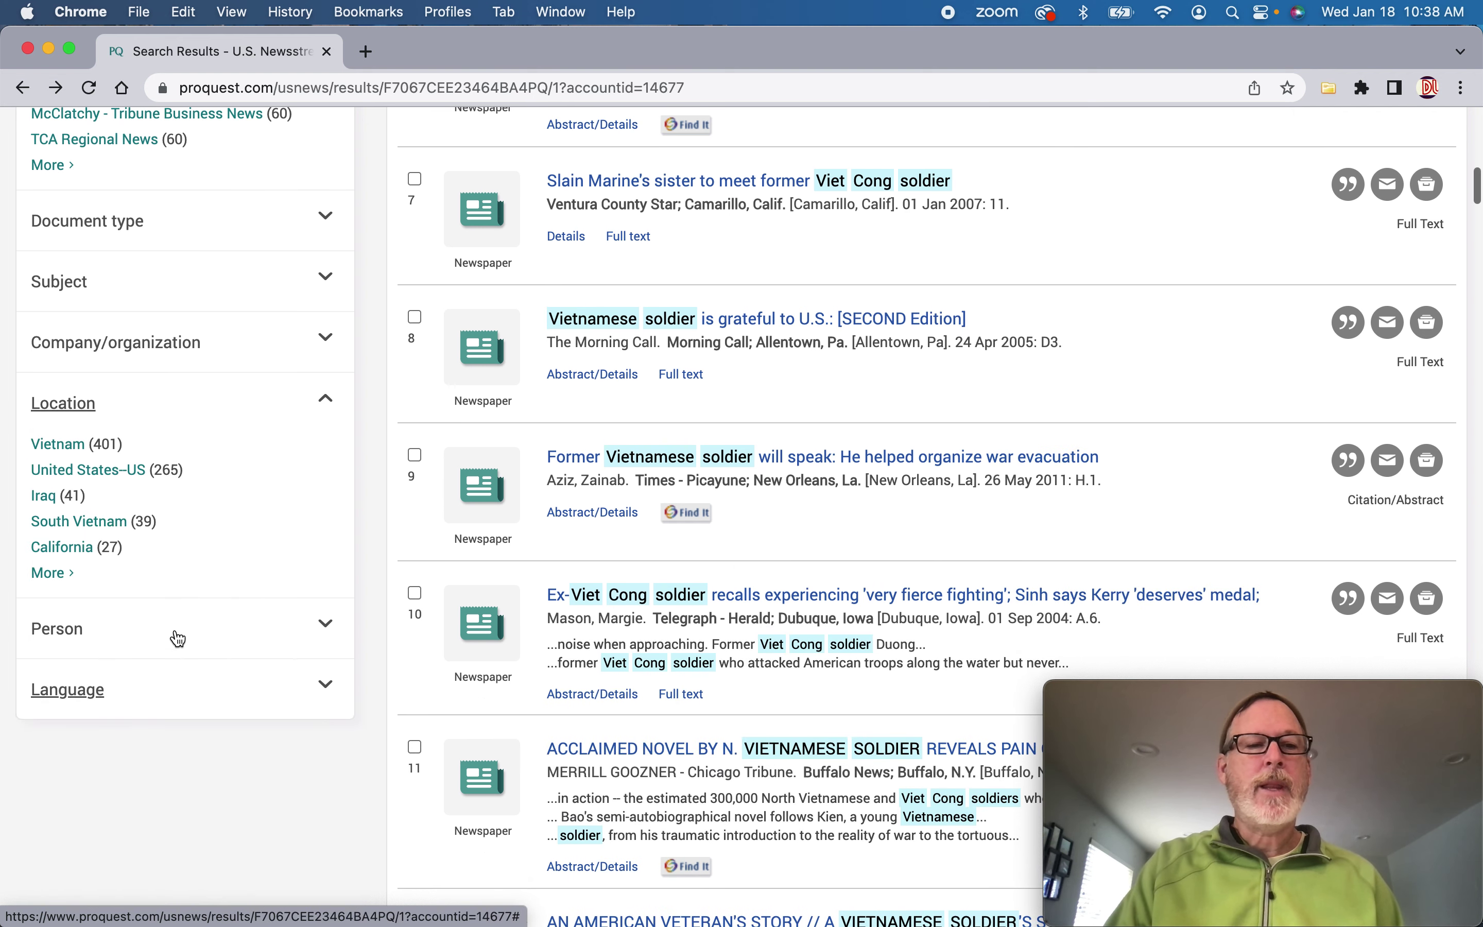
{"action": "left_click", "coordinate": [51, 576]}
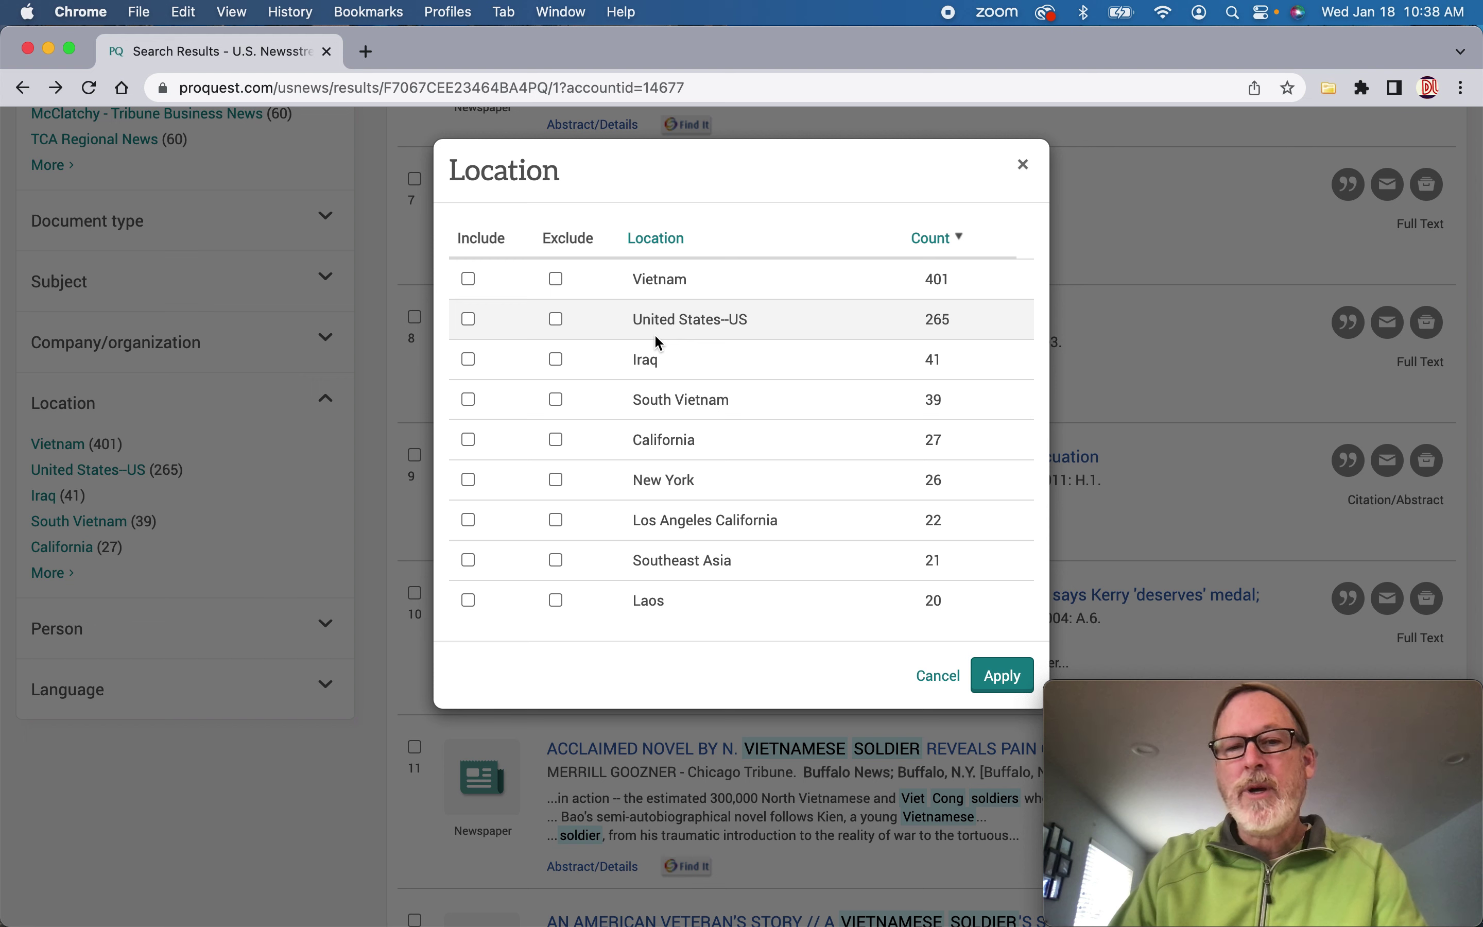
{"action": "scroll", "coordinate": [655, 336], "scroll_direction": "down", "scroll_amount": 5}
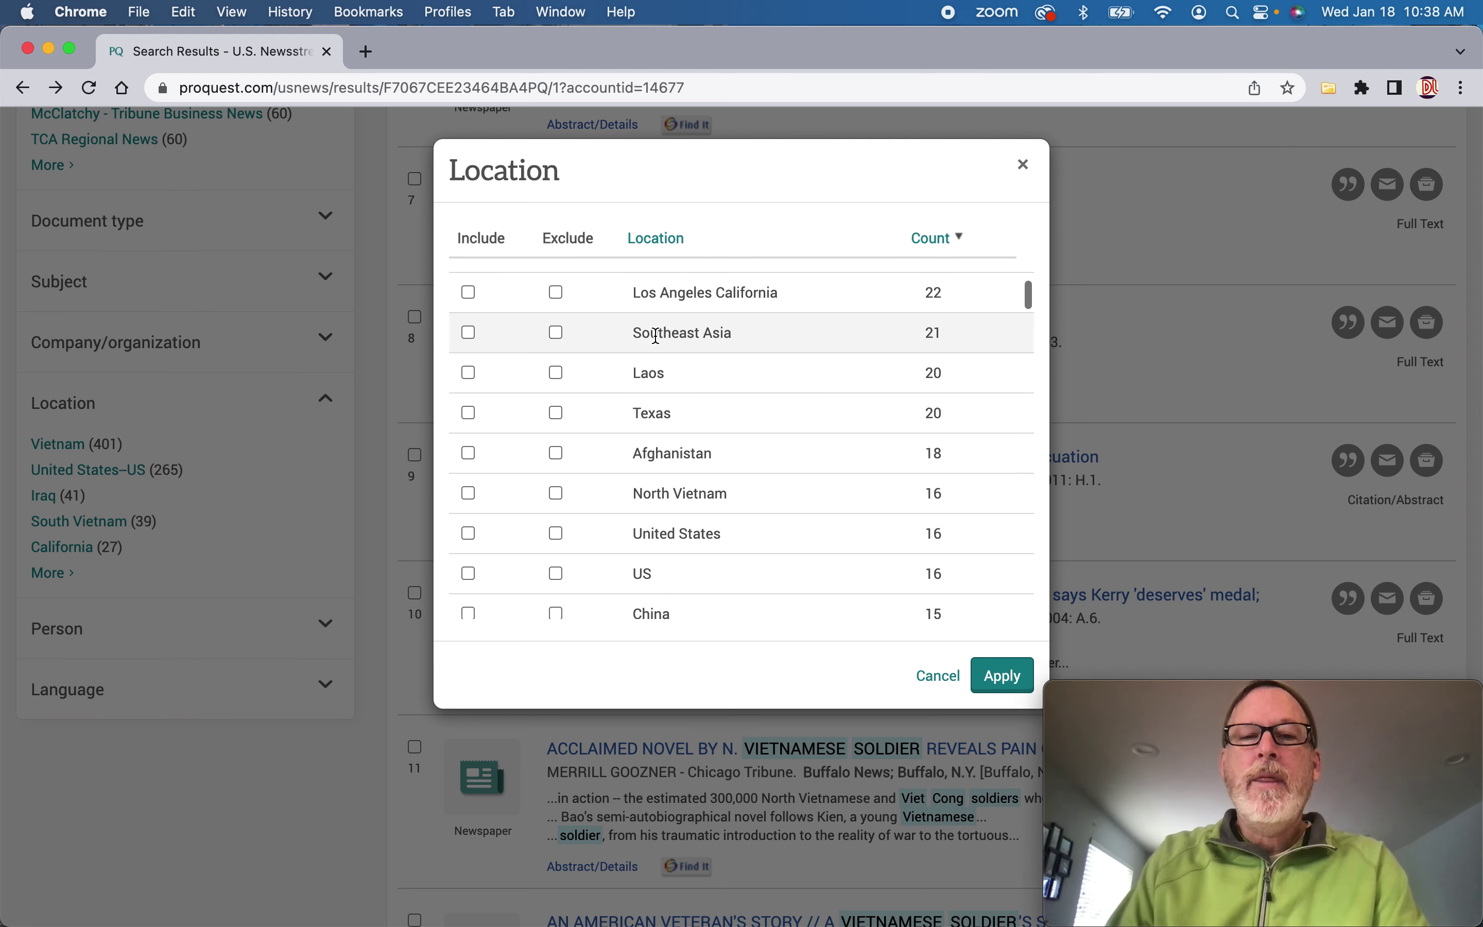
{"action": "scroll", "coordinate": [657, 338], "scroll_direction": "down", "scroll_amount": 5}
{"action": "scroll", "coordinate": [655, 336], "scroll_direction": "down", "scroll_amount": 6}
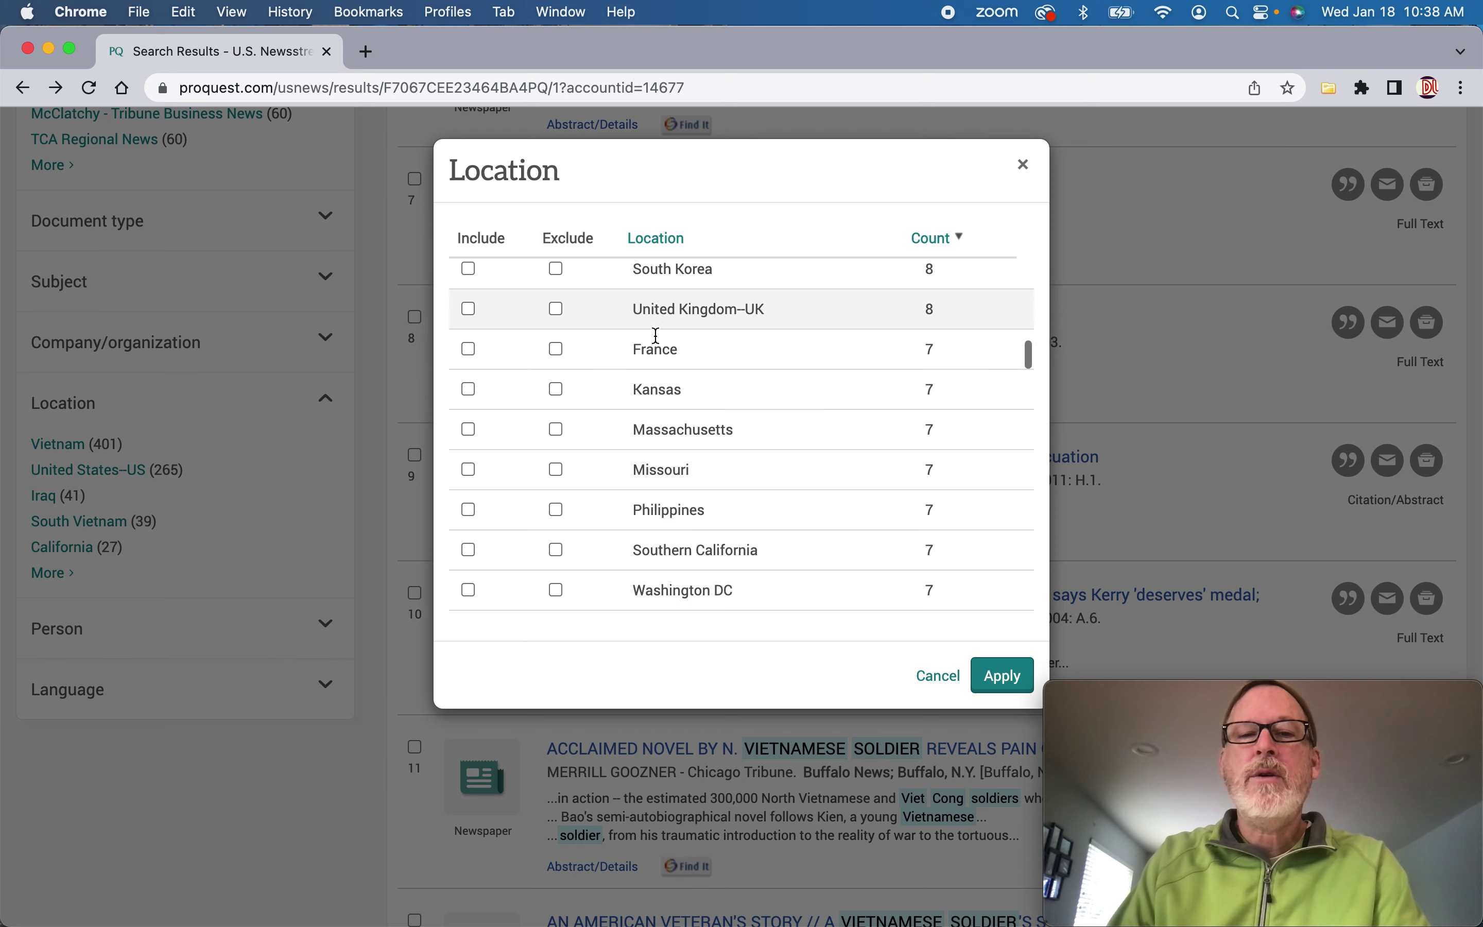
{"action": "scroll", "coordinate": [656, 335], "scroll_direction": "down", "scroll_amount": 5}
{"action": "scroll", "coordinate": [655, 337], "scroll_direction": "down", "scroll_amount": 6}
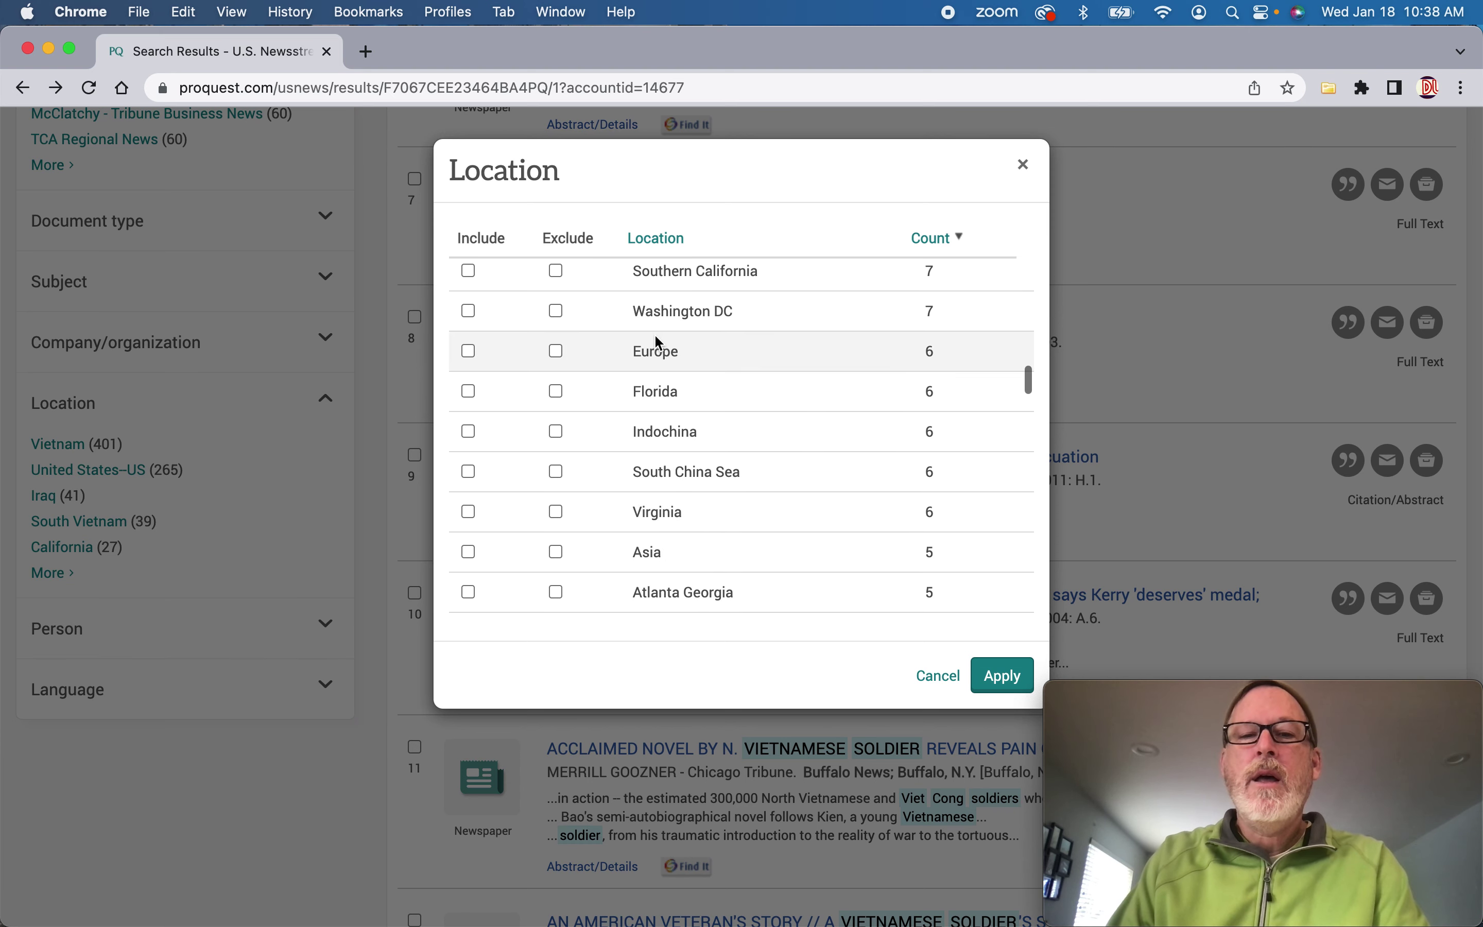
{"action": "scroll", "coordinate": [657, 342], "scroll_direction": "down", "scroll_amount": 5}
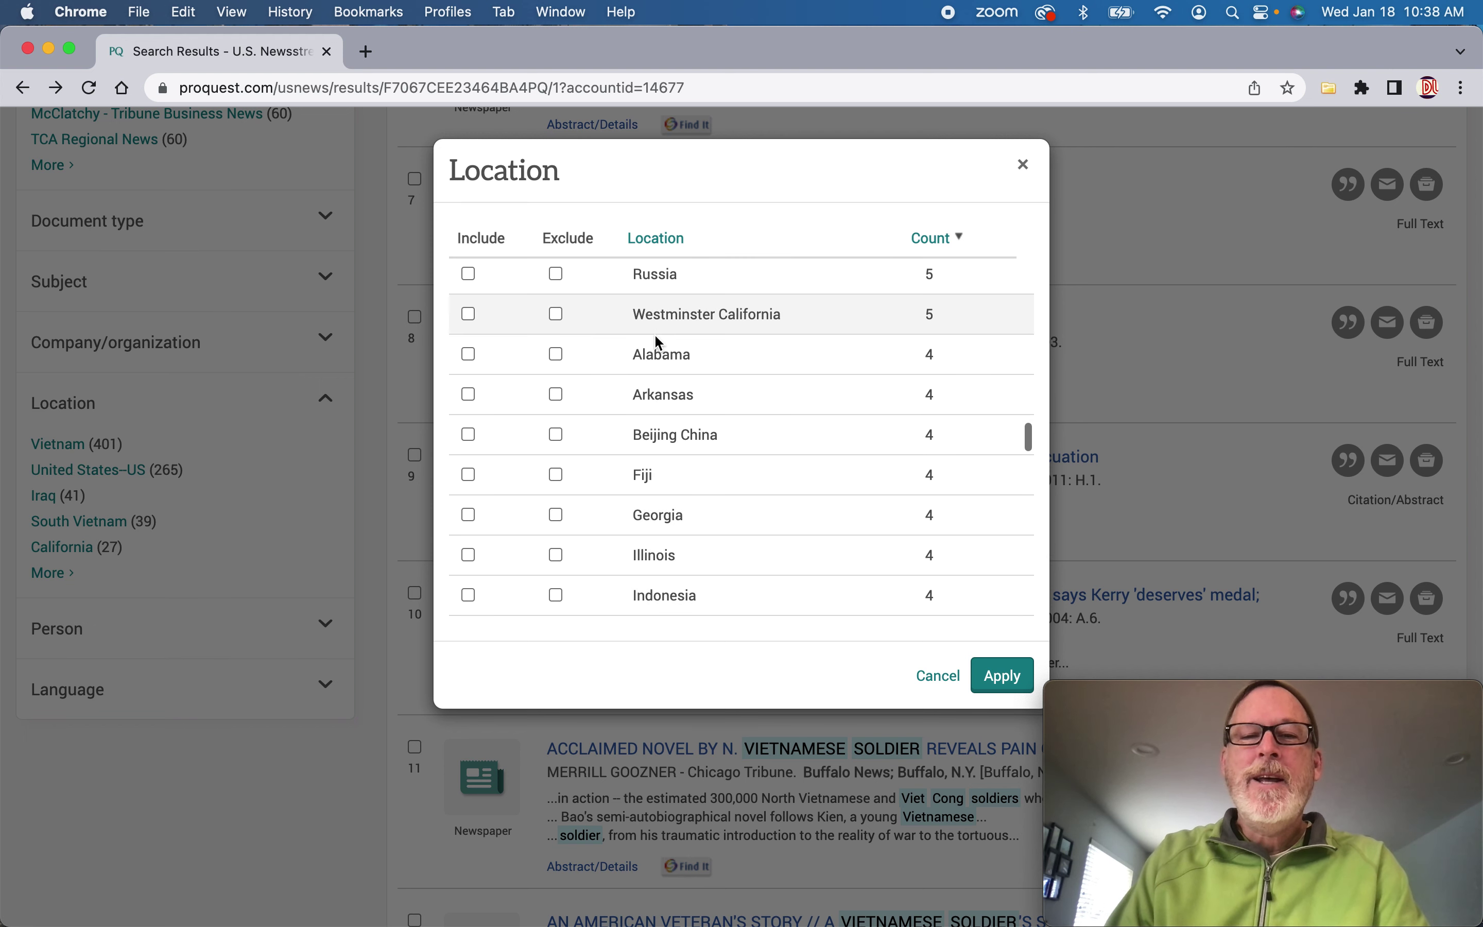
{"action": "scroll", "coordinate": [655, 336], "scroll_direction": "down", "scroll_amount": 9}
{"action": "scroll", "coordinate": [659, 342], "scroll_direction": "down", "scroll_amount": 7}
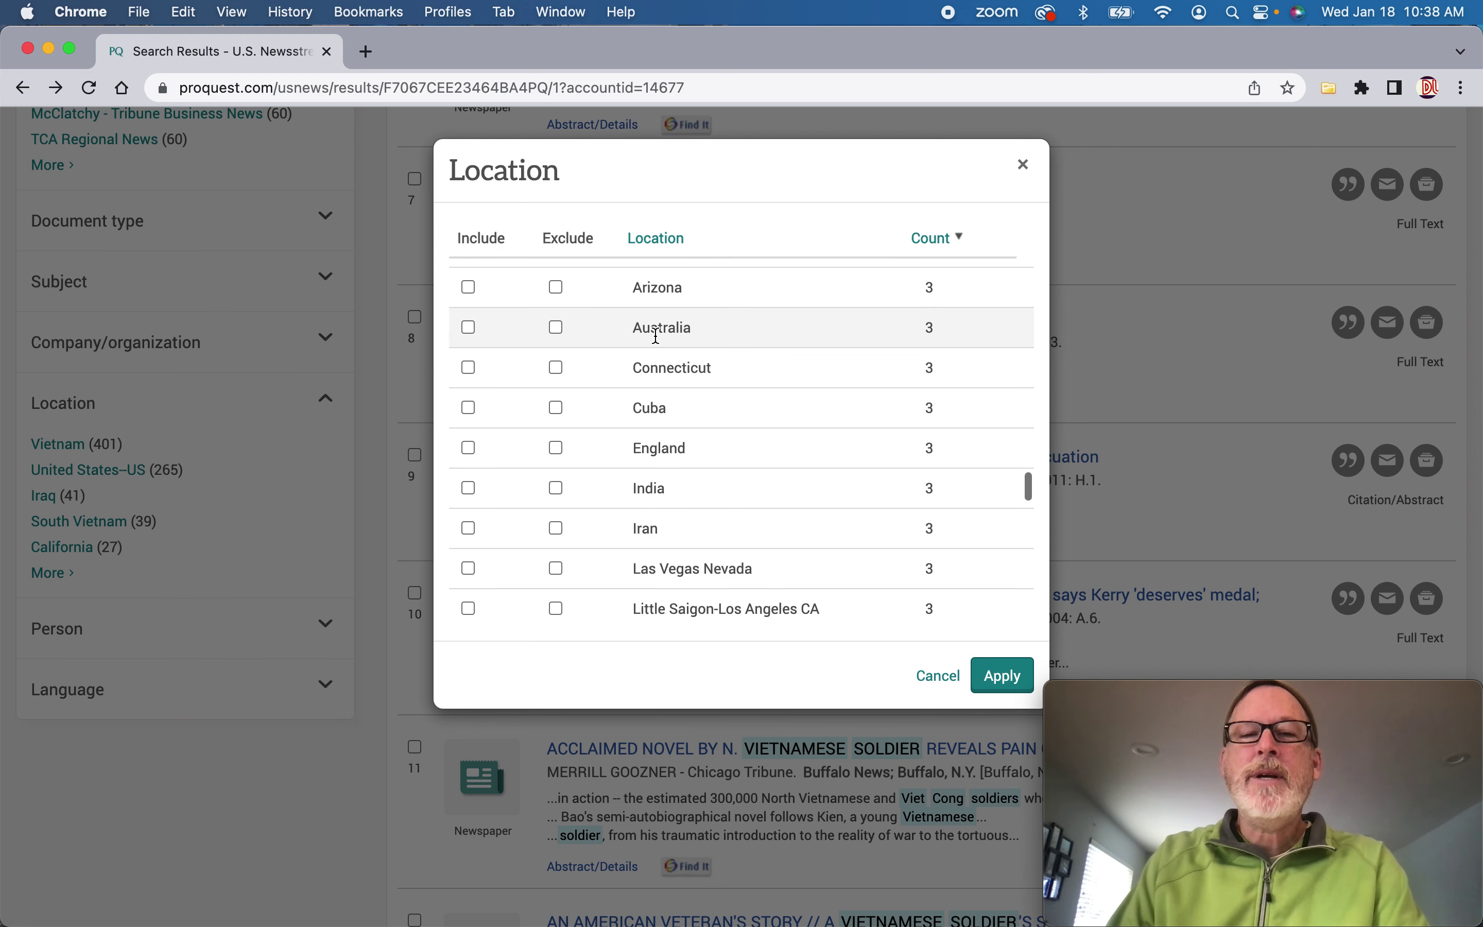
{"action": "scroll", "coordinate": [658, 342], "scroll_direction": "down", "scroll_amount": 8}
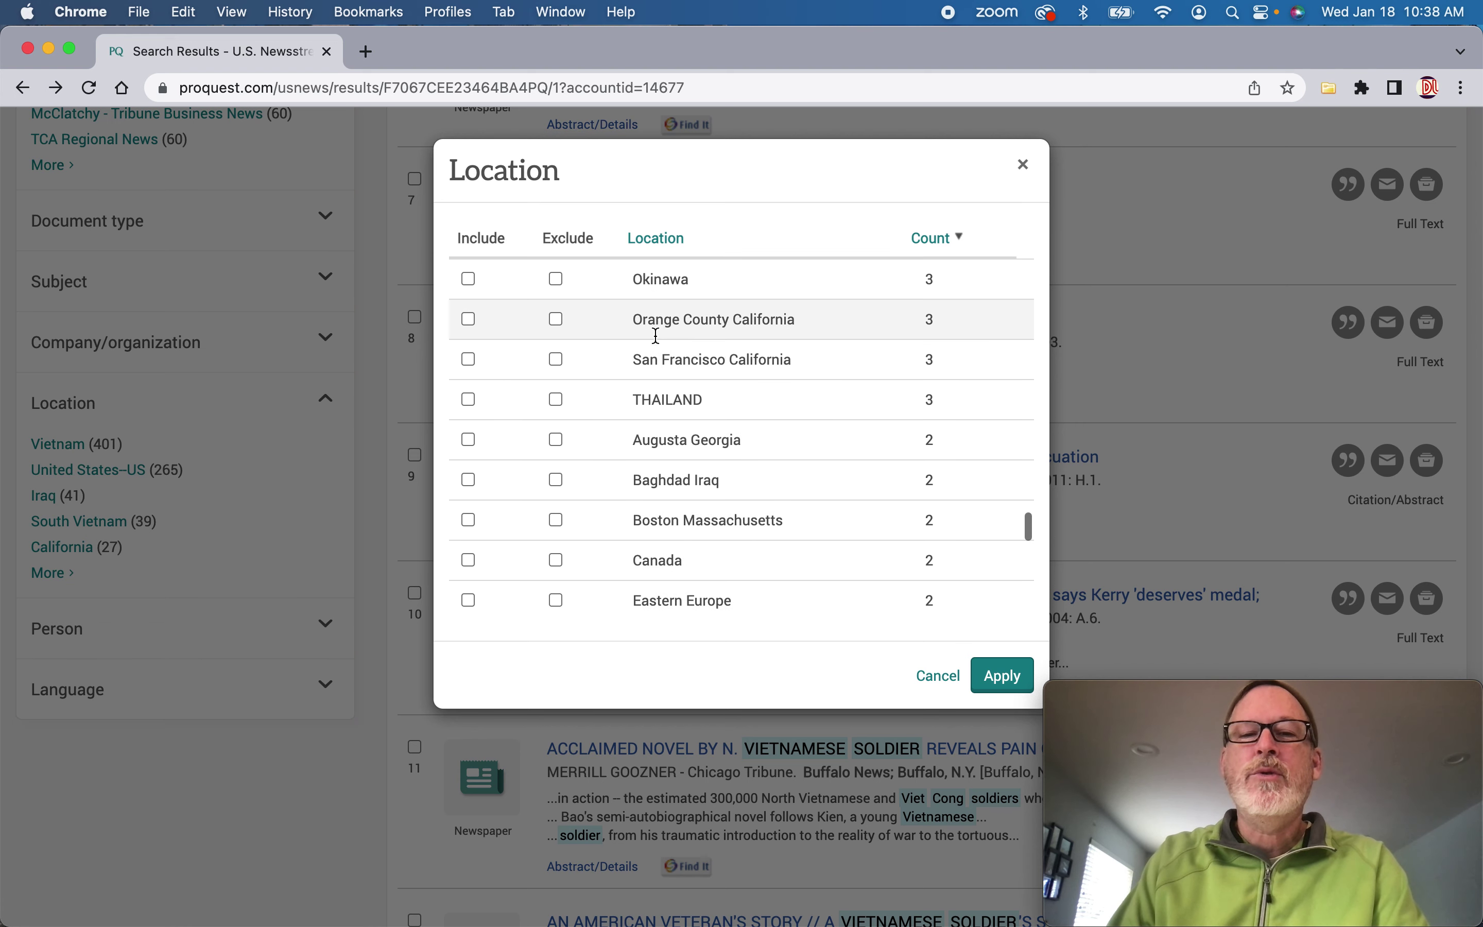
{"action": "scroll", "coordinate": [656, 334], "scroll_direction": "down", "scroll_amount": 6}
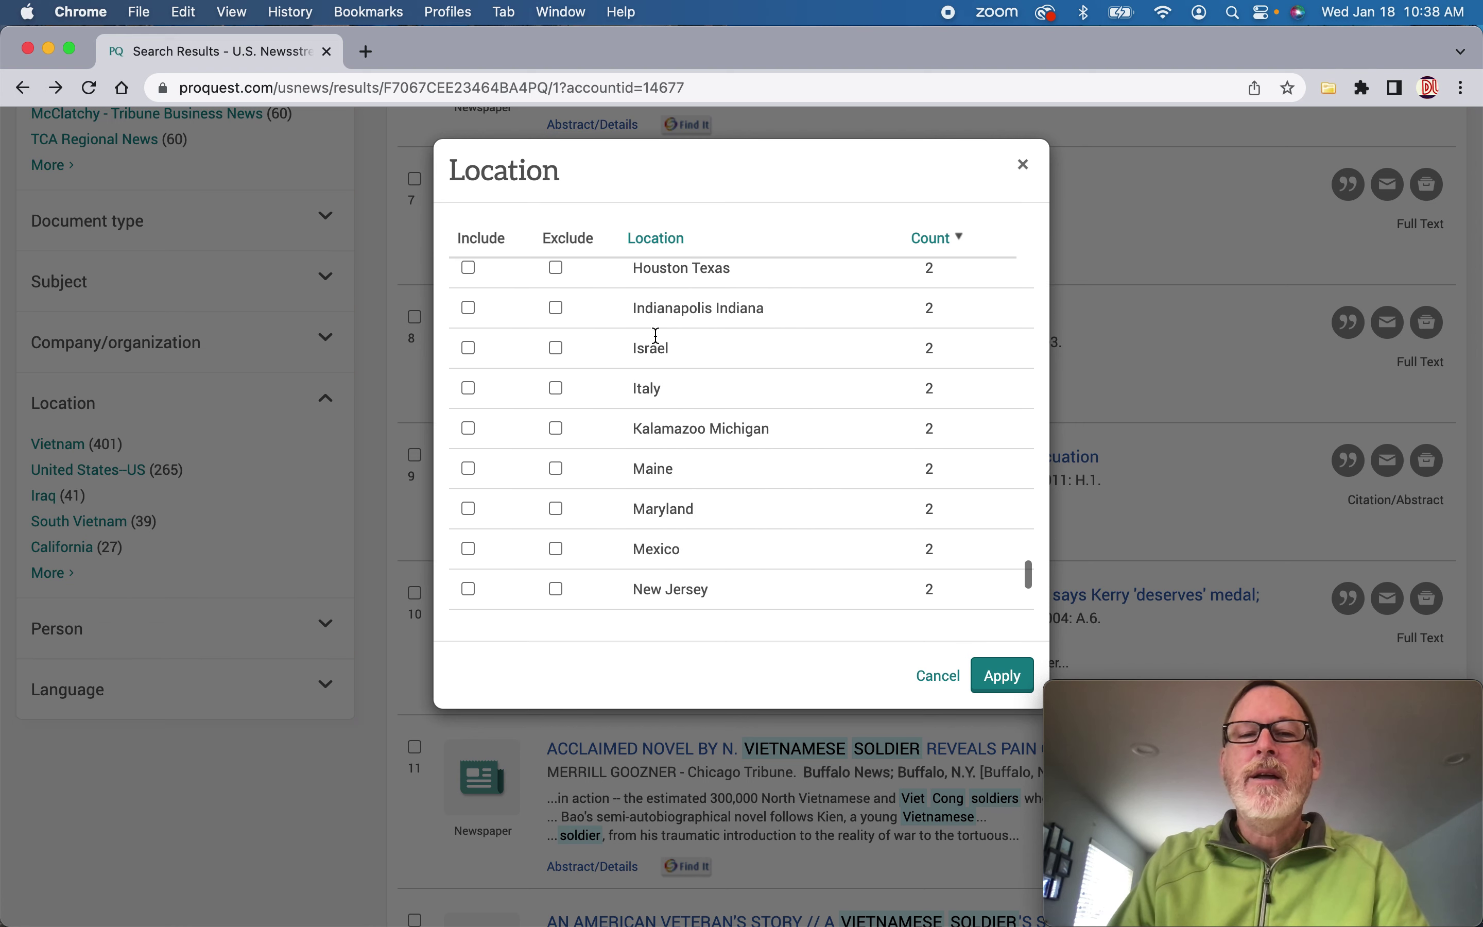
{"action": "scroll", "coordinate": [656, 334], "scroll_direction": "down", "scroll_amount": 2}
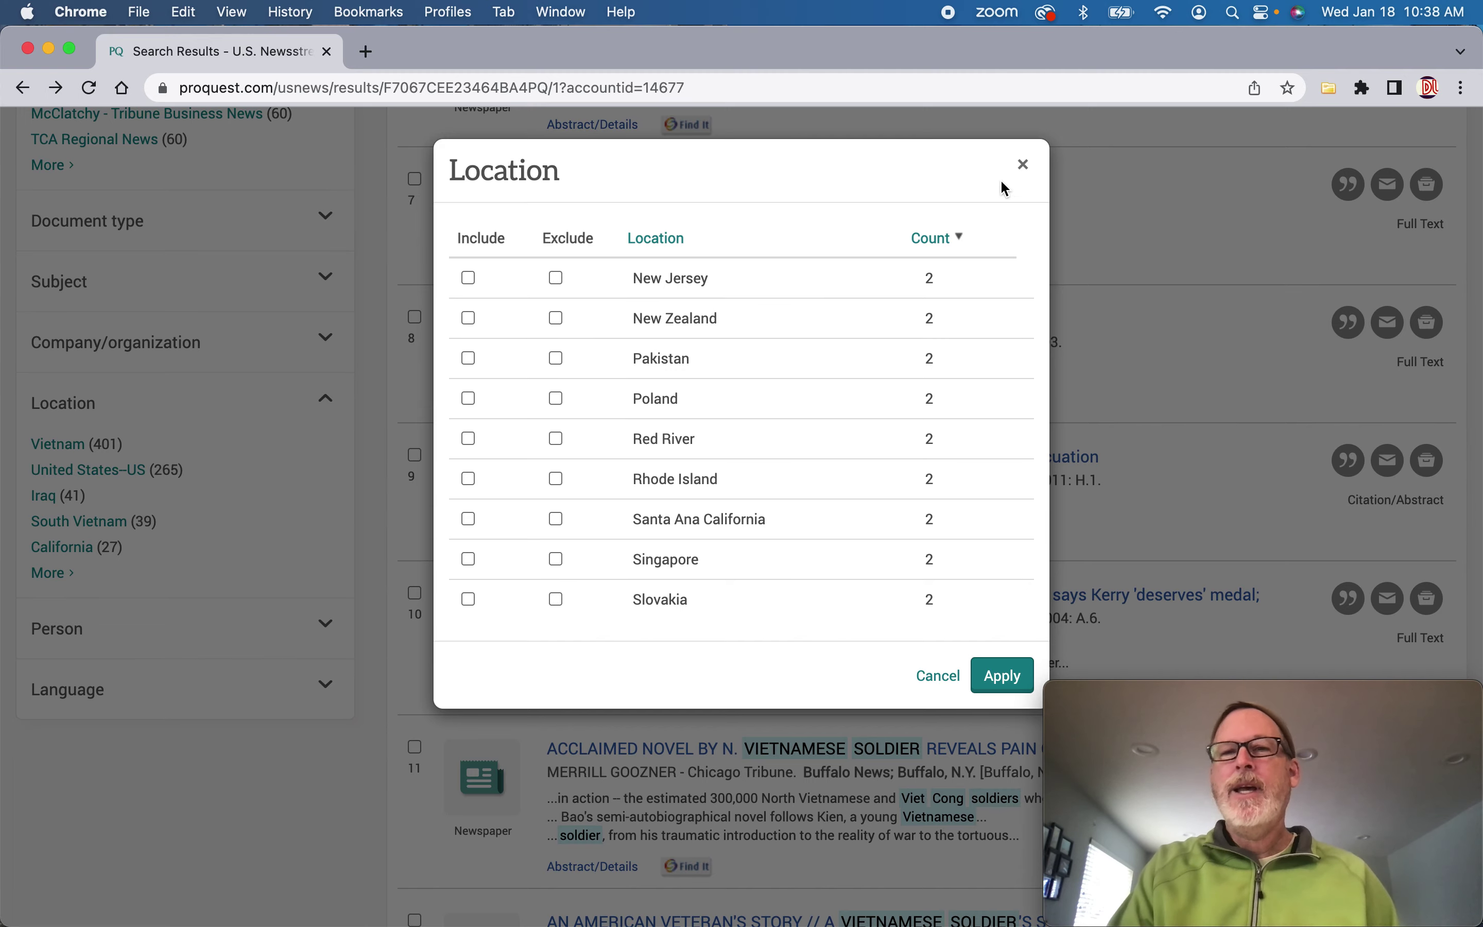
Close the Location list and open result 10, the ex-Viet Cong soldier 'very fierce fighting' article.
{"action": "left_click", "coordinate": [1024, 164]}
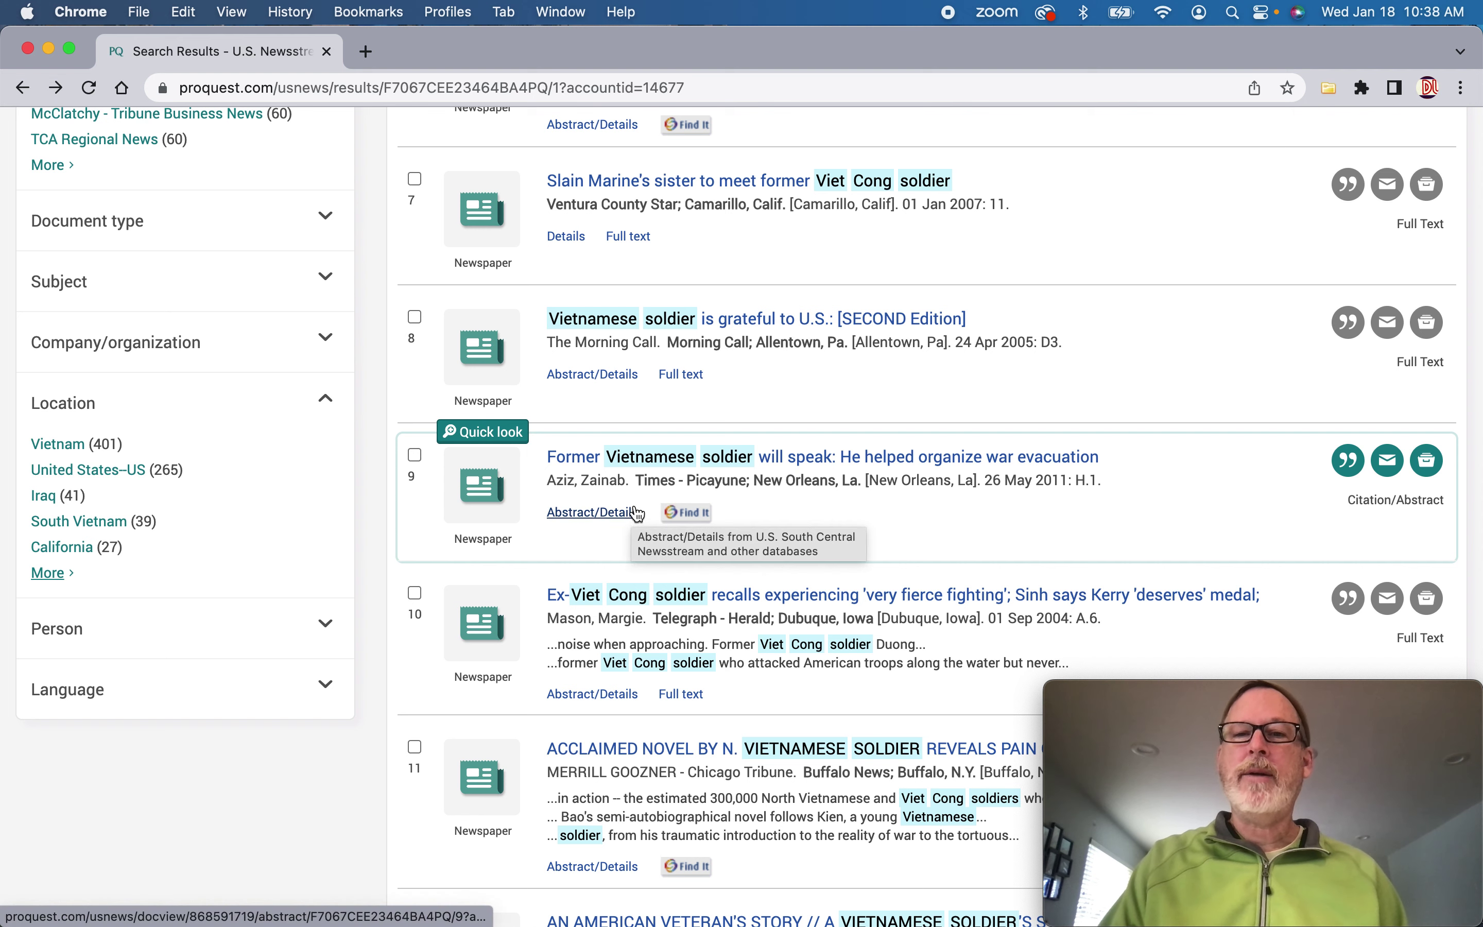
{"action": "scroll", "coordinate": [658, 536], "scroll_direction": "down", "scroll_amount": 1}
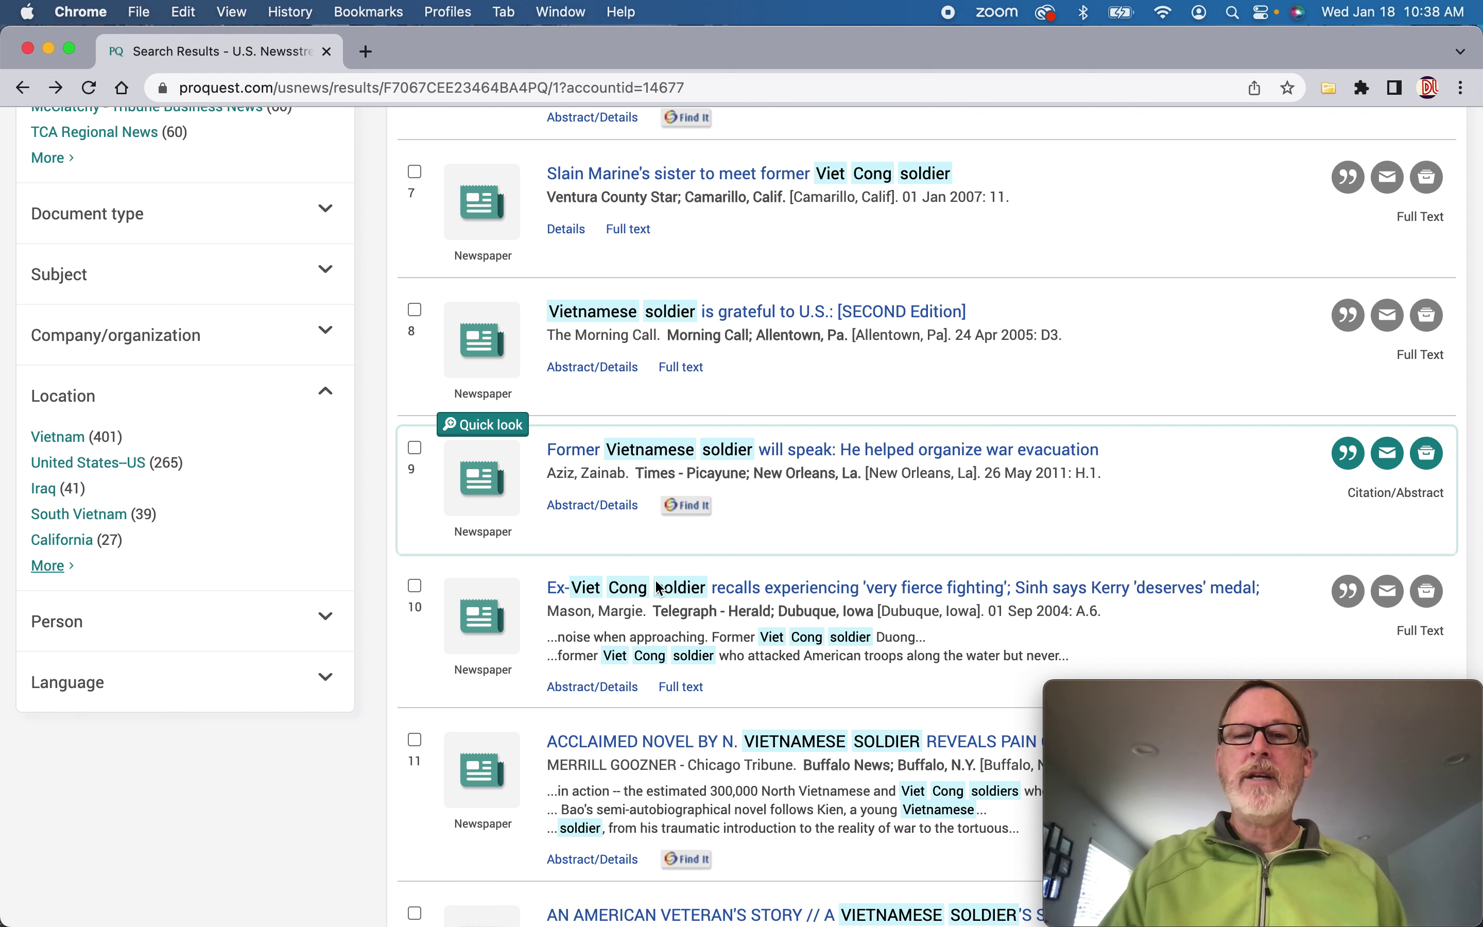
{"action": "left_click", "coordinate": [658, 592]}
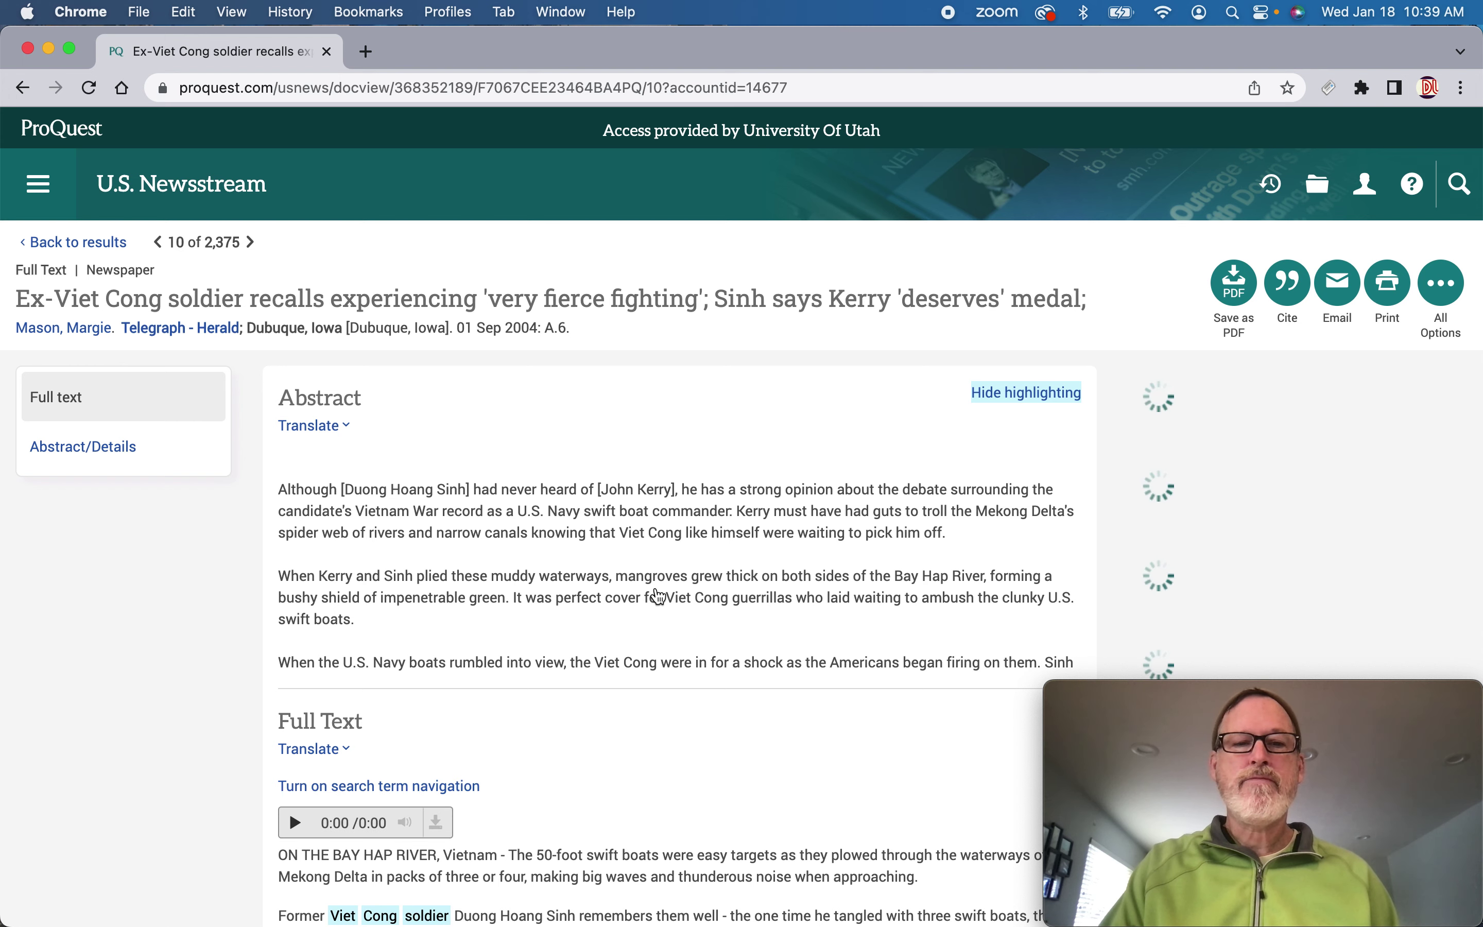
Scroll through the article's abstract and full text, then bring up its APA 7th citation.
{"action": "scroll", "coordinate": [658, 597], "scroll_direction": "down", "scroll_amount": 5}
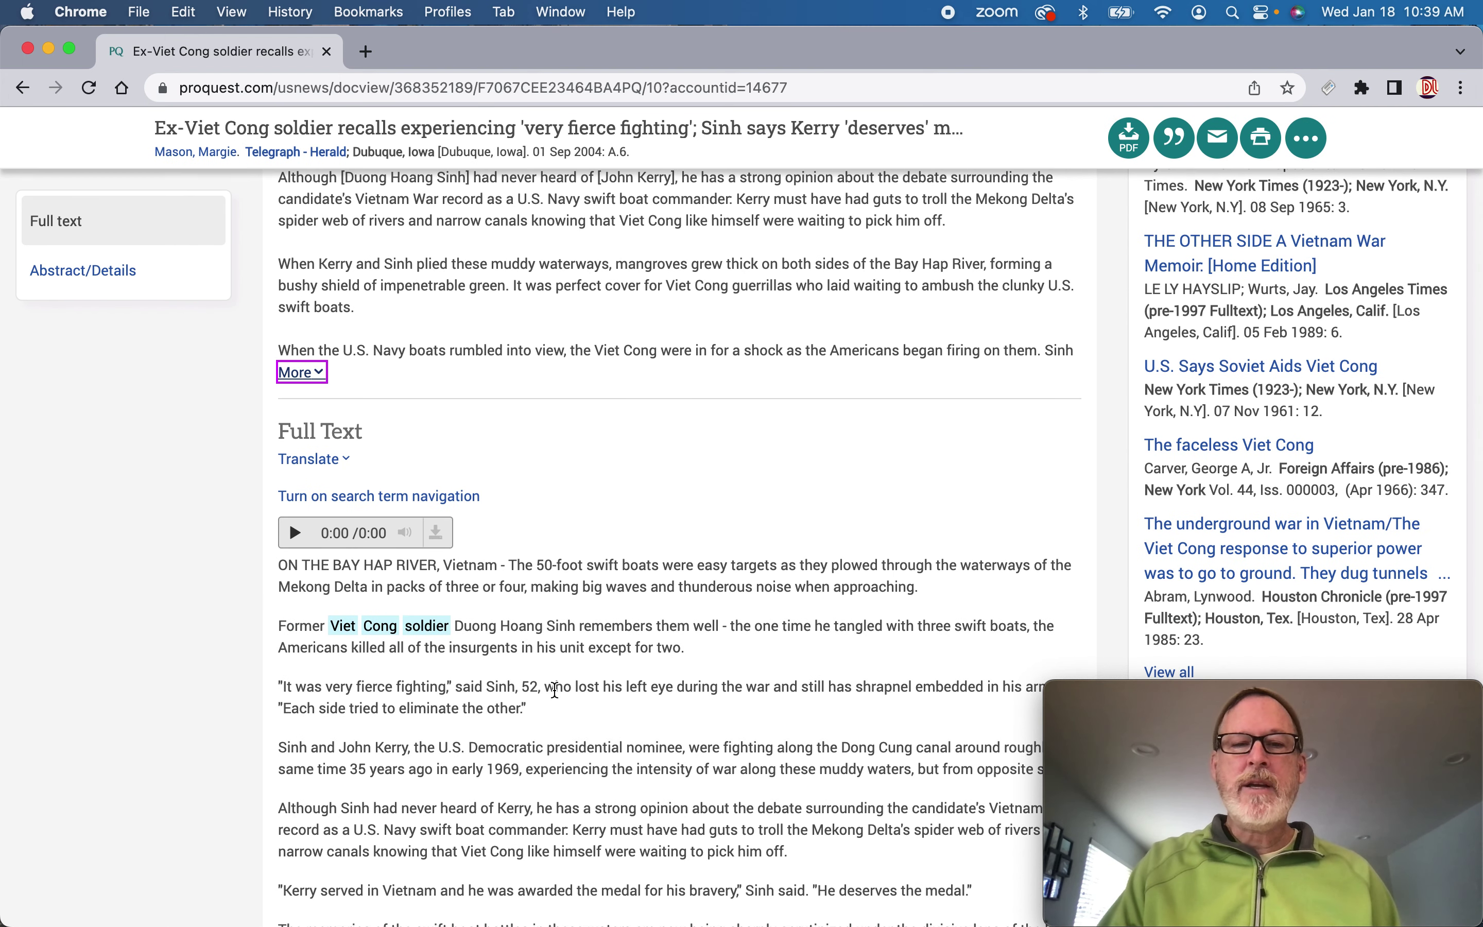
{"action": "scroll", "coordinate": [554, 690], "scroll_direction": "down", "scroll_amount": 4}
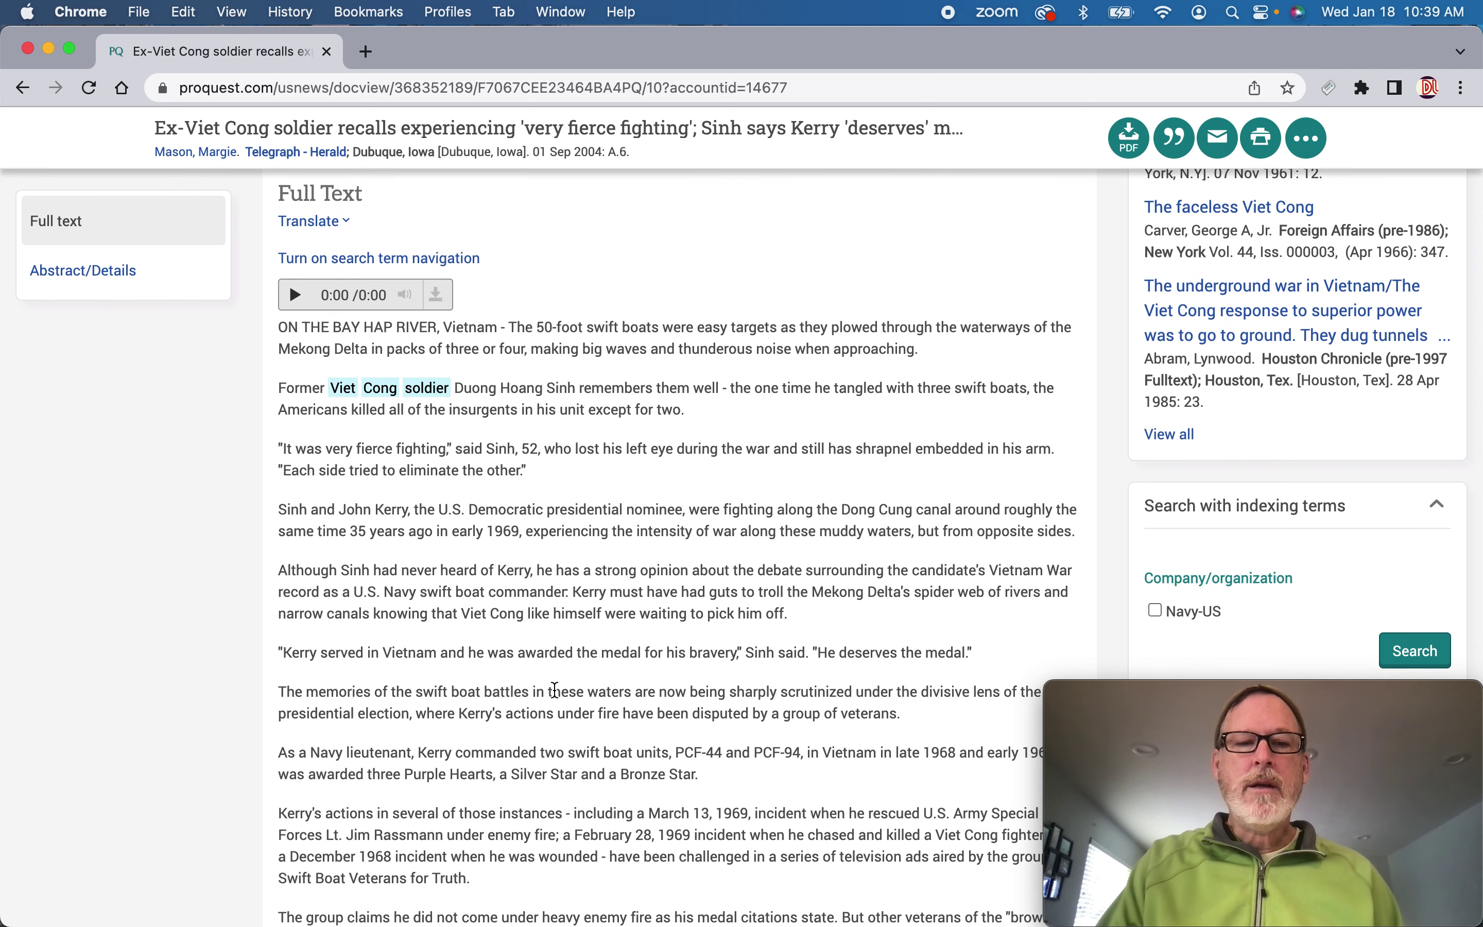
{"action": "scroll", "coordinate": [554, 690], "scroll_direction": "down", "scroll_amount": 4}
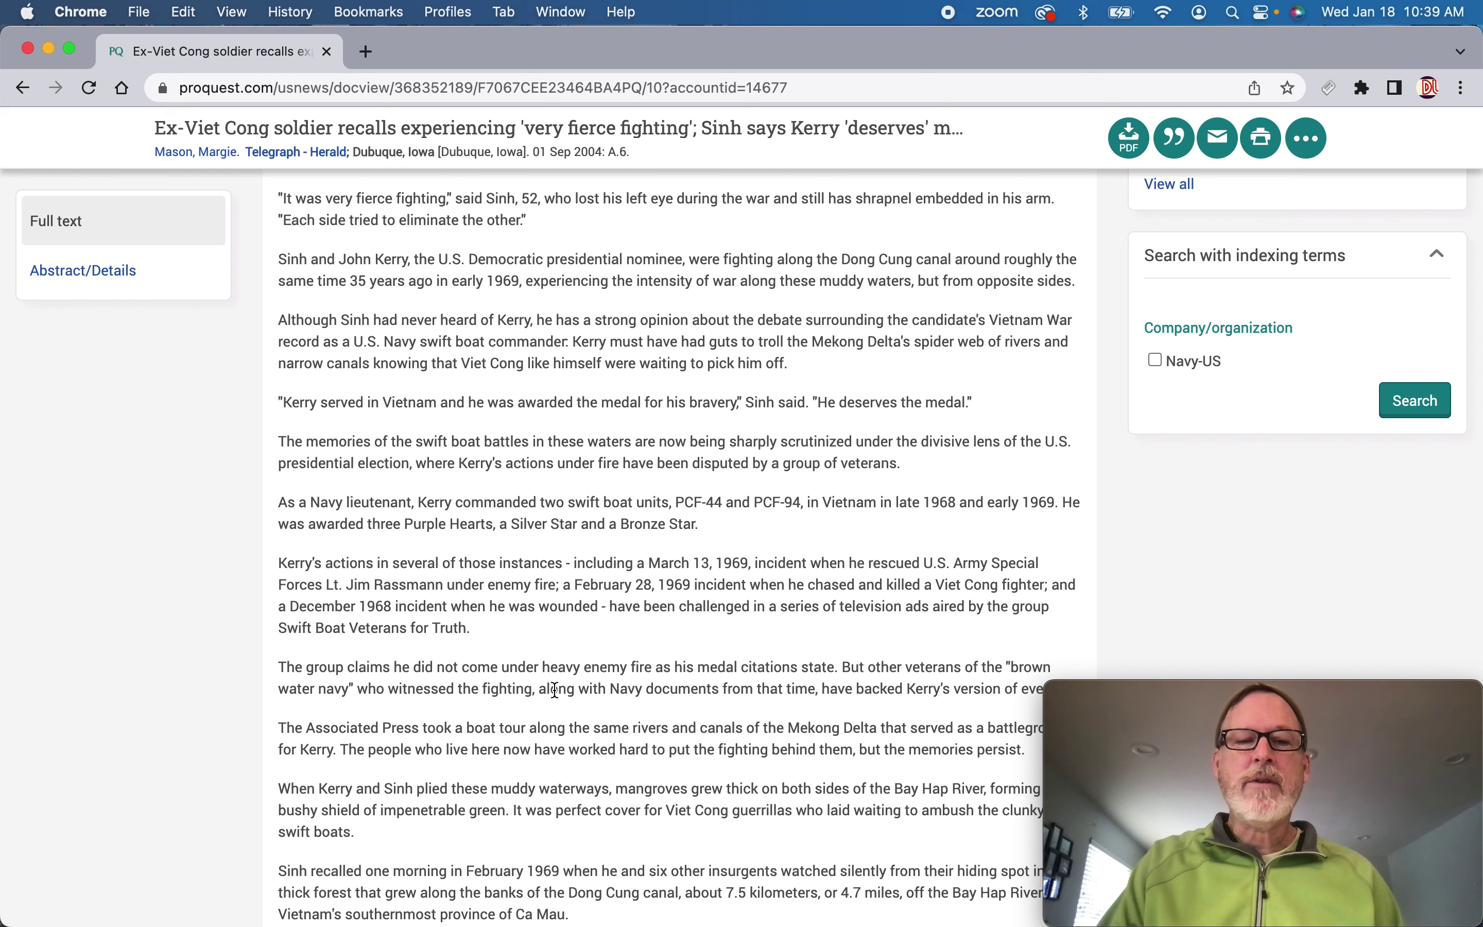
{"action": "scroll", "coordinate": [555, 689], "scroll_direction": "down", "scroll_amount": 4}
{"action": "key", "text": "Home"}
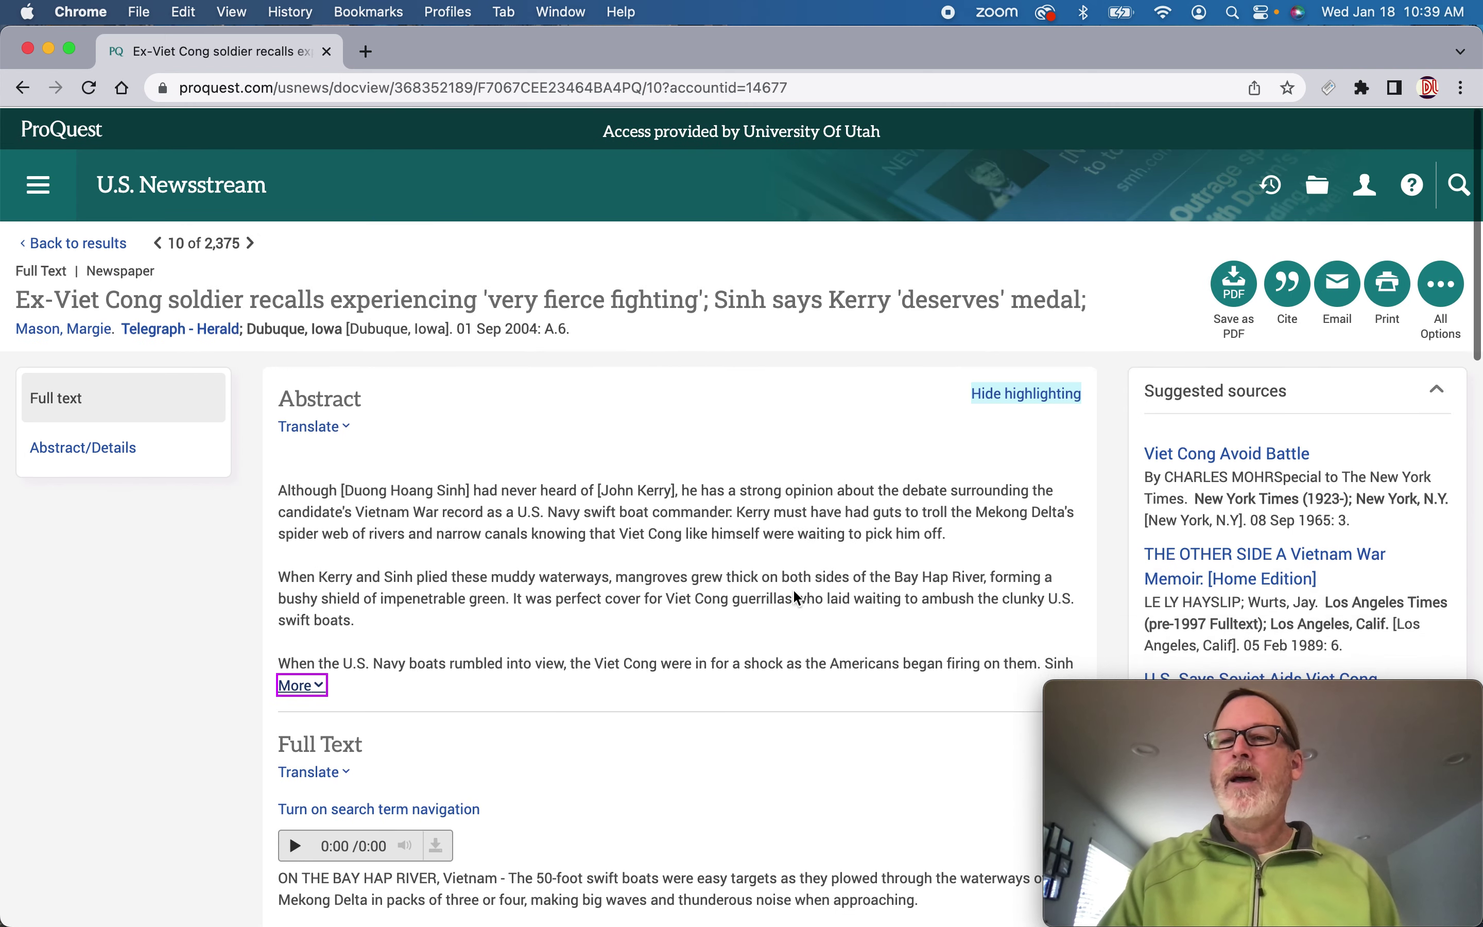
{"action": "left_click", "coordinate": [1292, 295]}
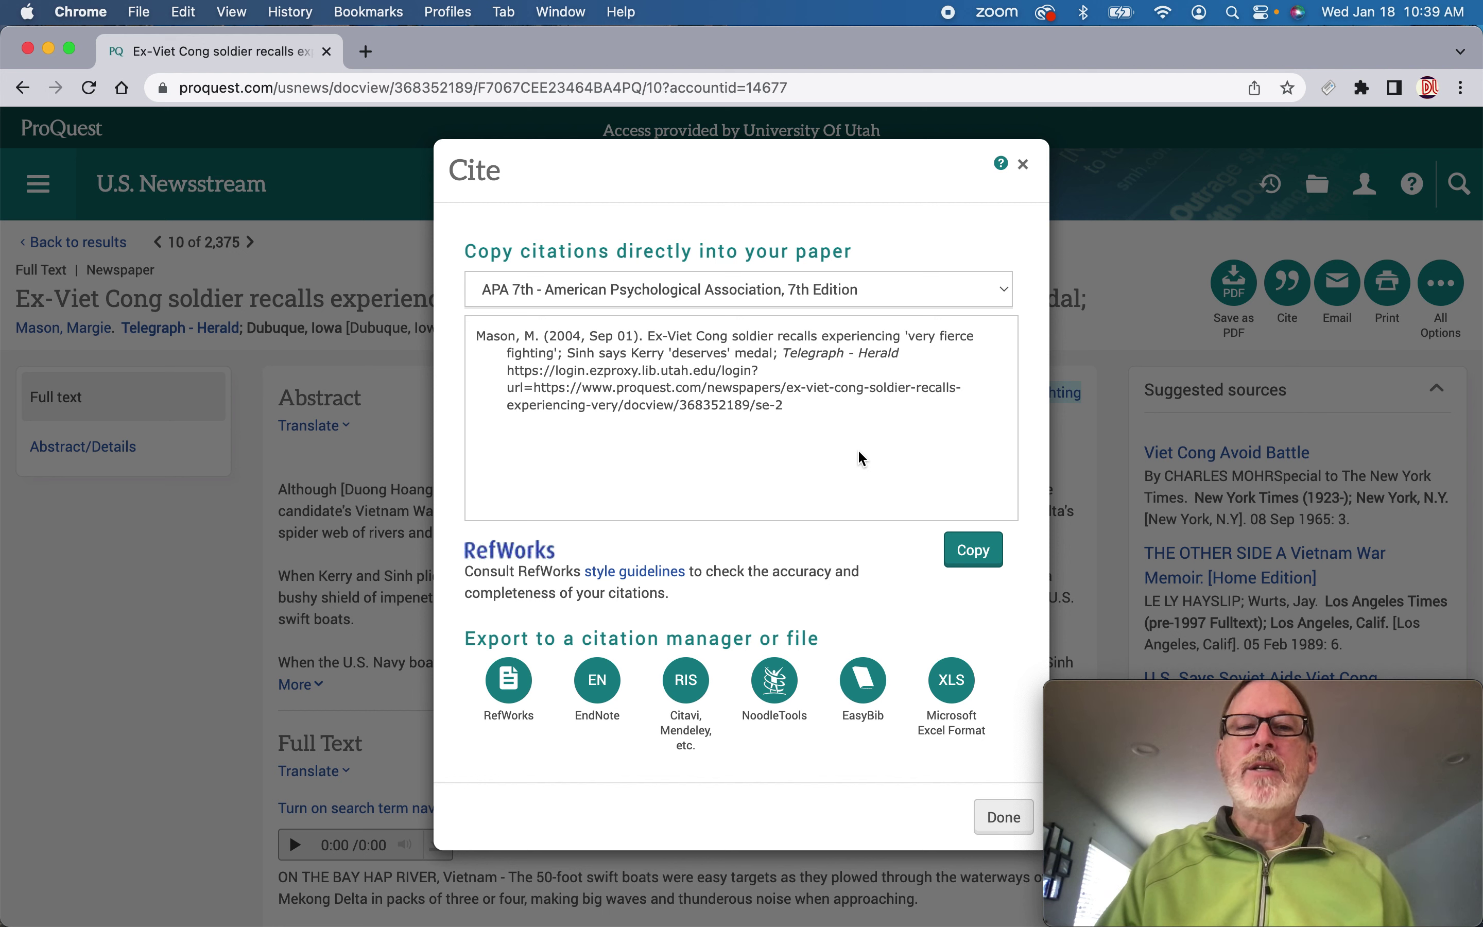
Select the University of Utah proxy URL at the end of the APA 7th citation.
{"action": "left_click_drag", "start_coordinate": [805, 408], "coordinate": [501, 380]}
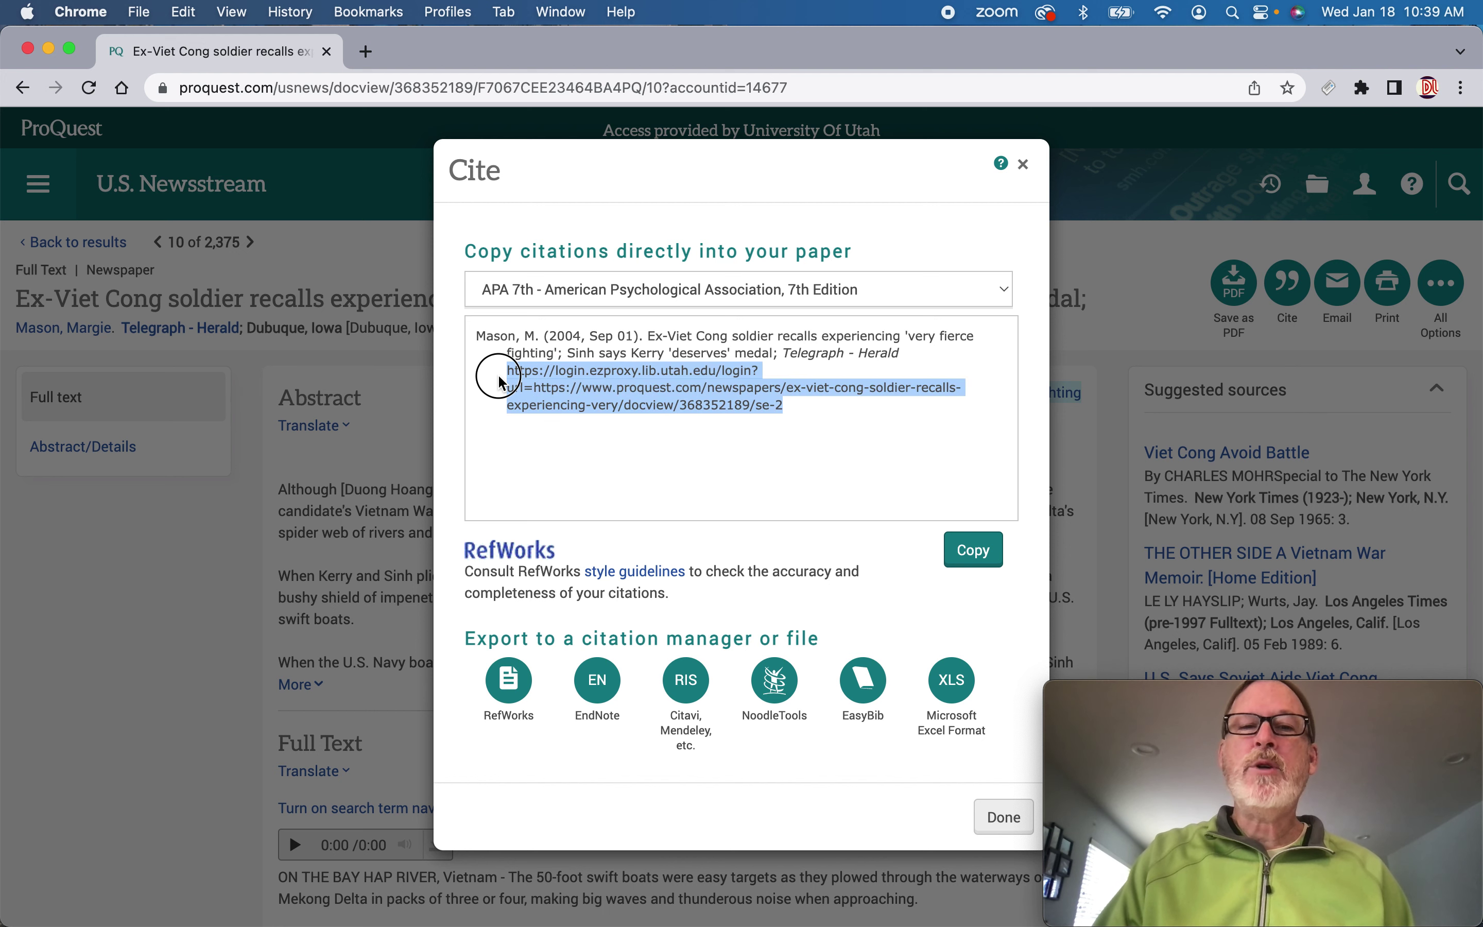